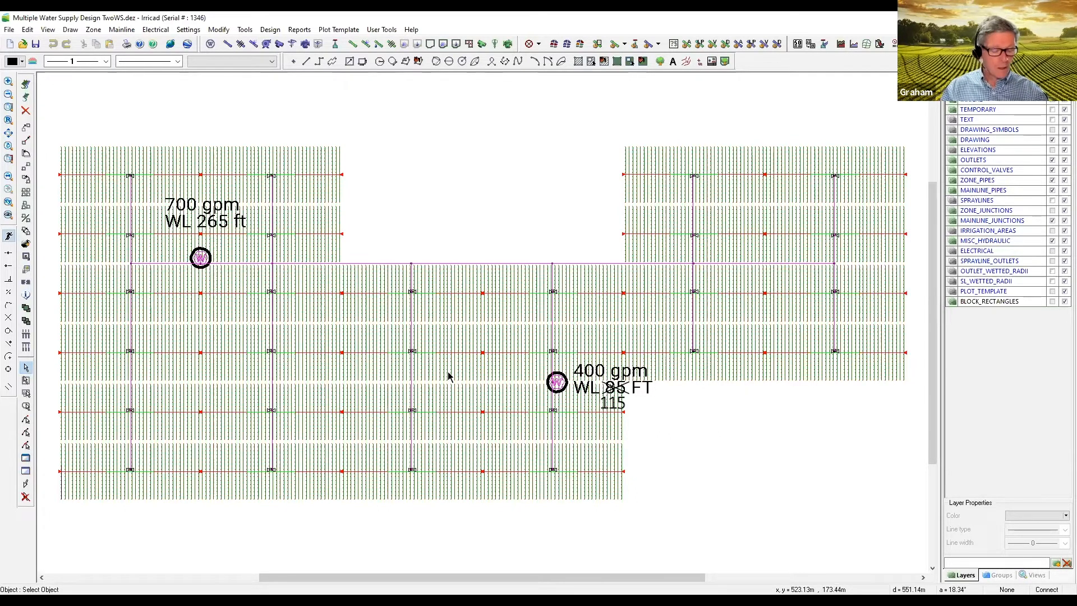
# - Check the pressure calculation and head settings of the 700 gpm water supply, then close its properties without changes
pyautogui.click(201, 257)
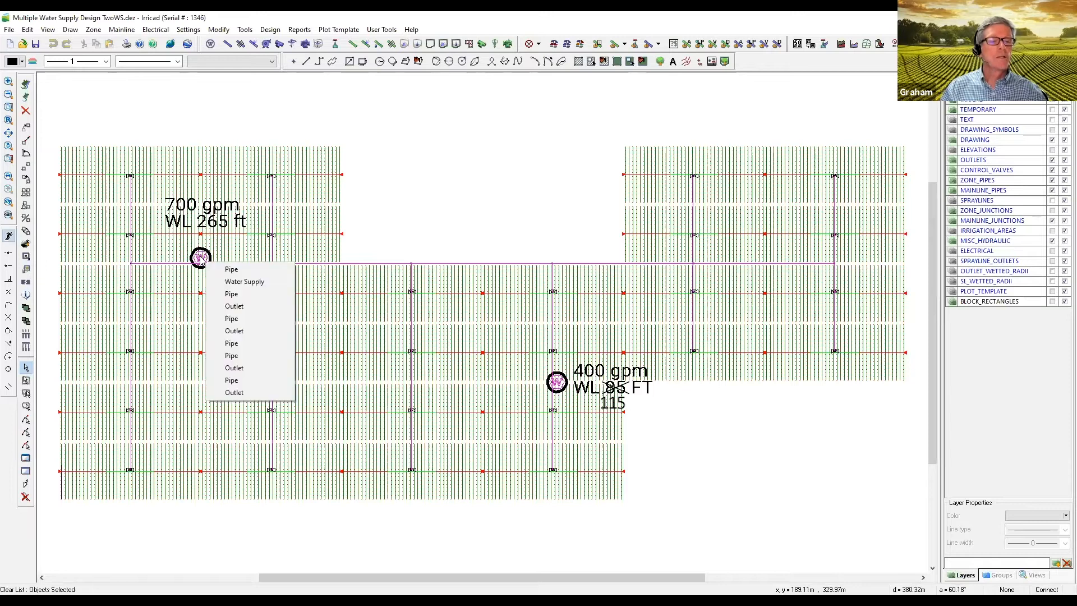
pyautogui.click(253, 284)
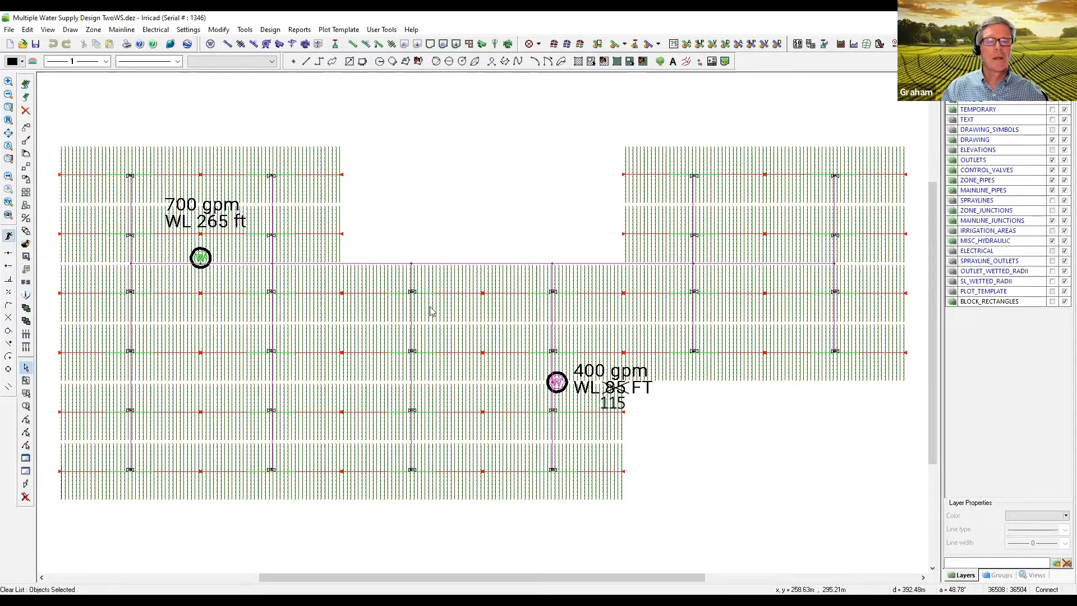
pyautogui.click(552, 312)
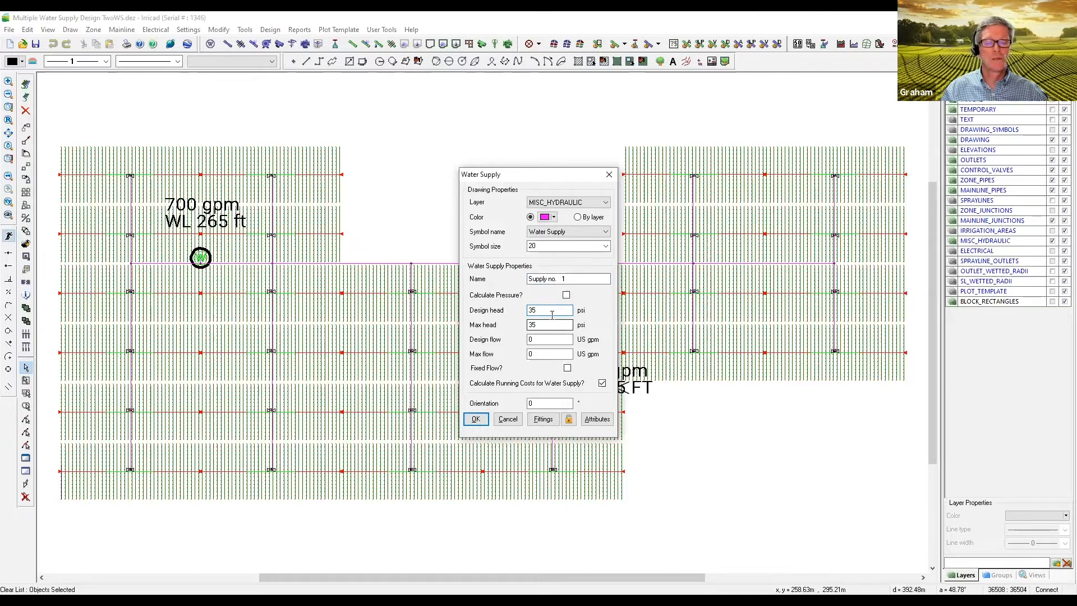
pyautogui.click(566, 296)
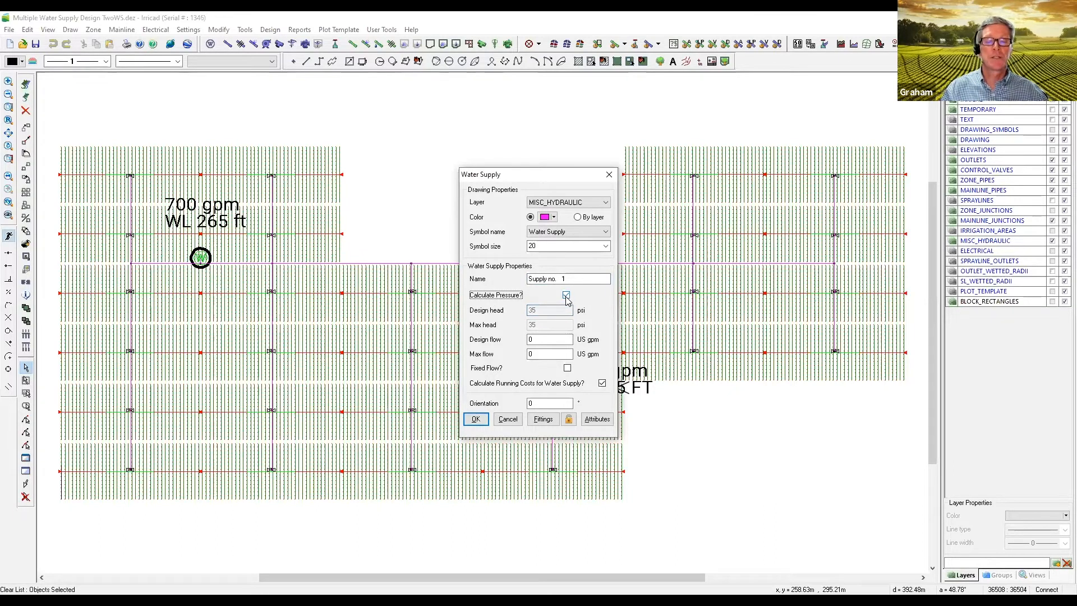
pyautogui.click(566, 297)
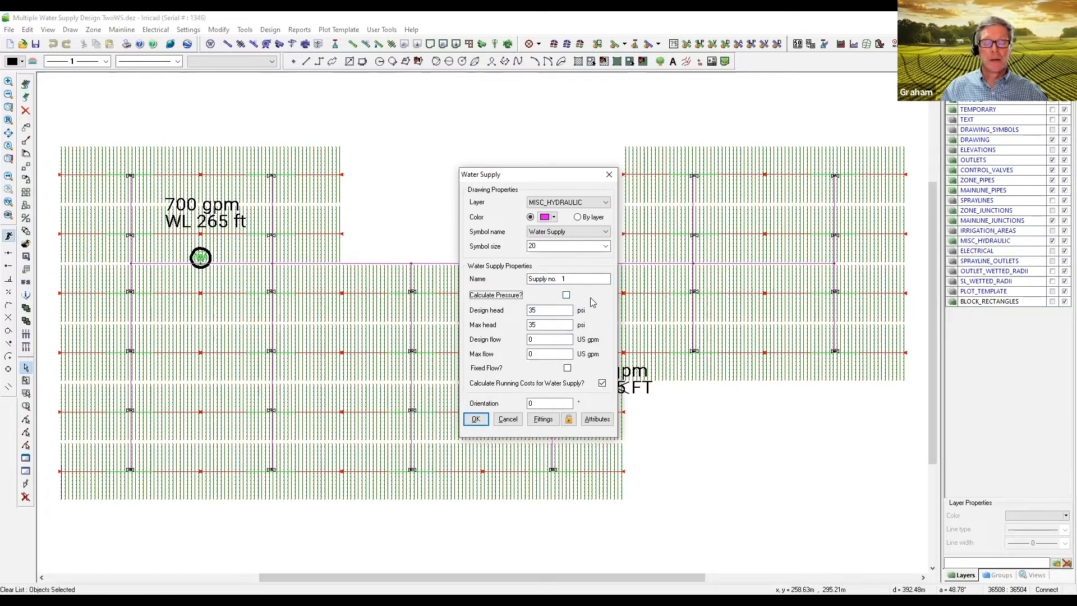
pyautogui.click(549, 324)
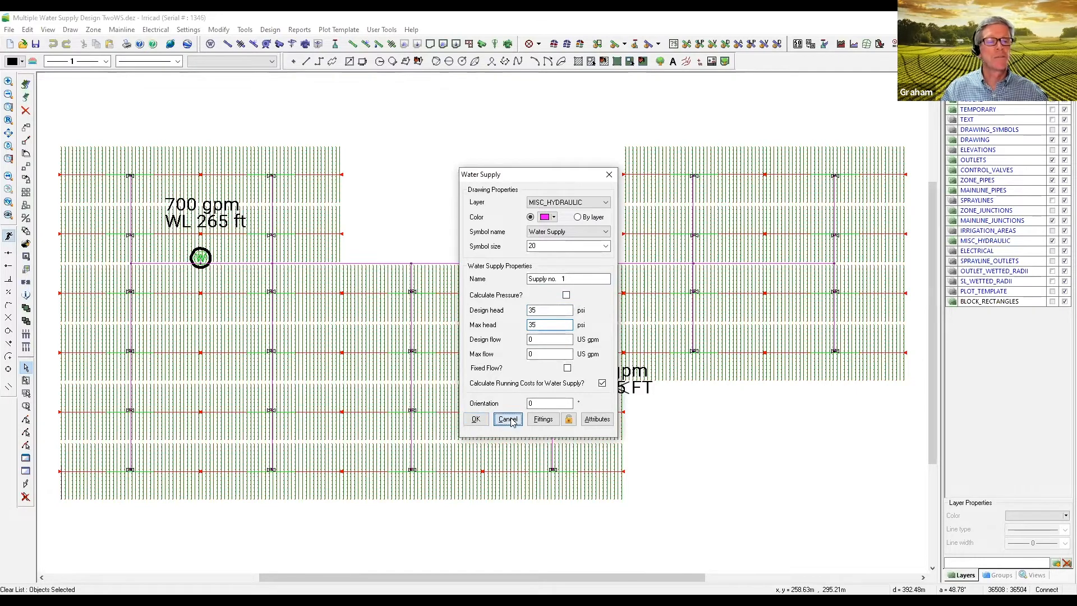
pyautogui.press('Return')
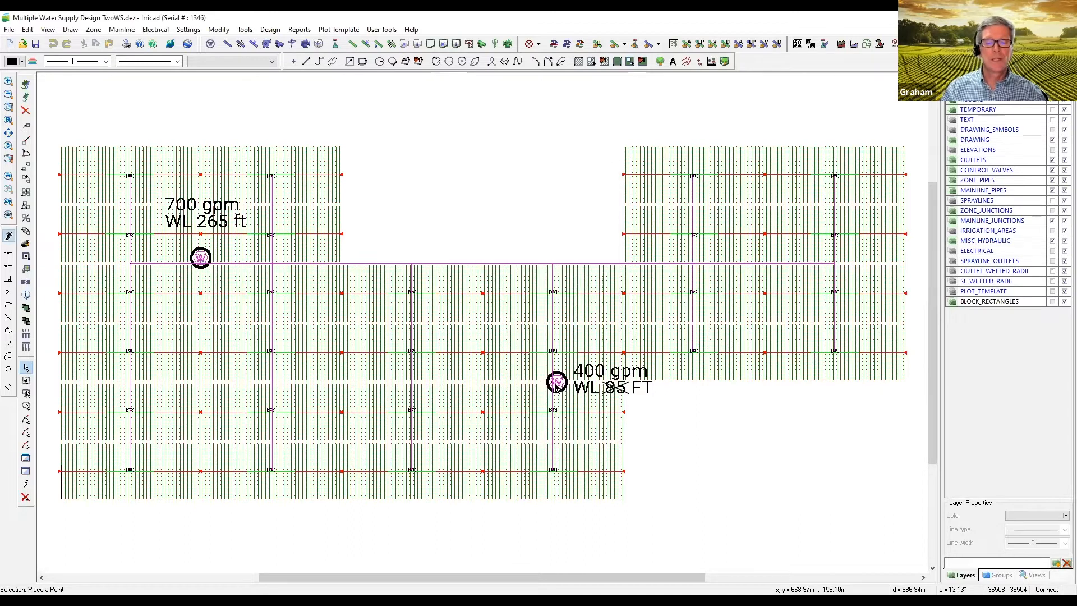
# - Check the head, fixed flow and pressure calculation settings of the 400 gpm water supply
pyautogui.click(559, 389)
pyautogui.click(600, 433)
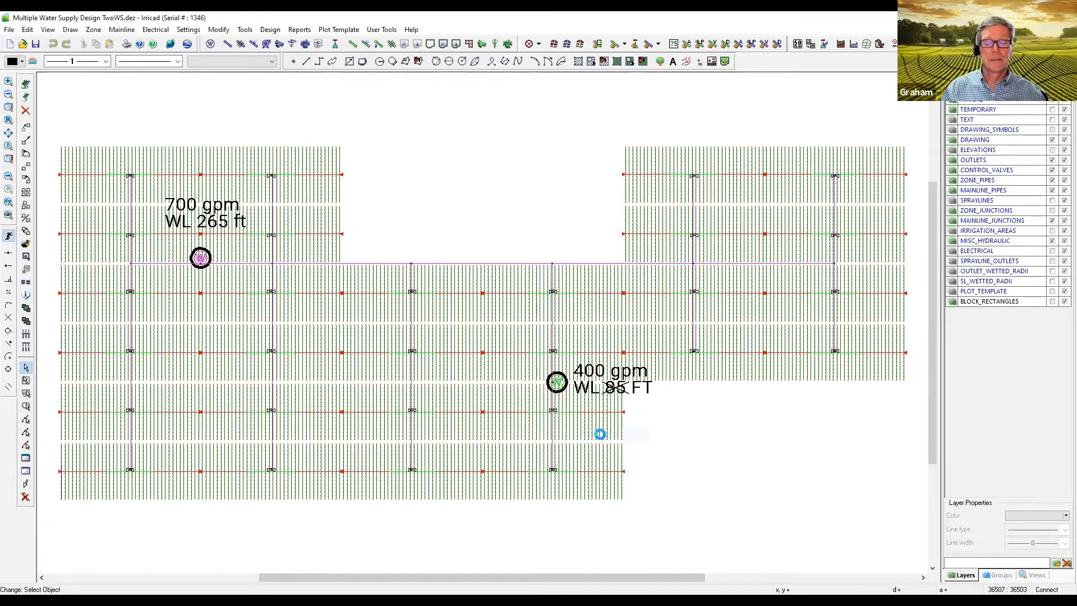
pyautogui.click(551, 310)
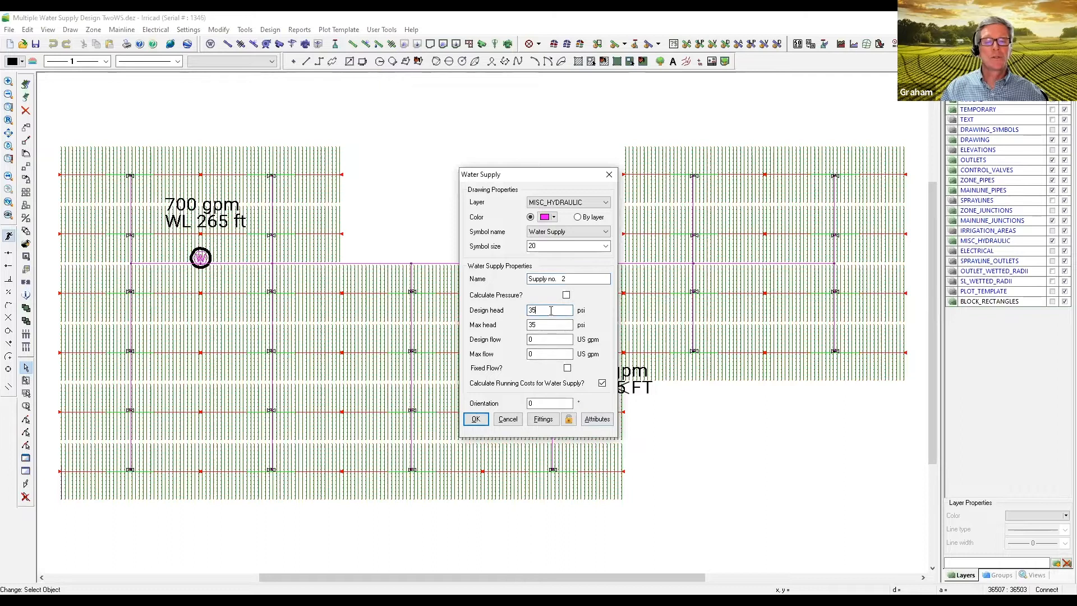
pyautogui.doubleClick(549, 326)
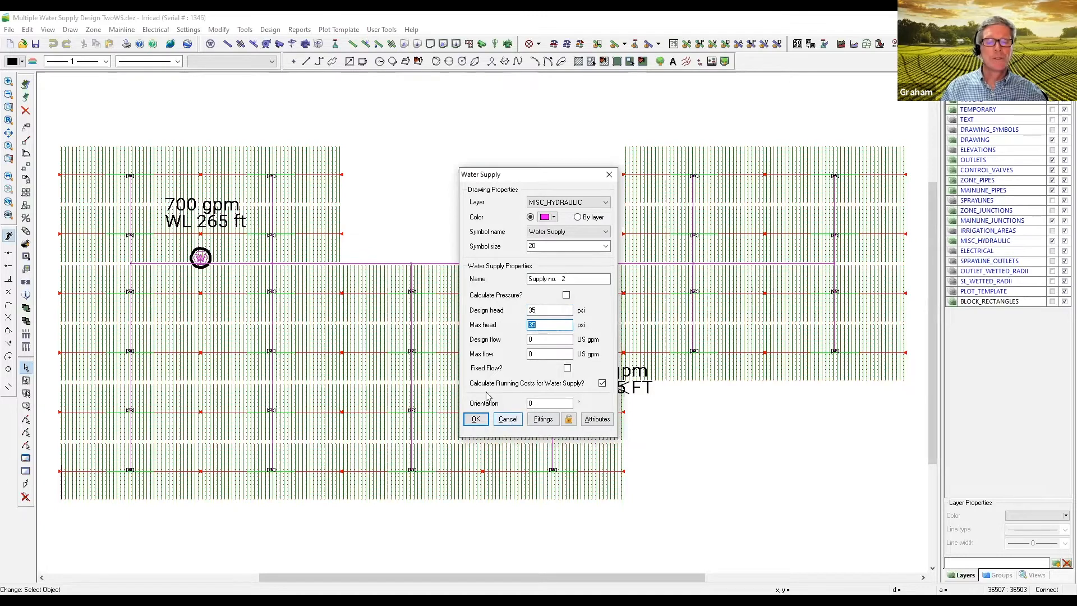
pyautogui.click(567, 369)
pyautogui.click(568, 369)
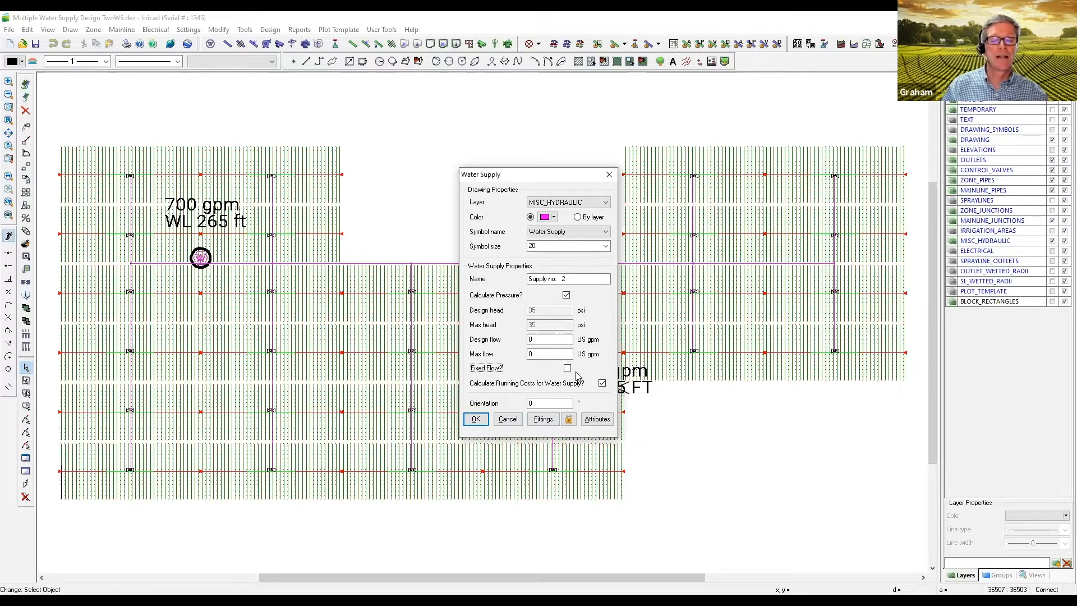
pyautogui.click(566, 295)
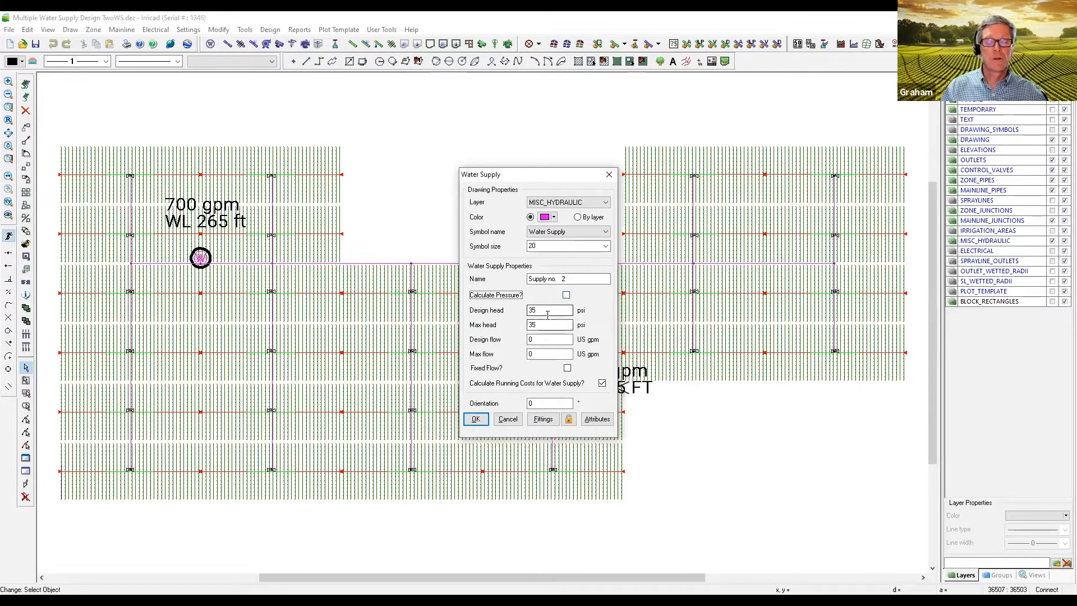
pyautogui.click(474, 420)
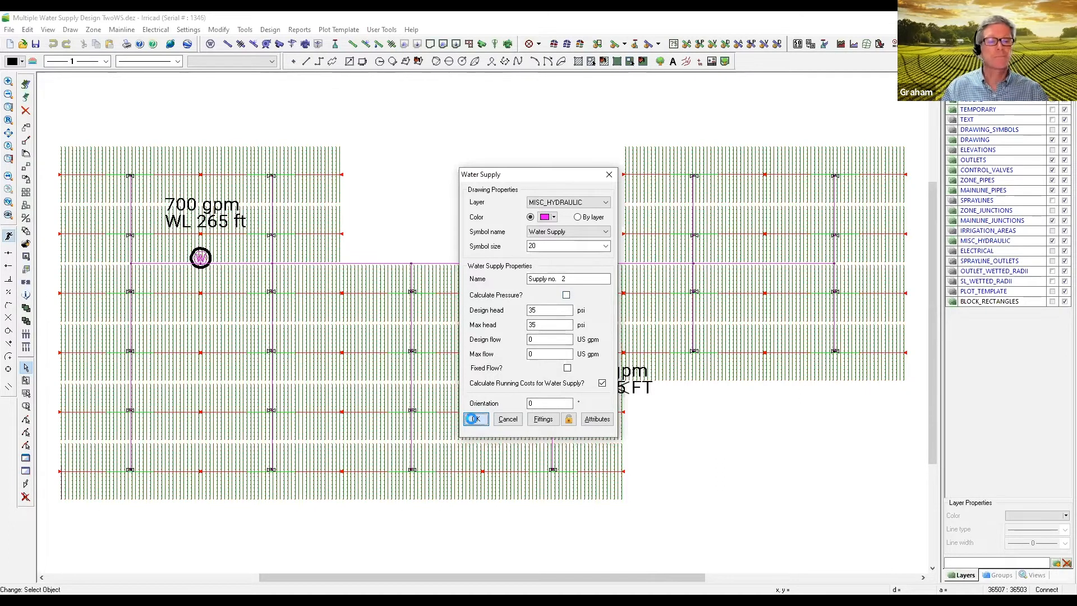
# - Review the downstream valve pressures of the zones in the Zone Design Configuration
pyautogui.click(270, 29)
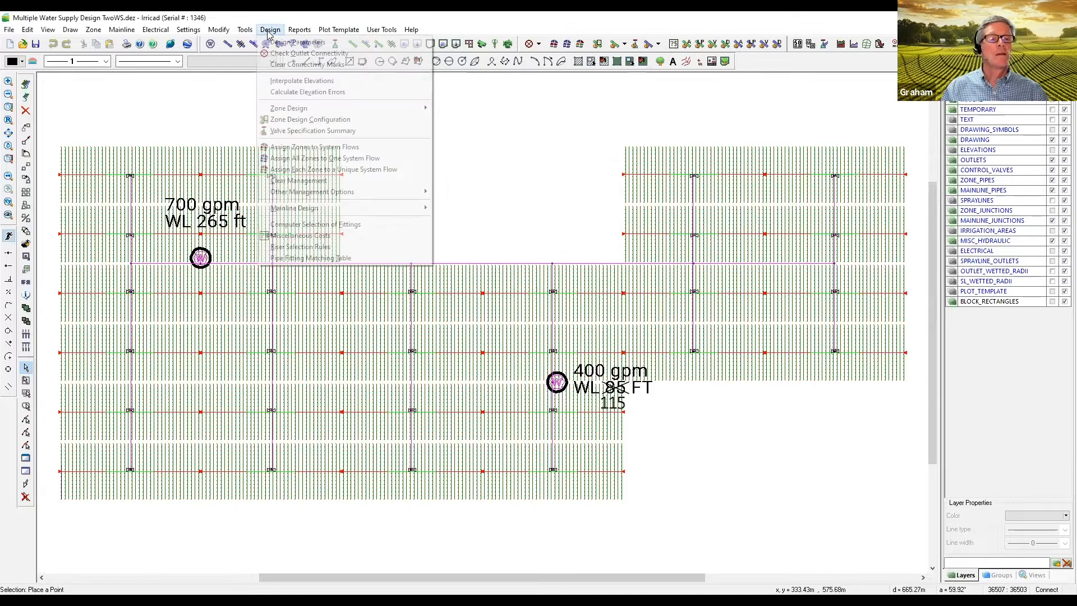
pyautogui.click(317, 120)
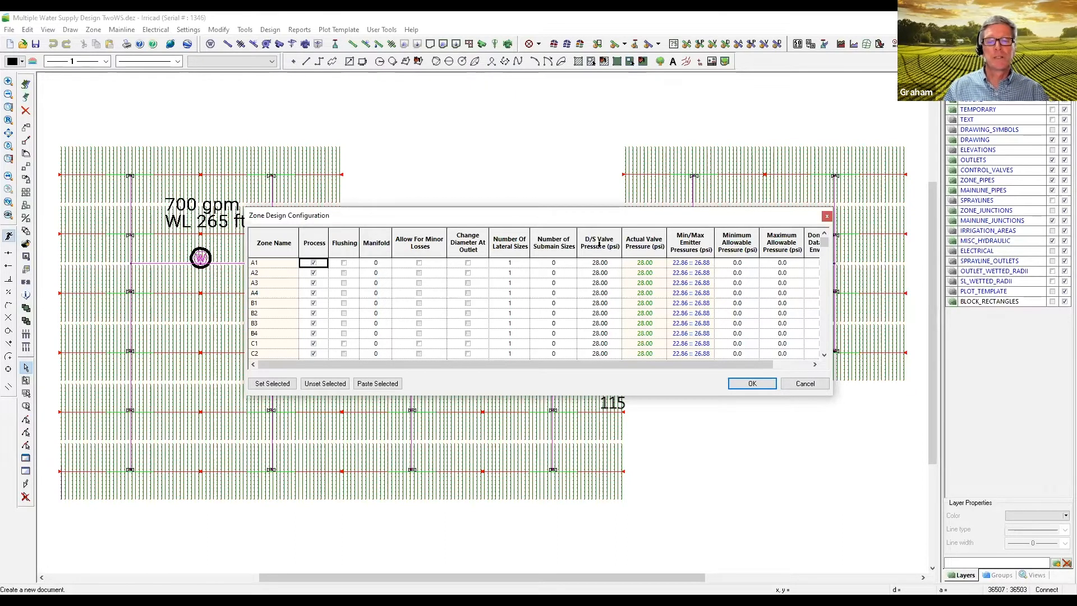
pyautogui.click(806, 386)
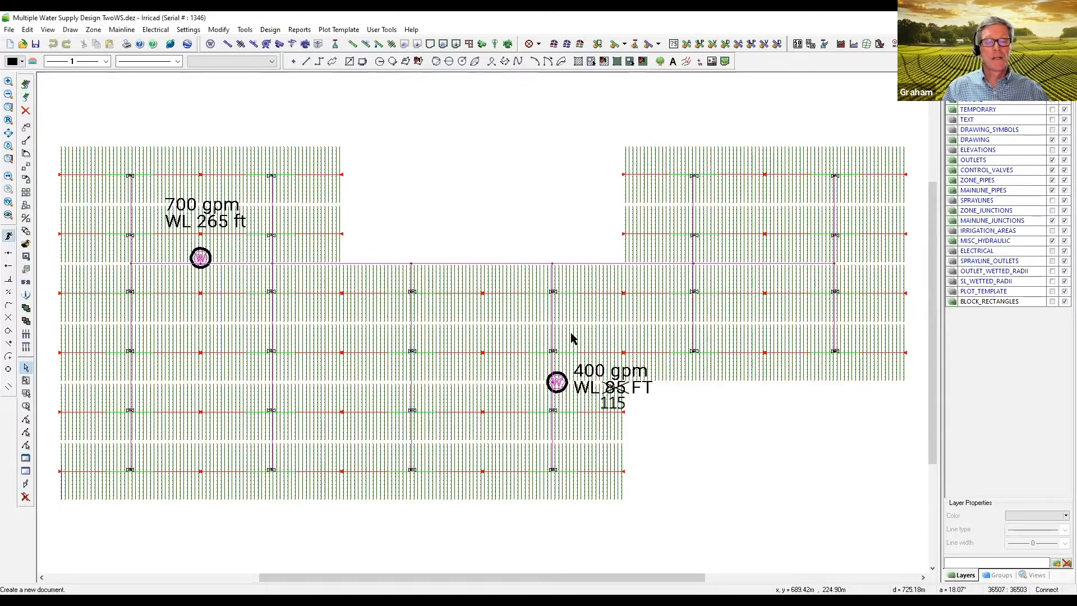
# - Start assigning zones to system flows and set the number of system flows to 7 with the proposed operating times
pyautogui.click(270, 29)
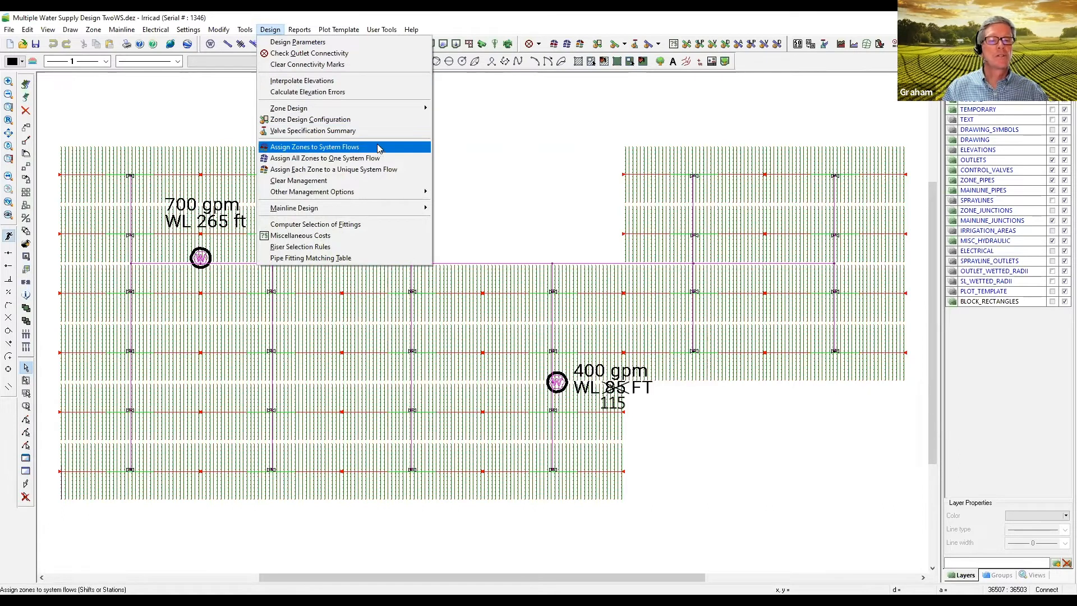
pyautogui.click(315, 147)
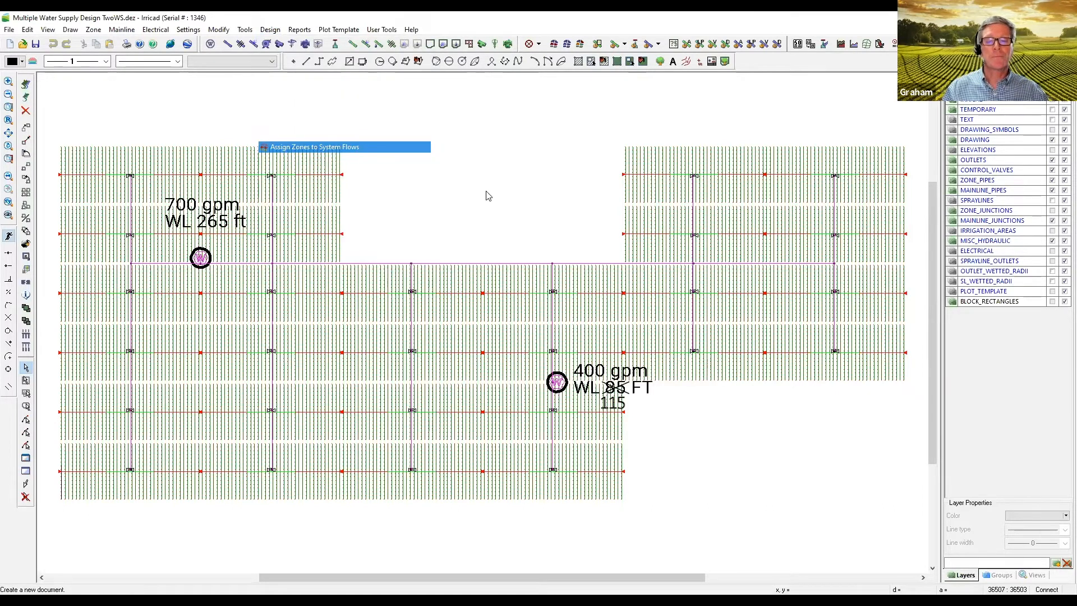
pyautogui.write('7')
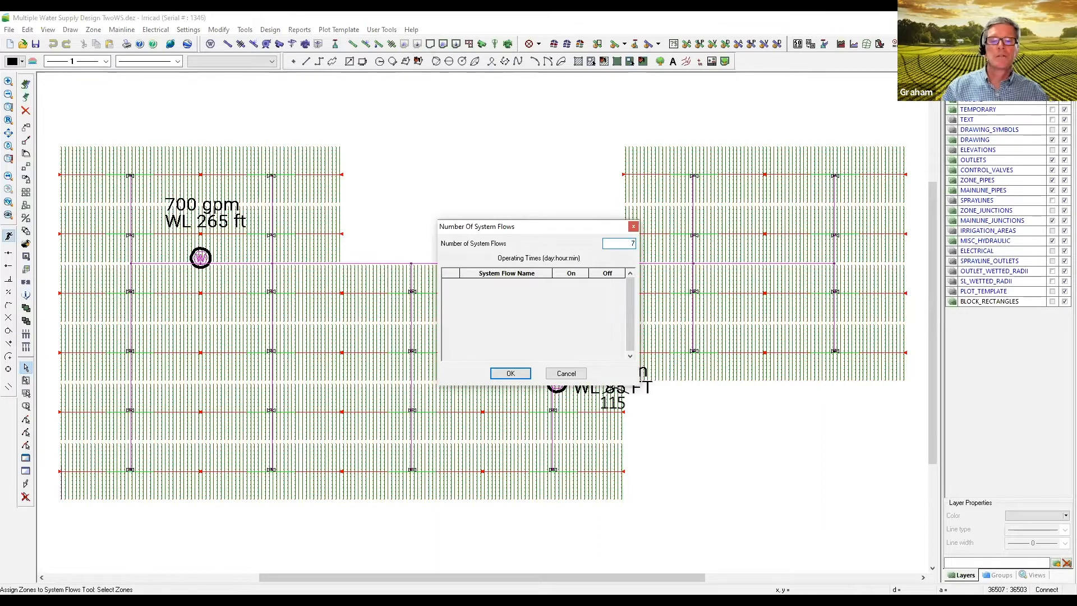
pyautogui.click(523, 376)
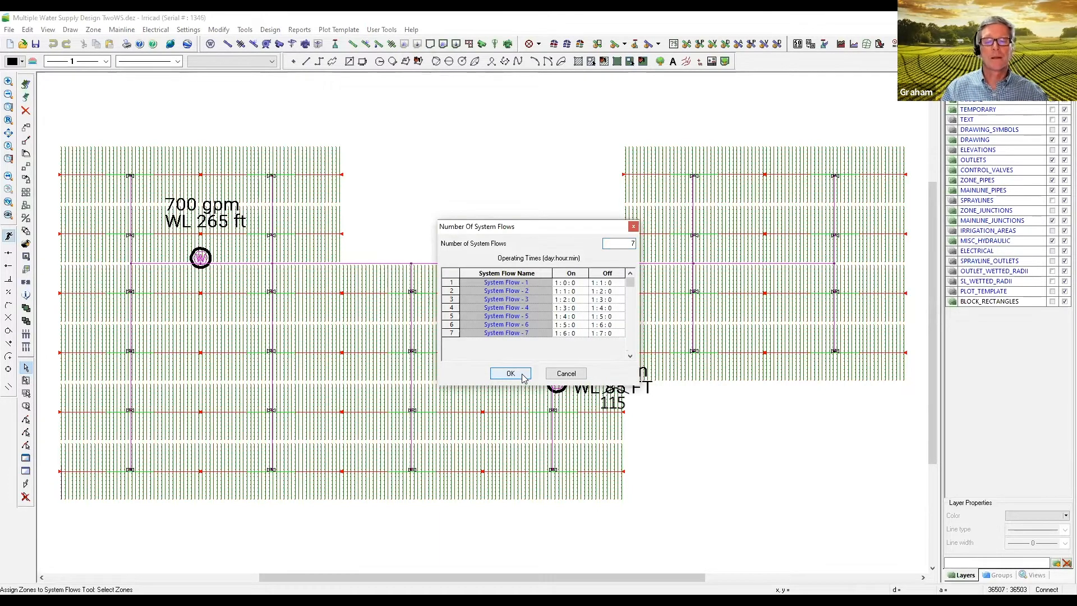
pyautogui.click(522, 376)
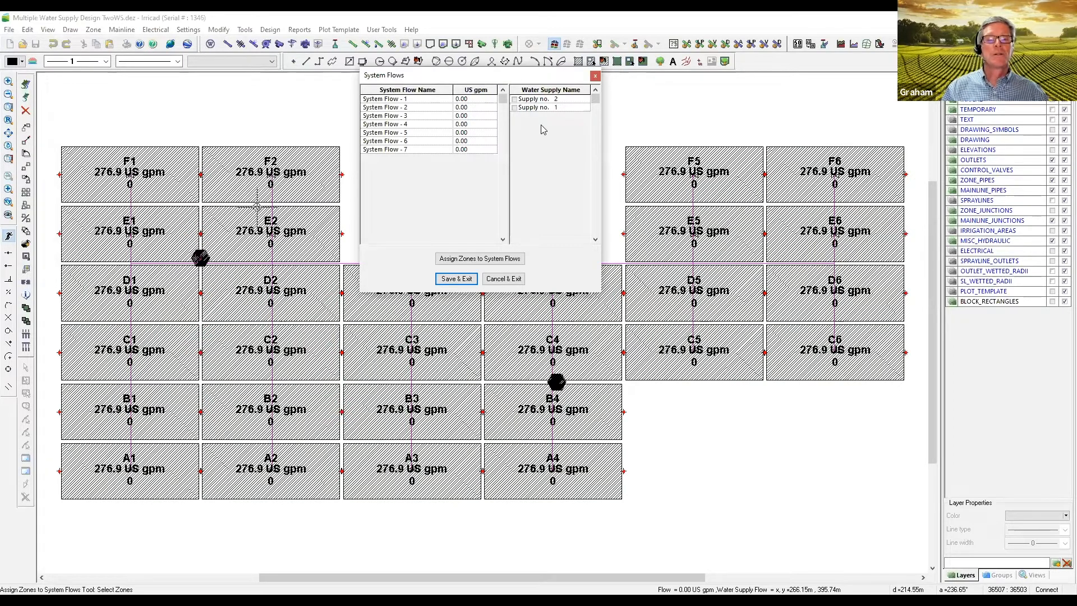
# - Assign zones A1, A2, B1 and B2 together with both water supplies to system flow 1
pyautogui.click(515, 99)
pyautogui.click(516, 108)
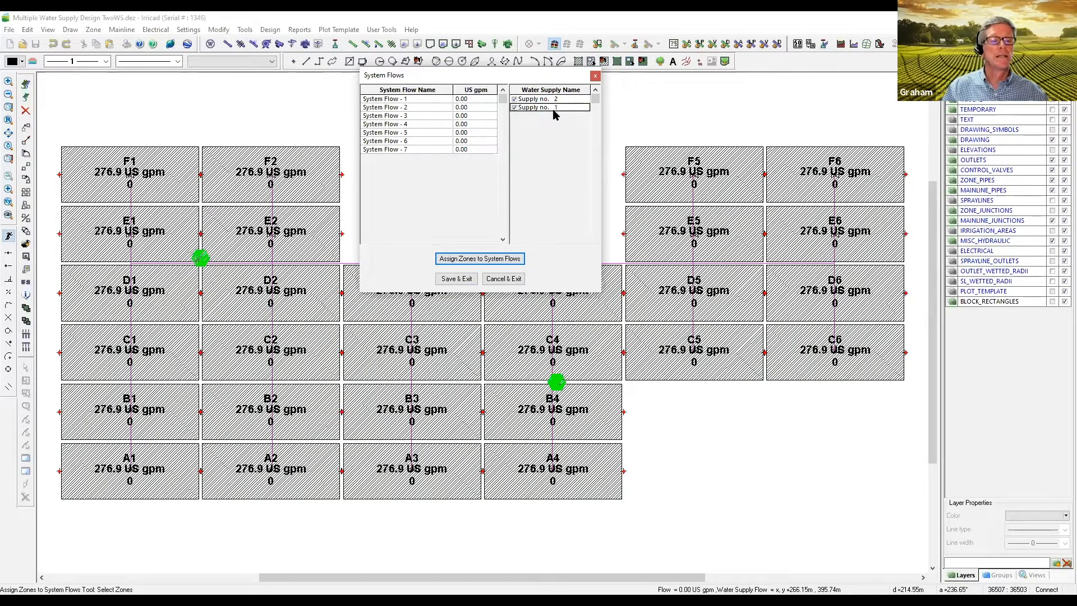
pyautogui.click(480, 259)
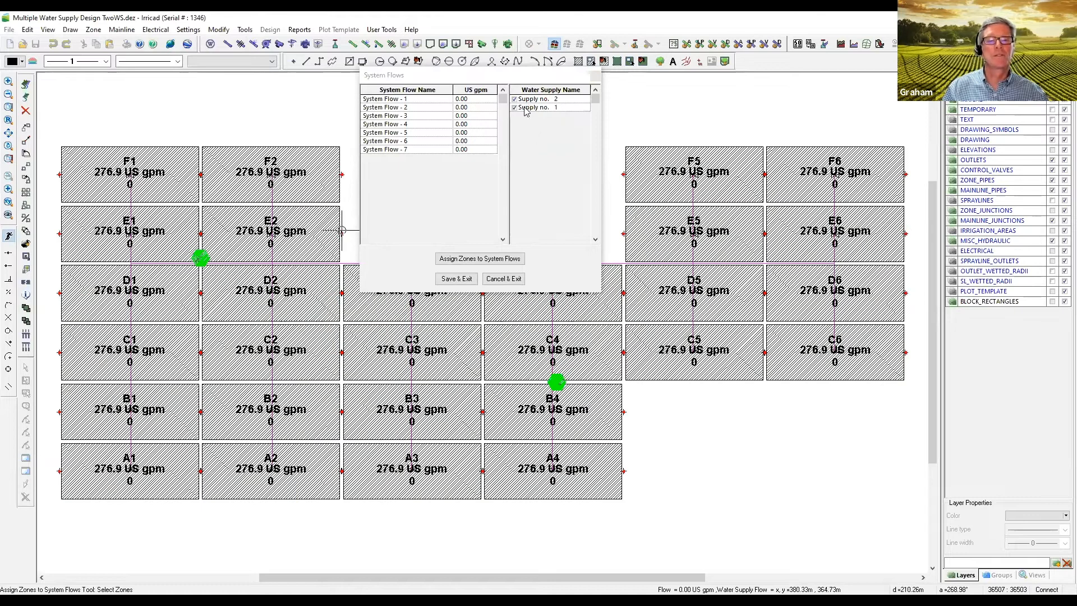
pyautogui.click(83, 483)
pyautogui.click(212, 482)
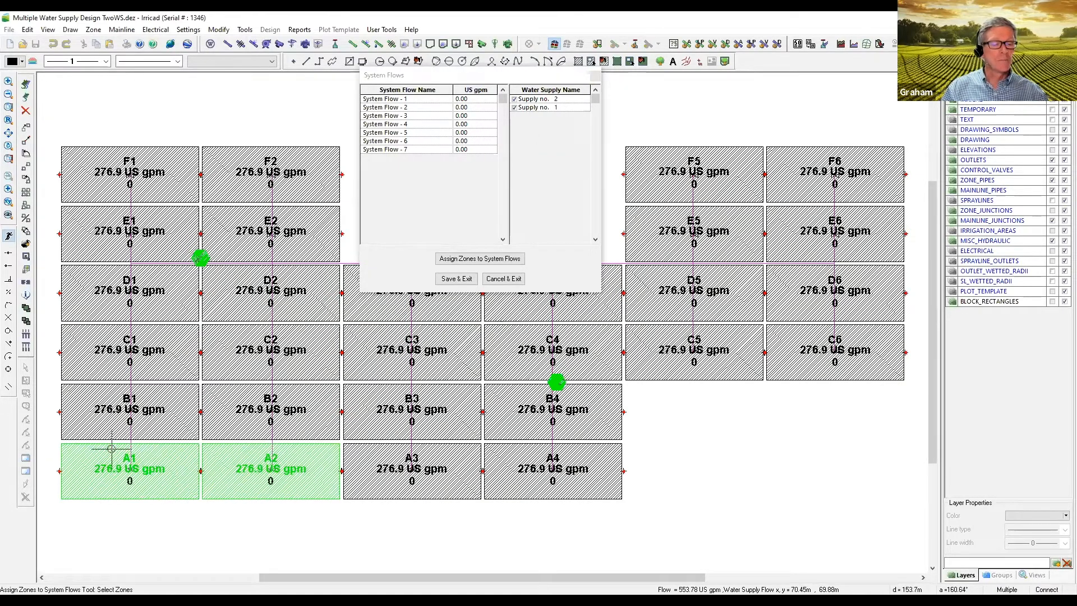
pyautogui.click(78, 427)
pyautogui.click(223, 428)
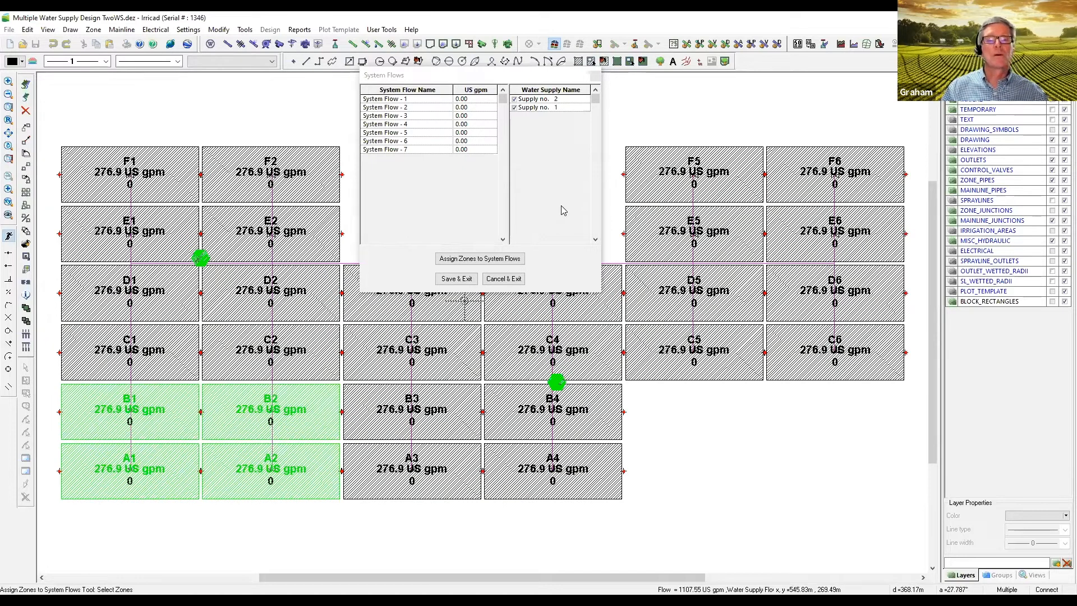
pyautogui.click(484, 259)
pyautogui.click(508, 333)
# - Assign zones C1, C2, D1 and D2 together with both water supplies to system flow 2
pyautogui.click(514, 100)
pyautogui.click(514, 108)
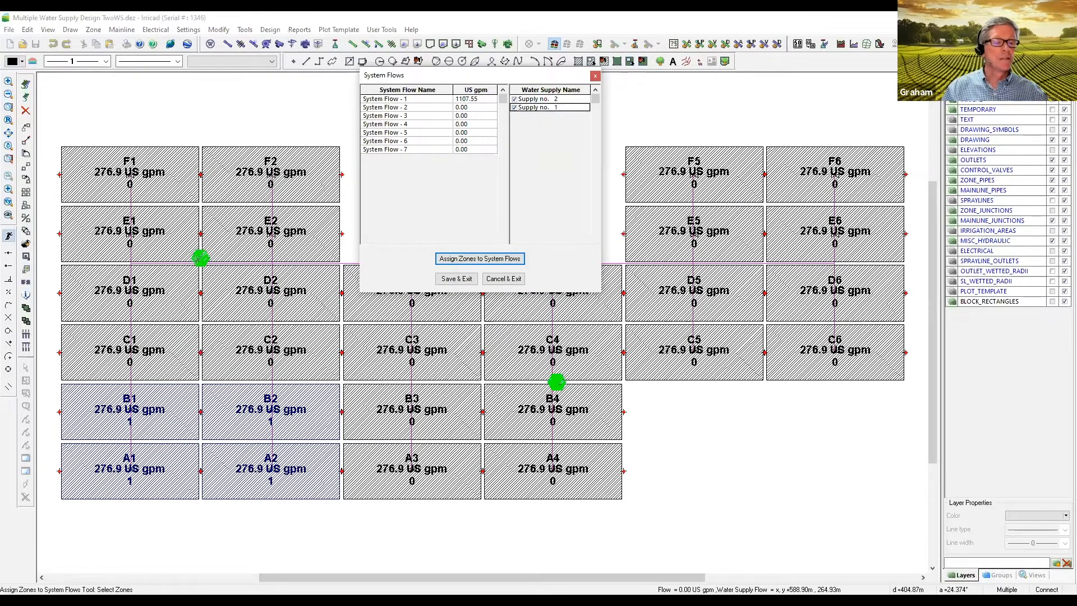
pyautogui.click(118, 368)
pyautogui.click(324, 366)
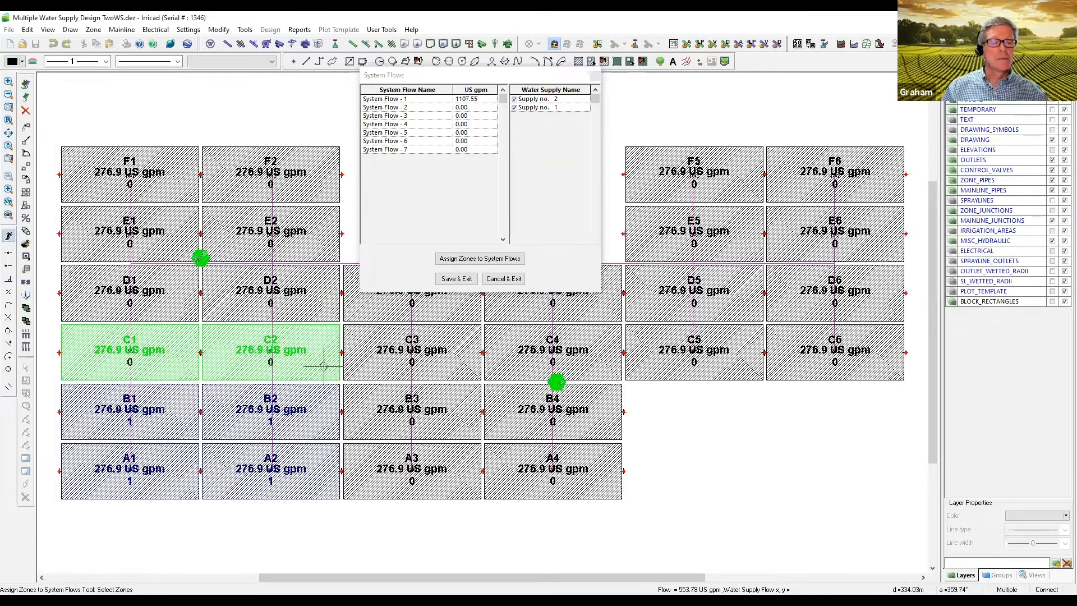
pyautogui.click(332, 309)
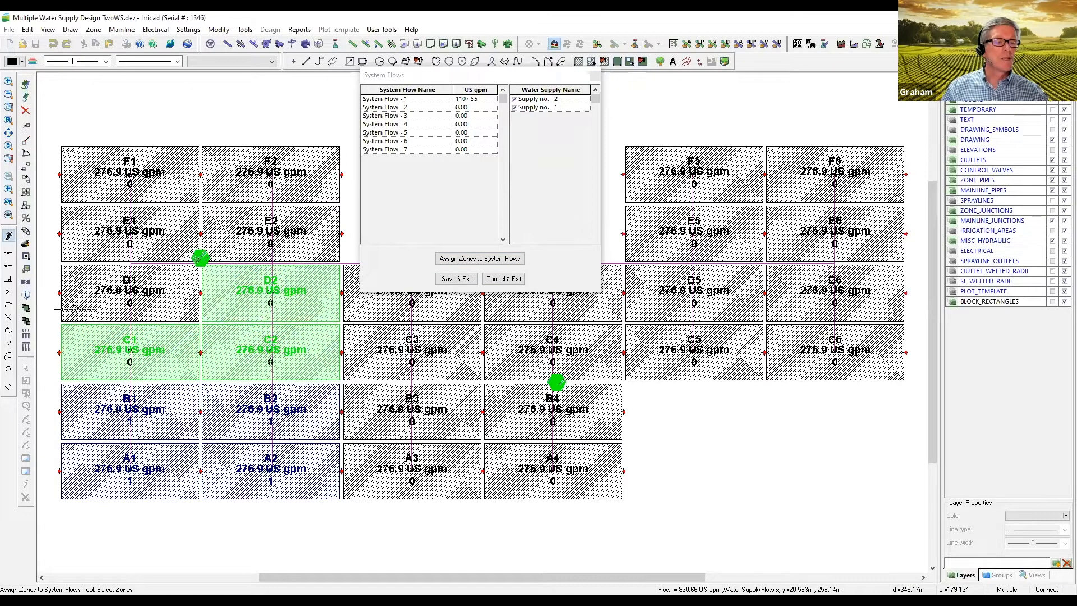
pyautogui.click(74, 308)
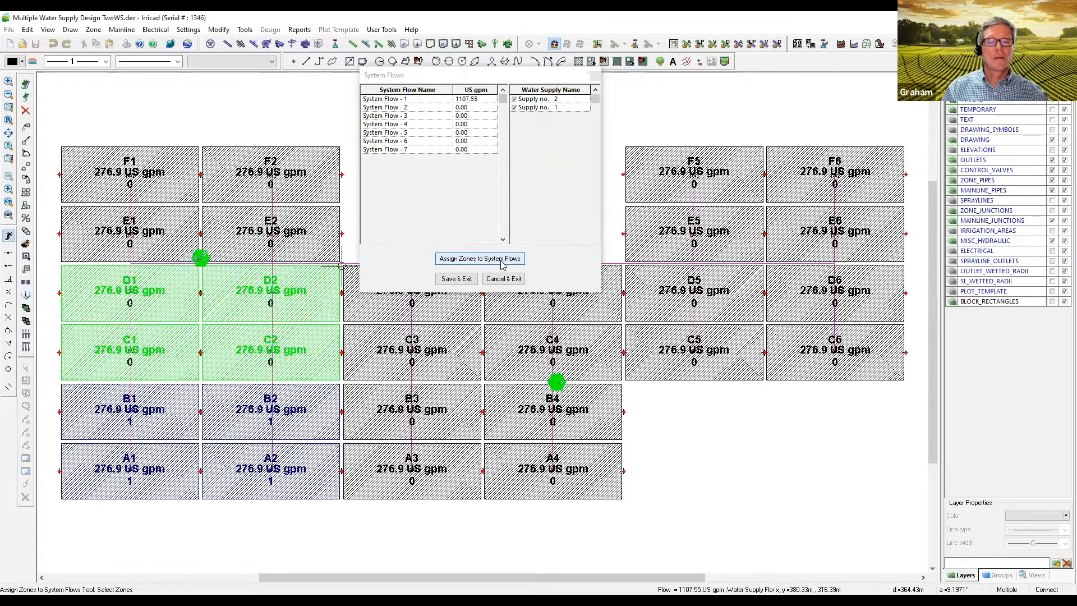
pyautogui.click(479, 258)
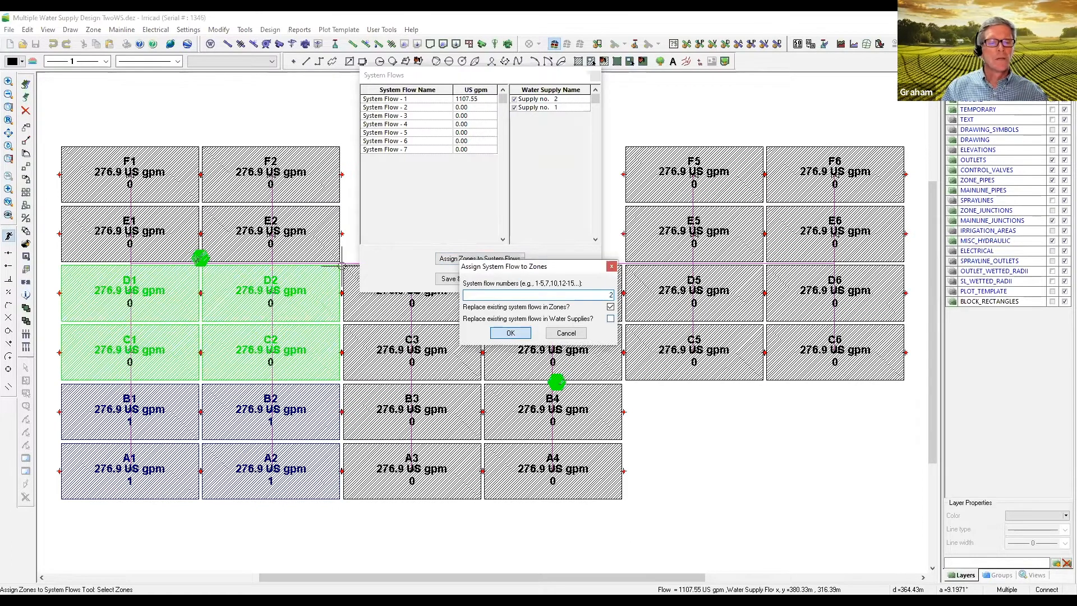
pyautogui.click(511, 334)
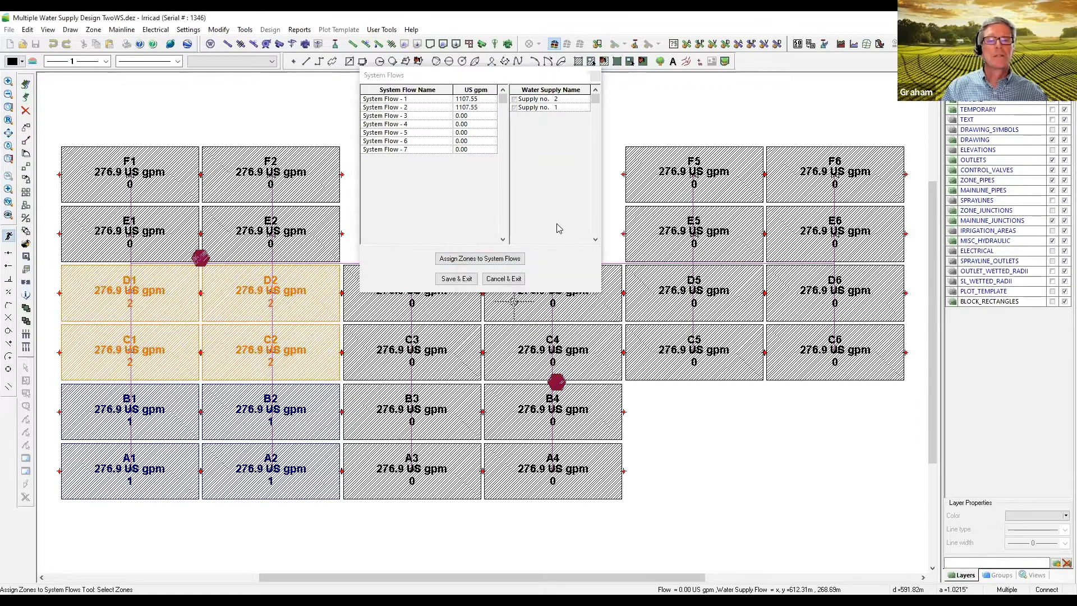
# - Assign zones E1, E2, F1 and F2 together with both water supplies to system flow 3
pyautogui.click(515, 99)
pyautogui.click(514, 107)
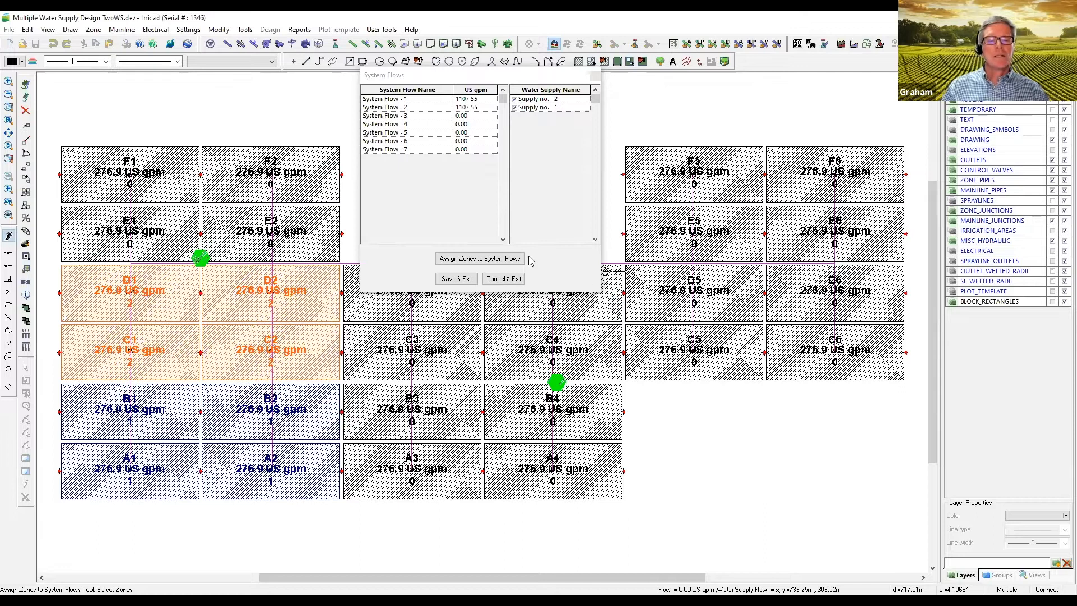
pyautogui.click(66, 154)
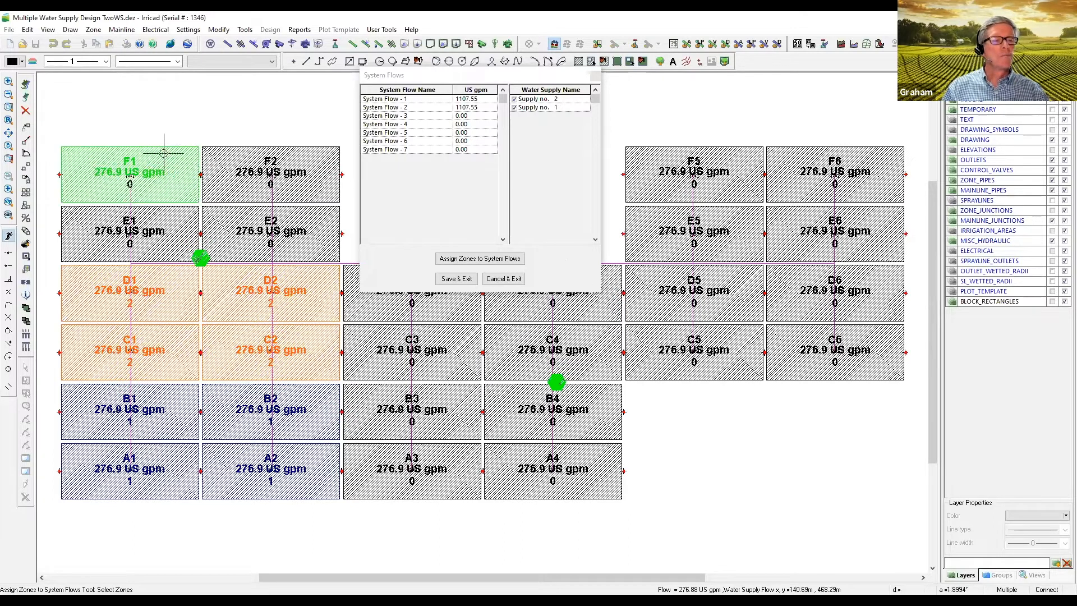
pyautogui.click(335, 155)
pyautogui.click(335, 212)
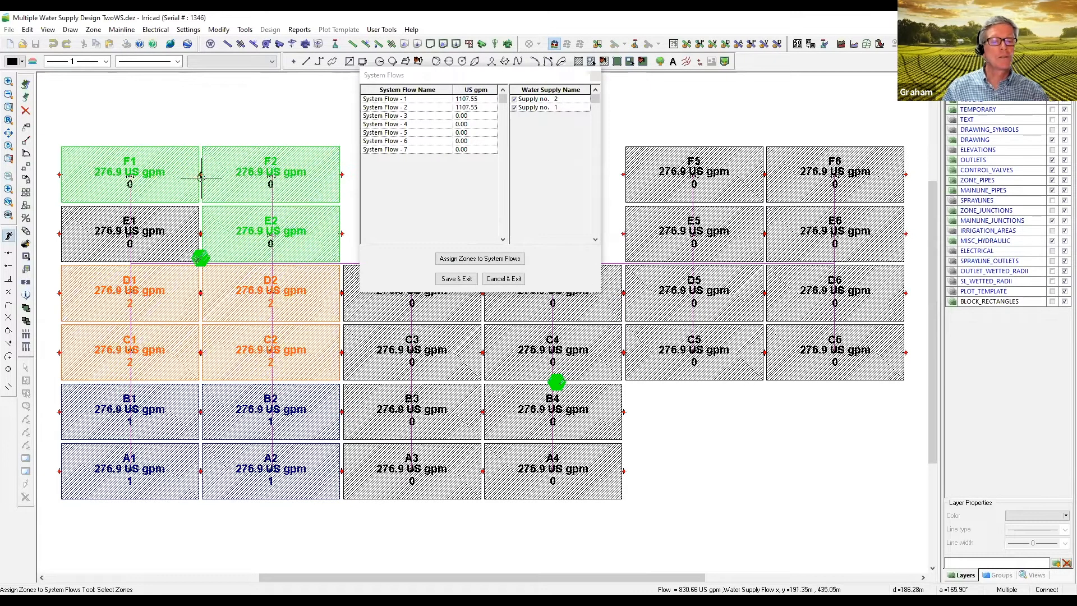
pyautogui.click(71, 213)
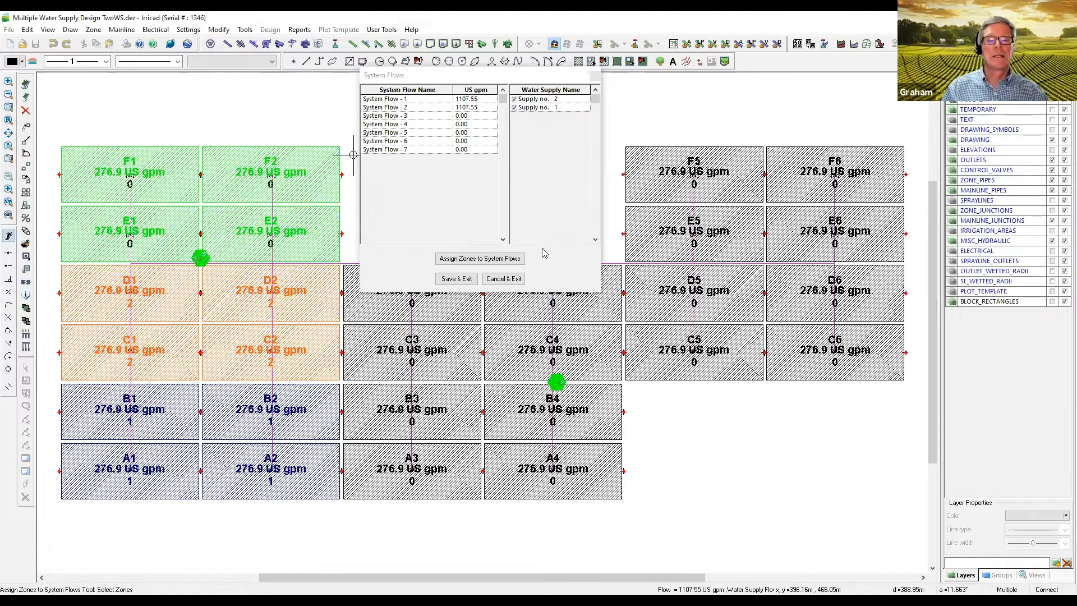
pyautogui.click(503, 261)
pyautogui.click(511, 334)
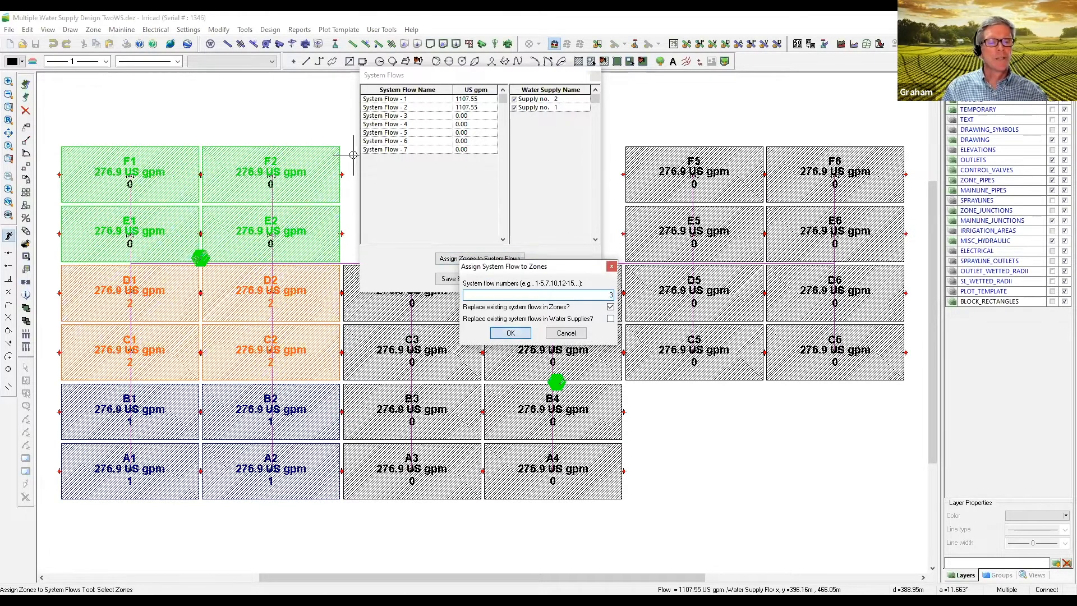
# - Assign zones A3, A4, B3 and B4 together with both water supplies to system flow 4
pyautogui.click(514, 99)
pyautogui.click(514, 107)
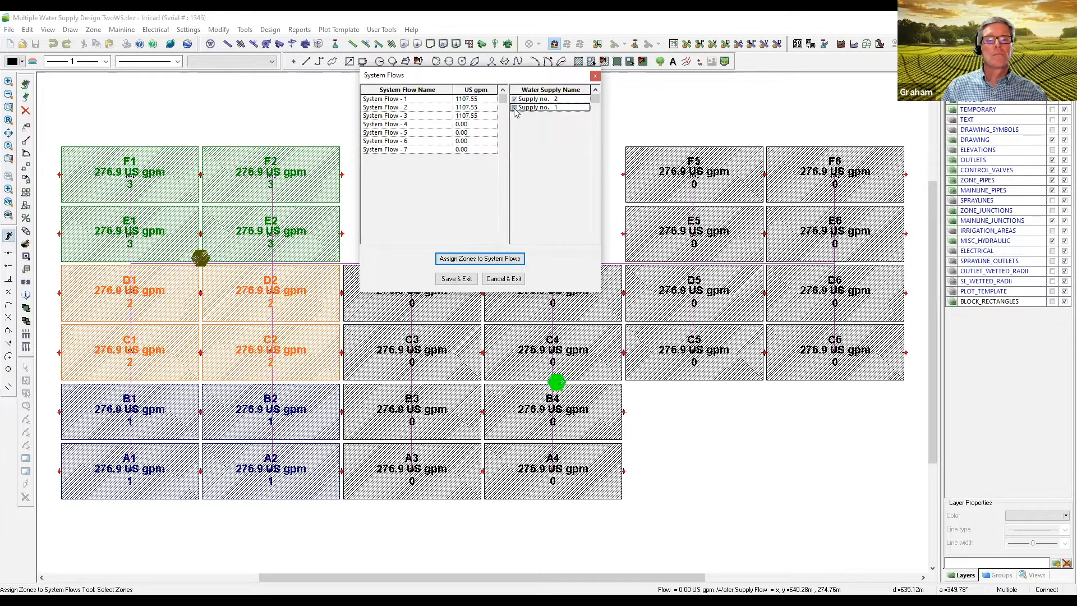
pyautogui.click(617, 471)
pyautogui.click(467, 465)
pyautogui.click(471, 431)
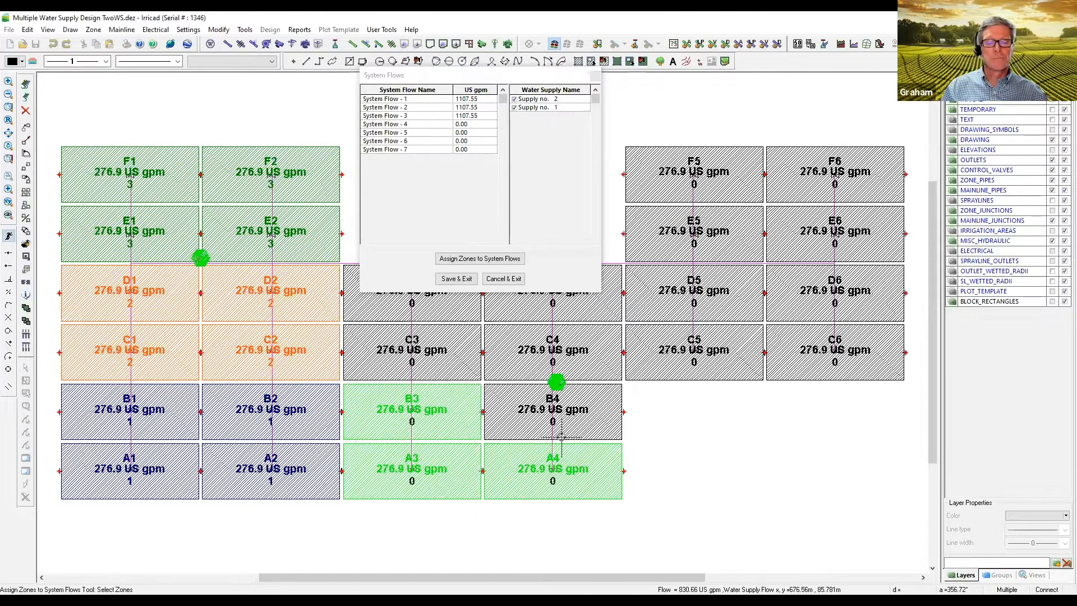
pyautogui.click(583, 432)
pyautogui.click(509, 259)
pyautogui.rightClick(519, 348)
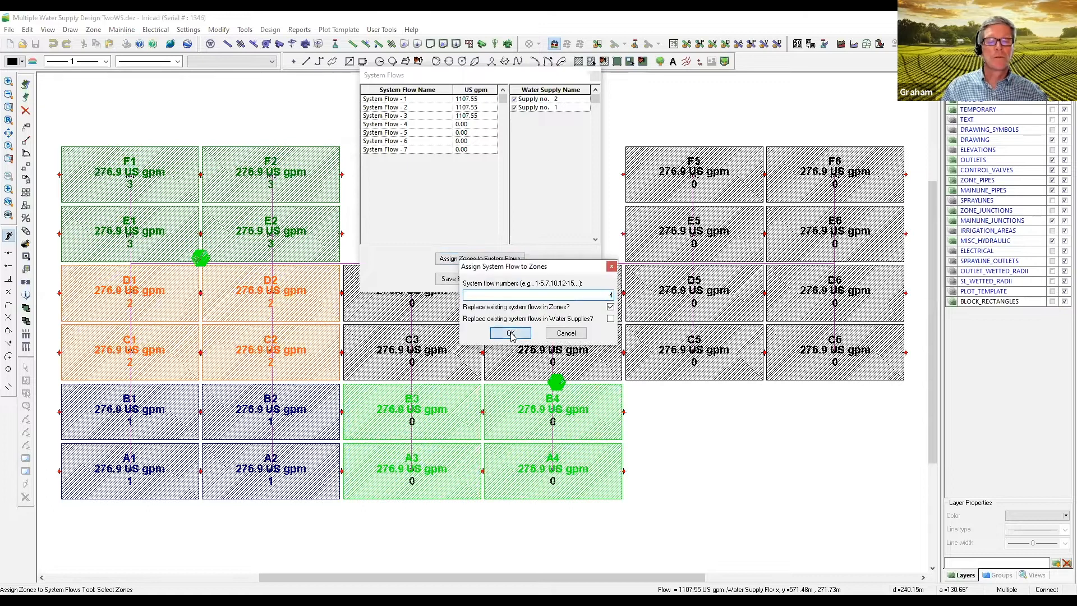
pyautogui.click(511, 333)
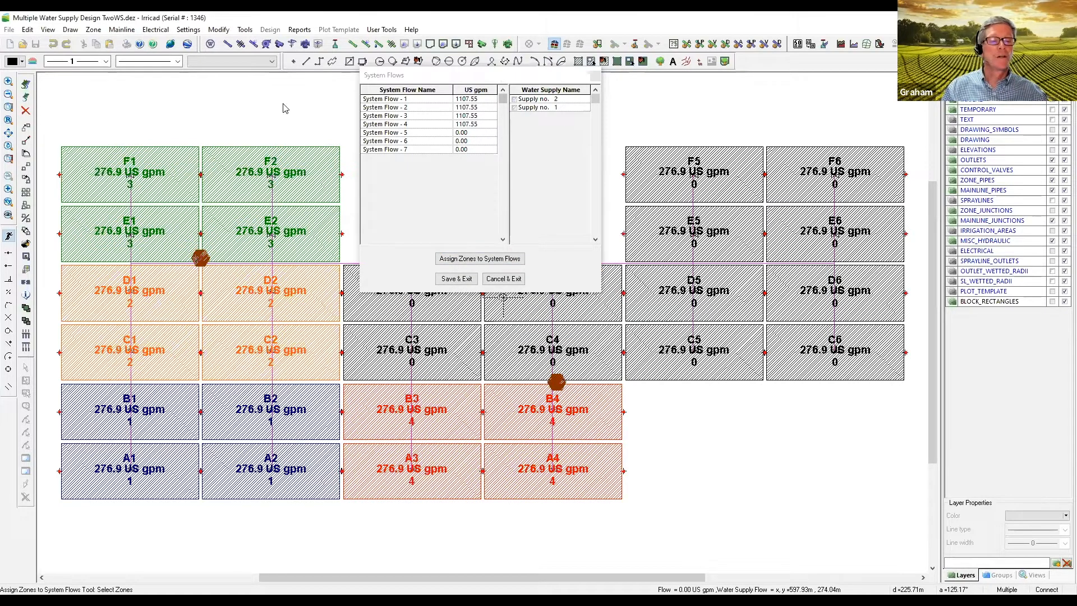
# - Move the System Flows dialog off zones D3 and D4, and assign C3, C4, D3 and D4 with both water supplies to system flow 5
pyautogui.moveTo(501, 73); pyautogui.dragTo(235, 93)
pyautogui.click(246, 120)
pyautogui.click(248, 126)
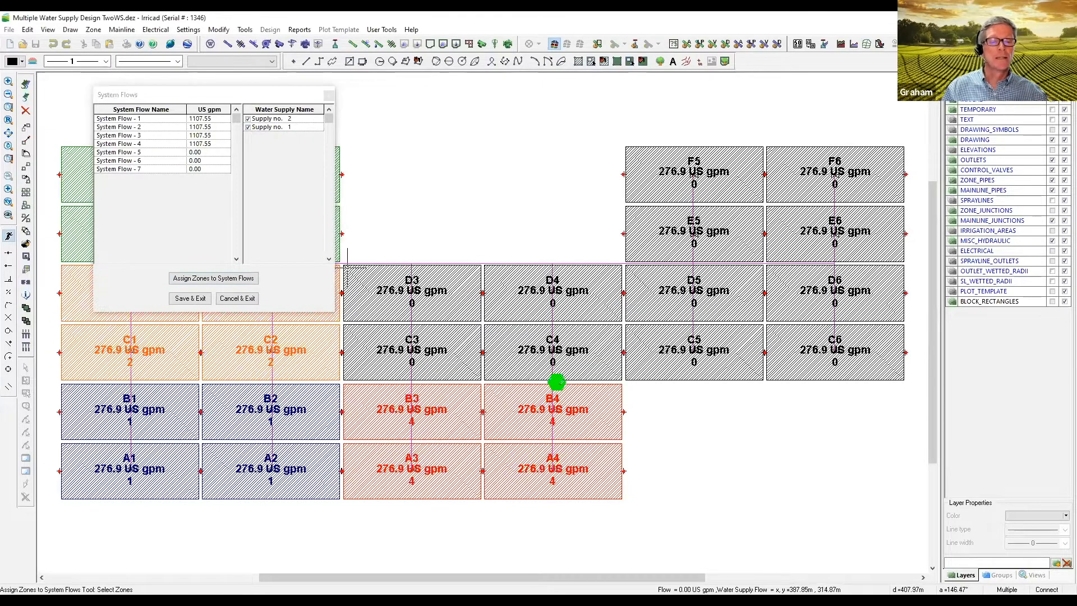
pyautogui.click(443, 270)
pyautogui.click(602, 271)
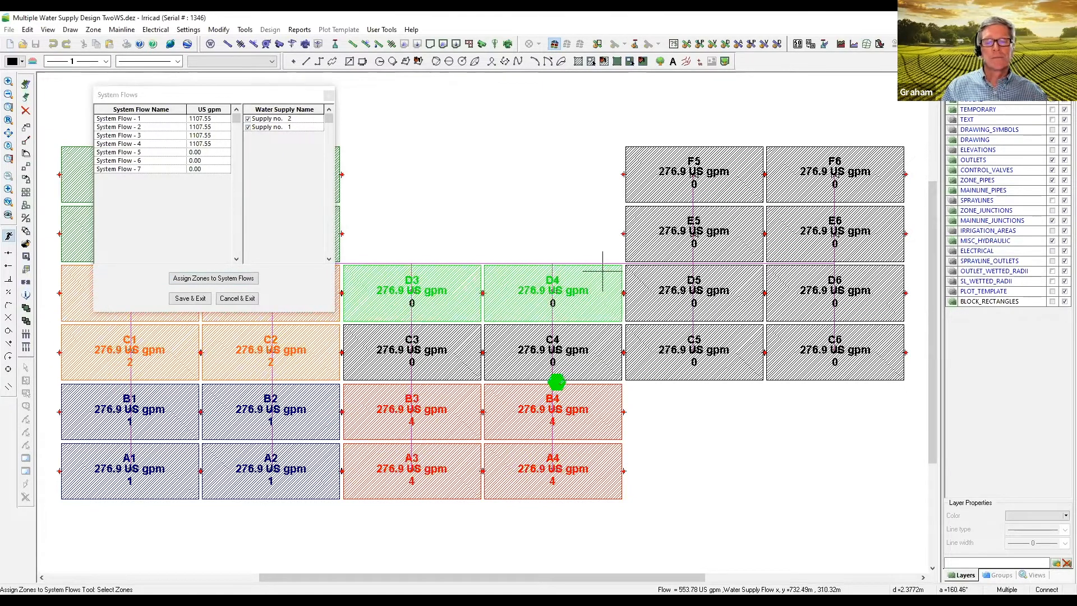
pyautogui.click(348, 328)
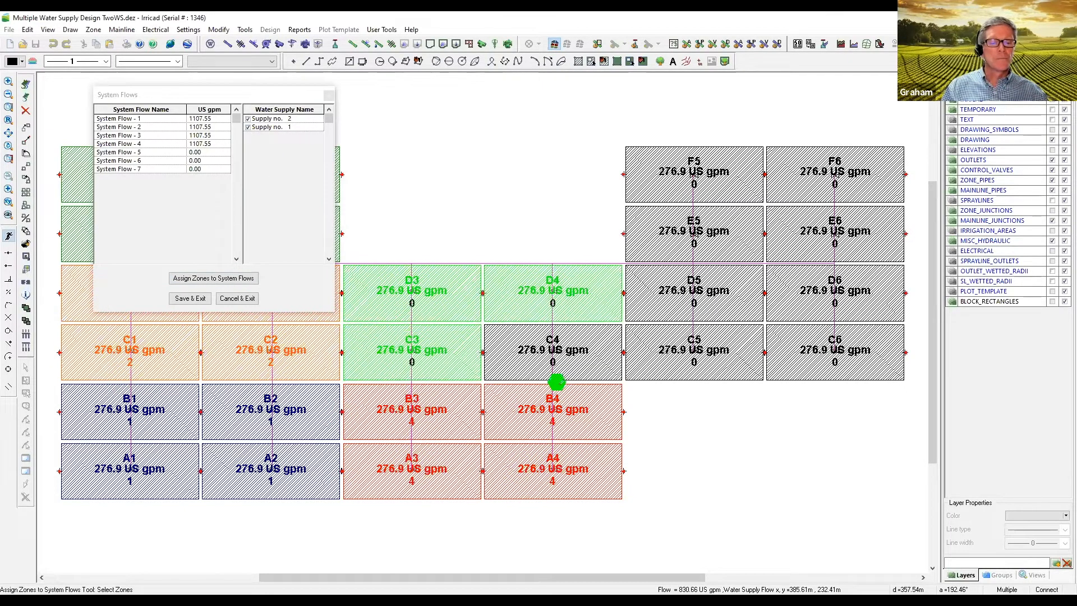
pyautogui.click(613, 330)
pyautogui.click(228, 283)
pyautogui.click(510, 333)
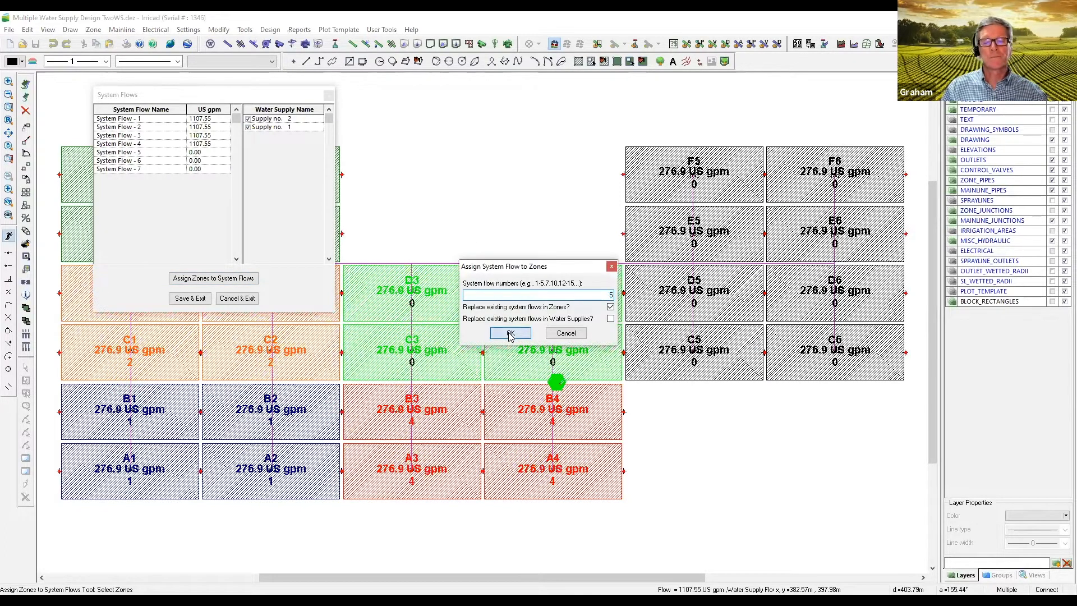
# - Assign zones C5, C6, D5 and D6 together with both water supplies to system flow 6
pyautogui.click(247, 128)
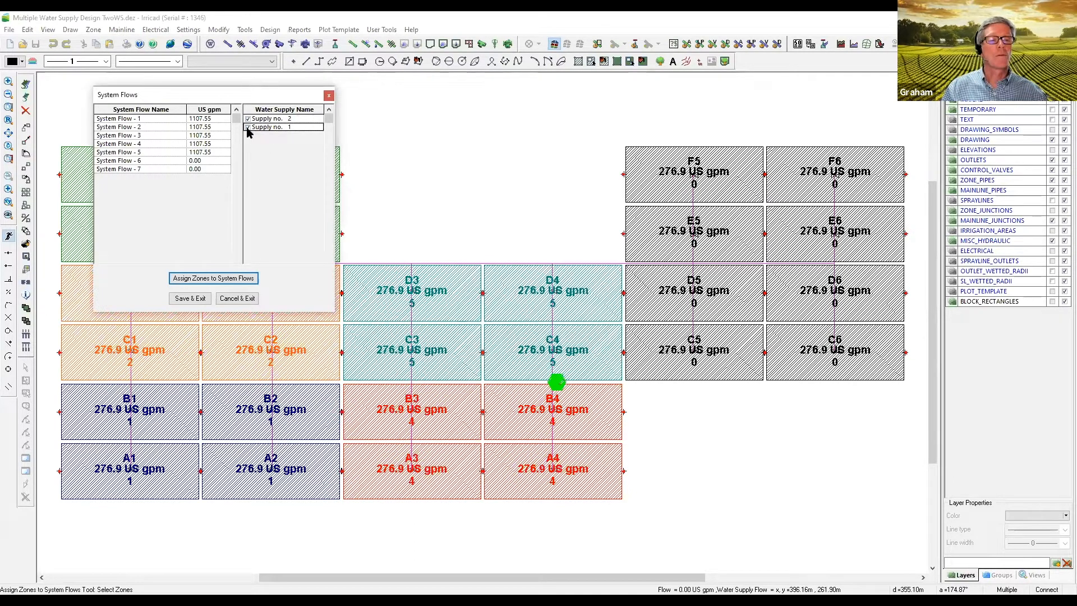
pyautogui.click(723, 350)
pyautogui.click(808, 342)
pyautogui.click(796, 303)
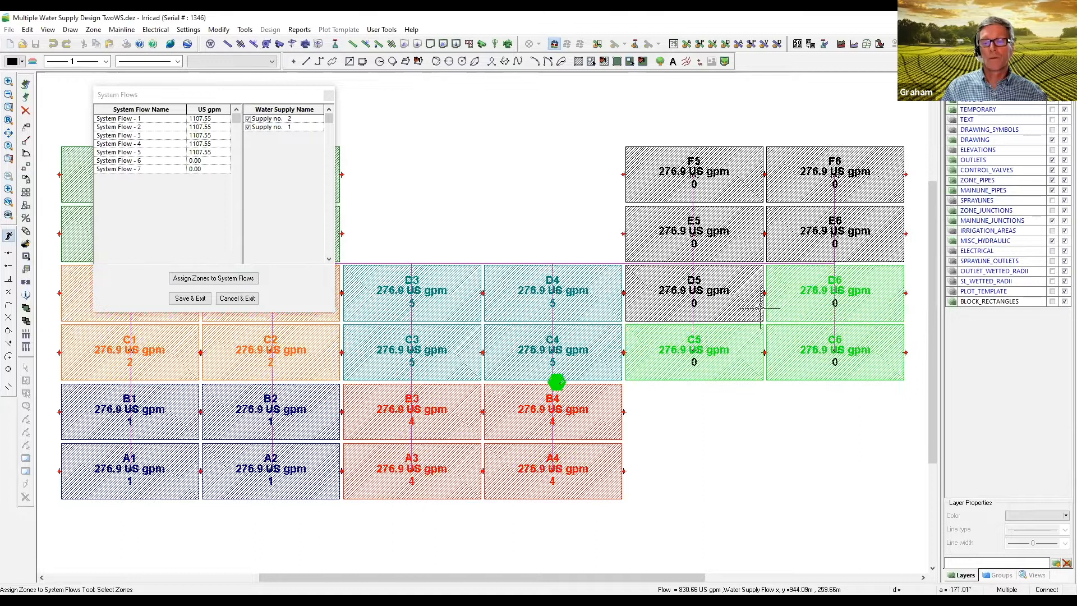
pyautogui.click(694, 291)
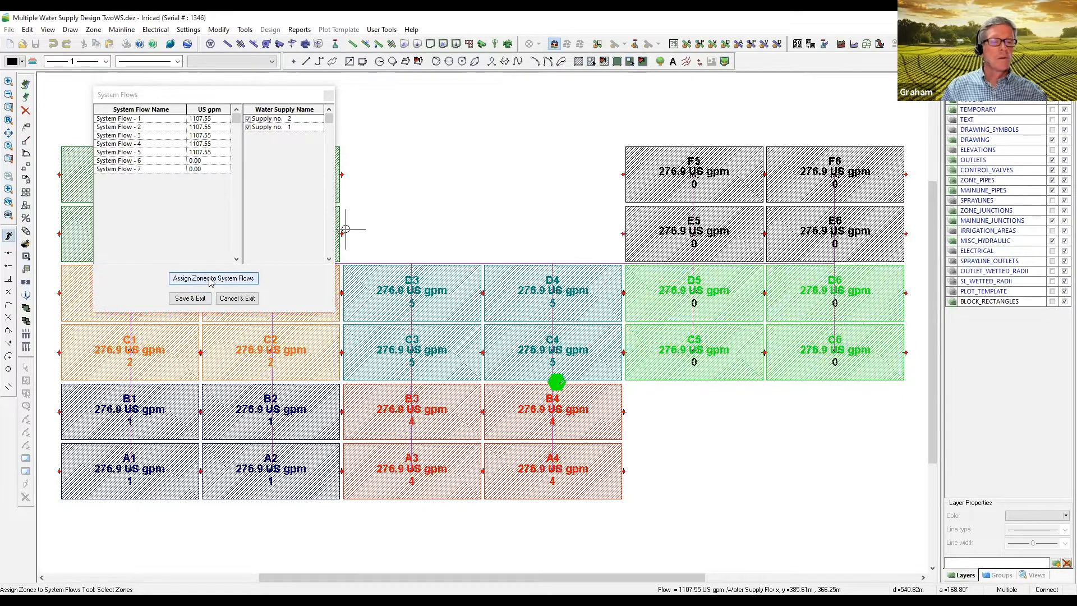
pyautogui.rightClick(502, 338)
pyautogui.write('6')
pyautogui.click(508, 335)
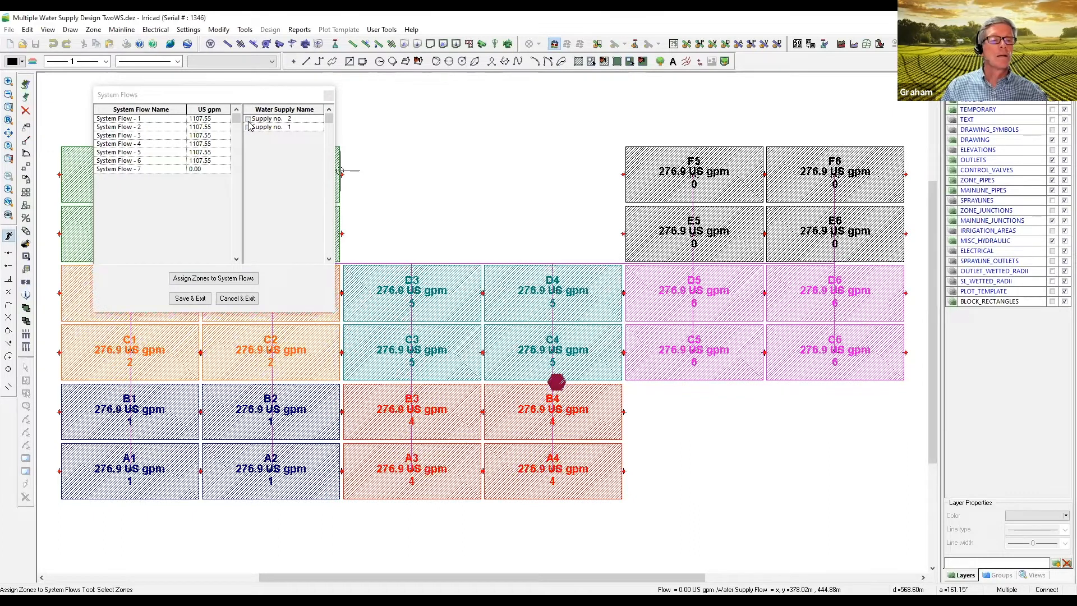
# - Assign zones E5, E6, F5 and F6 together with both water supplies to system flow 7 and save the system flow assignments
pyautogui.click(249, 127)
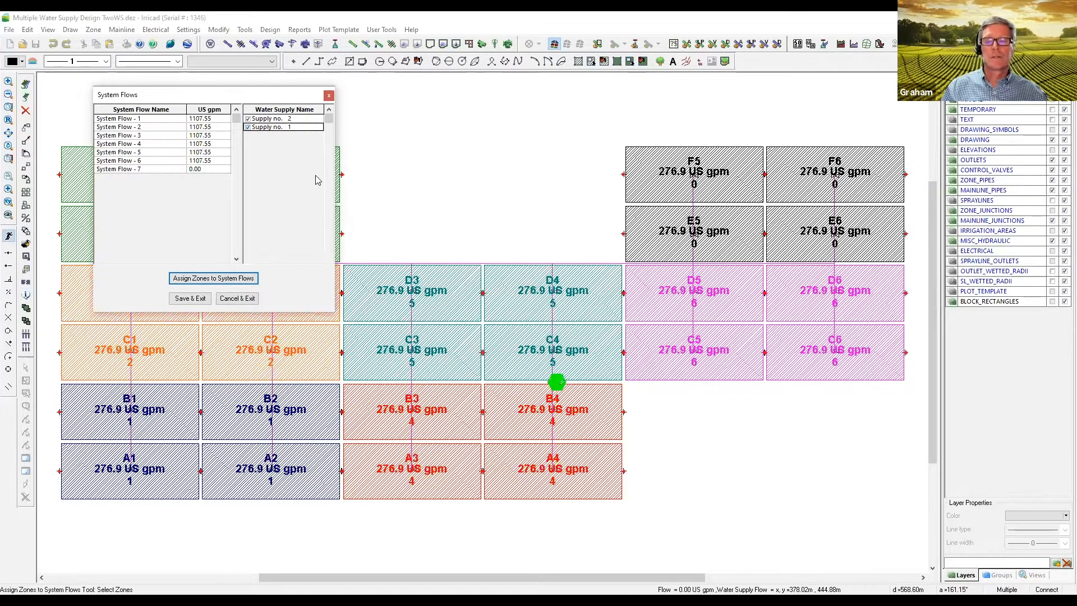
pyautogui.click(740, 171)
pyautogui.click(779, 163)
pyautogui.click(747, 227)
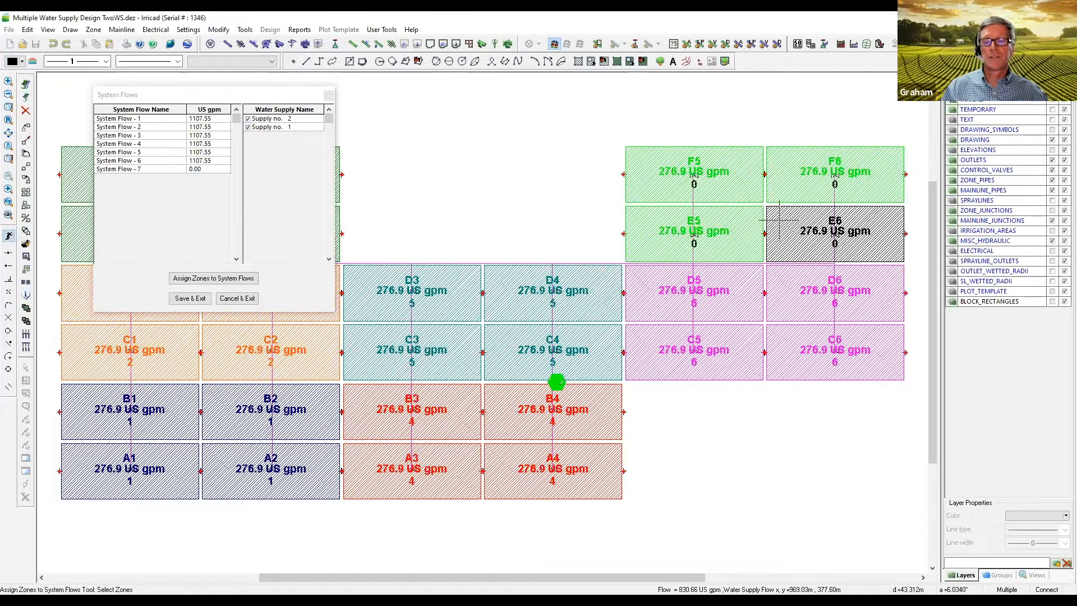
pyautogui.click(780, 221)
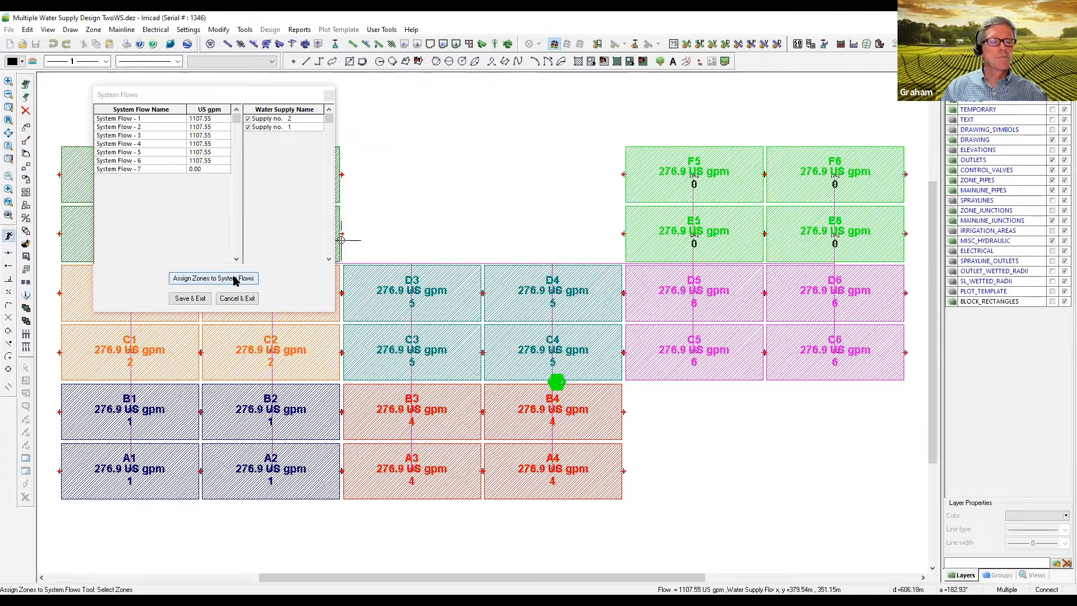
pyautogui.rightClick(462, 292)
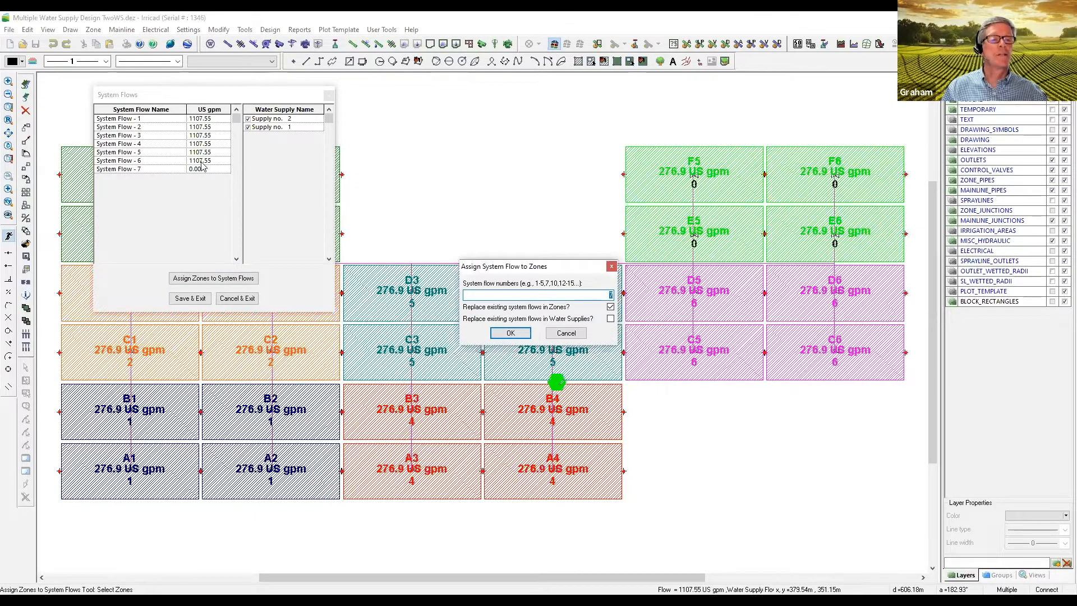
pyautogui.click(510, 334)
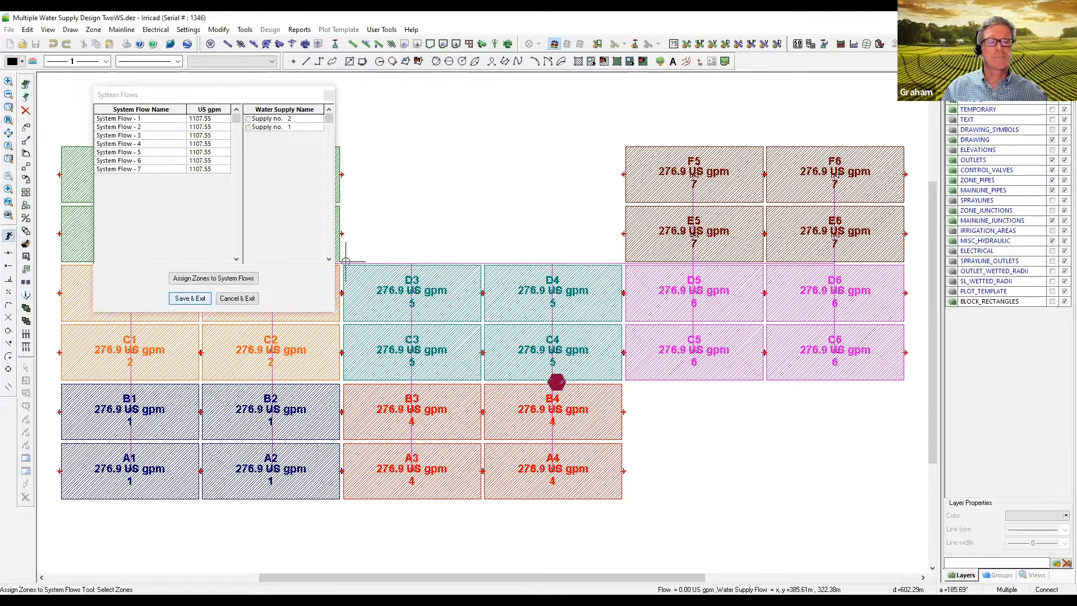
pyautogui.click(201, 298)
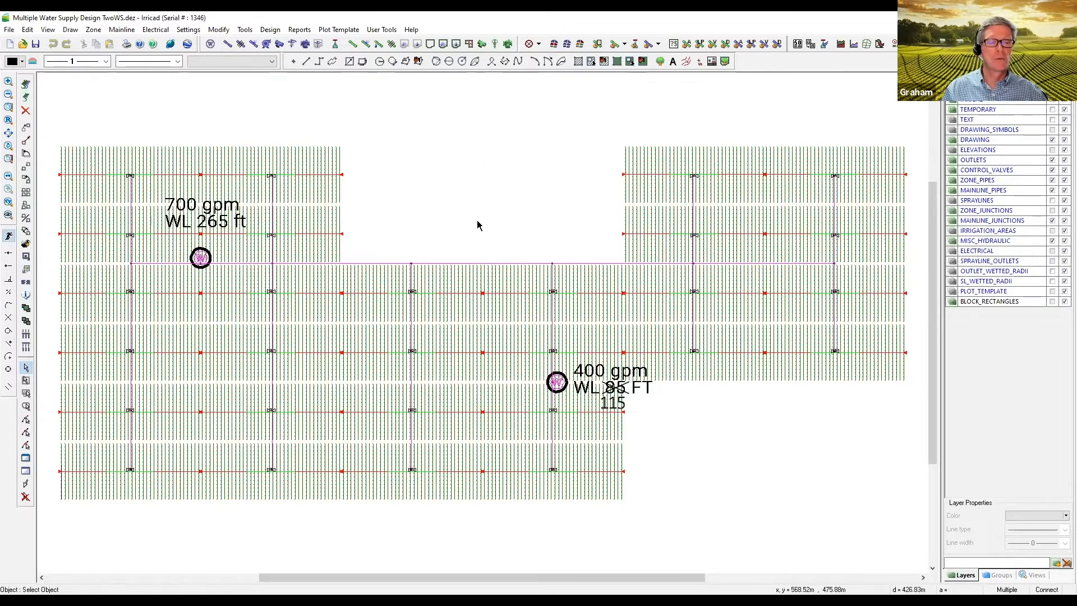
# - Size the mainline pipes with a Velocity Design
pyautogui.click(271, 29)
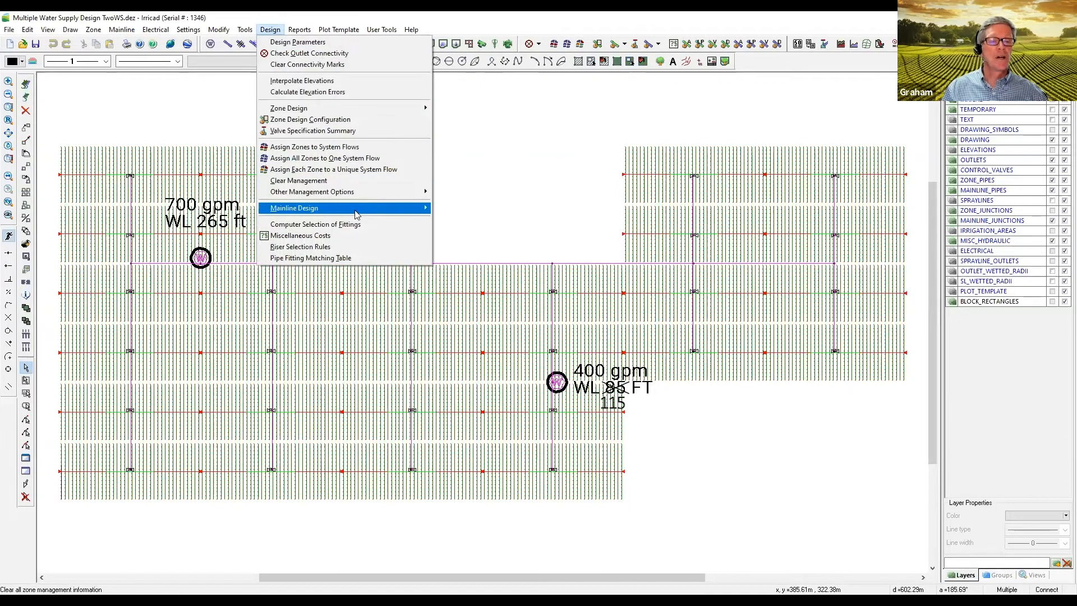
pyautogui.moveTo(384, 210)
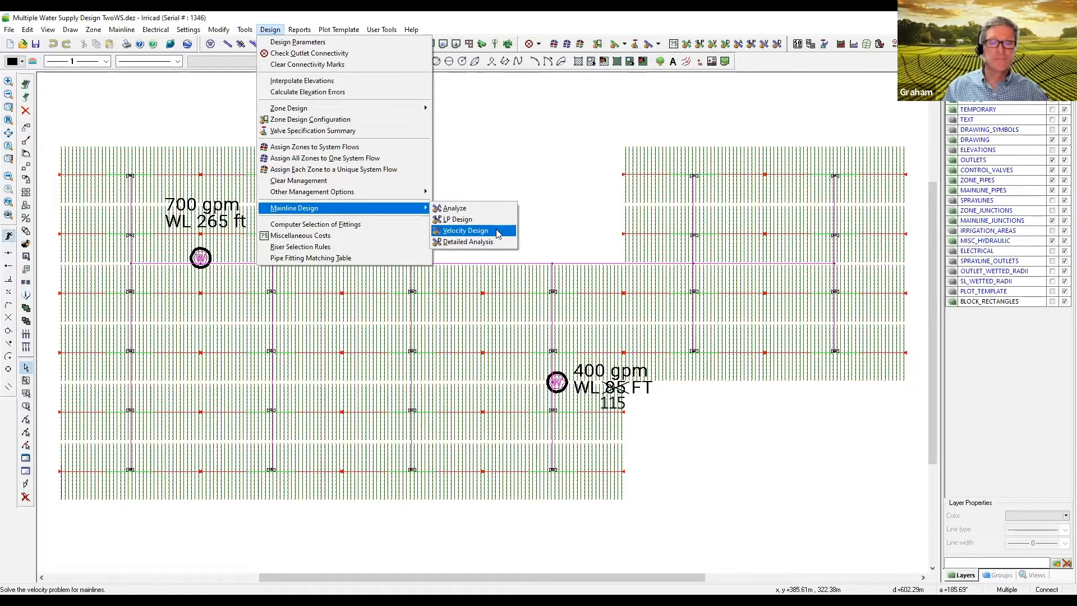
pyautogui.click(466, 230)
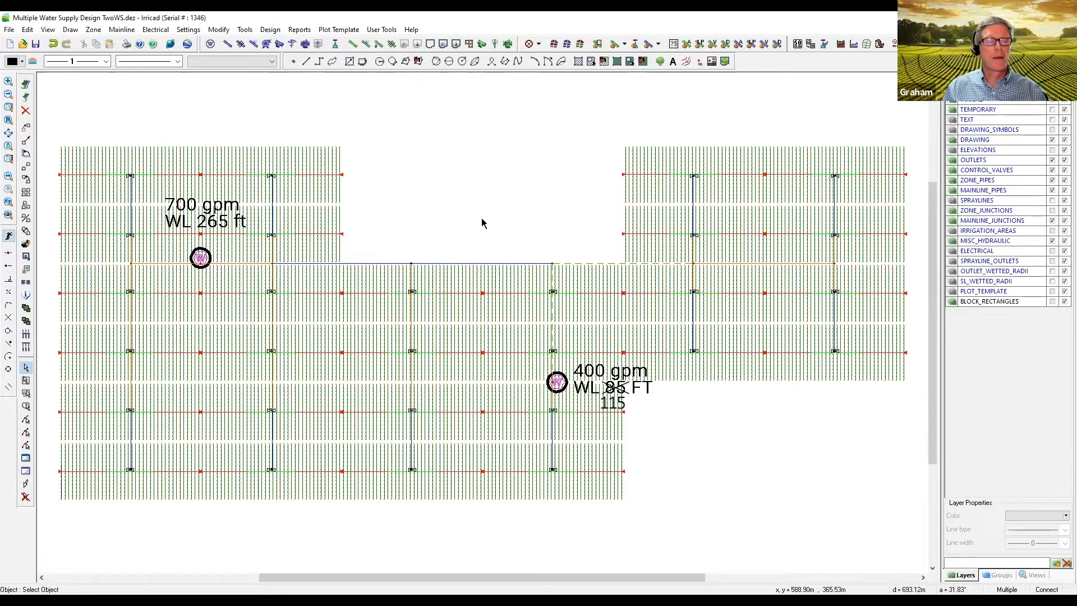
# - Review the pressure and flow of each duty for both water supplies in the System Duty Report
pyautogui.click(301, 31)
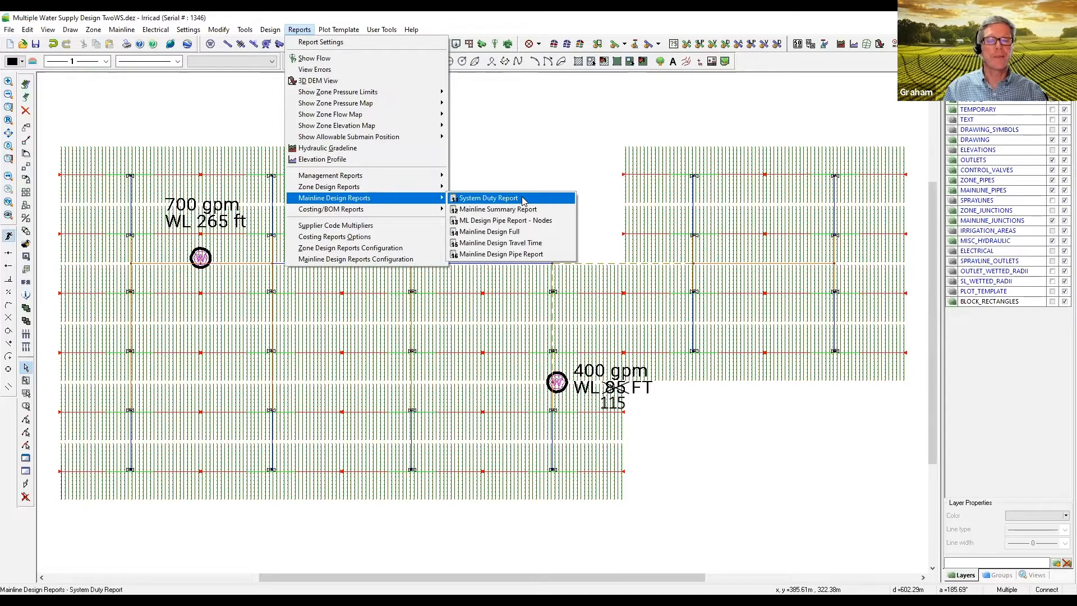
pyautogui.click(522, 199)
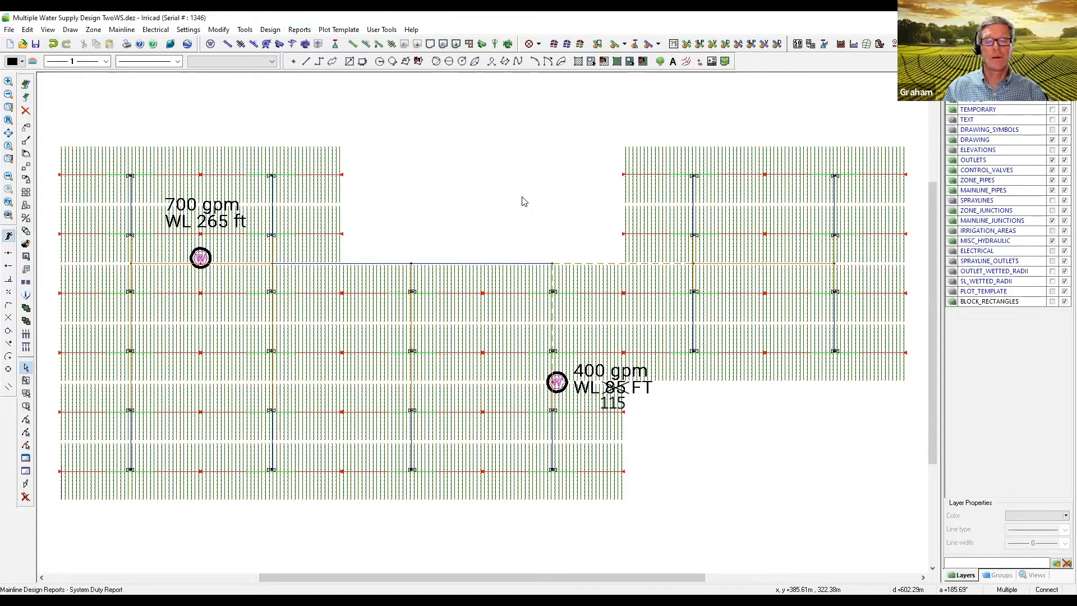
pyautogui.scroll(-1, 667, 346)
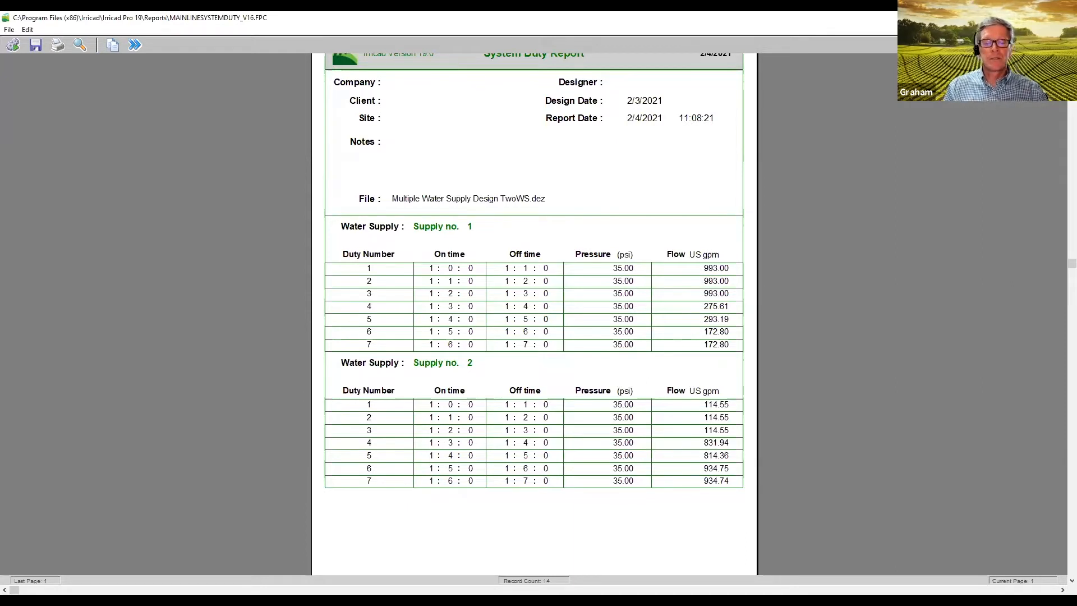
pyautogui.click(1064, 17)
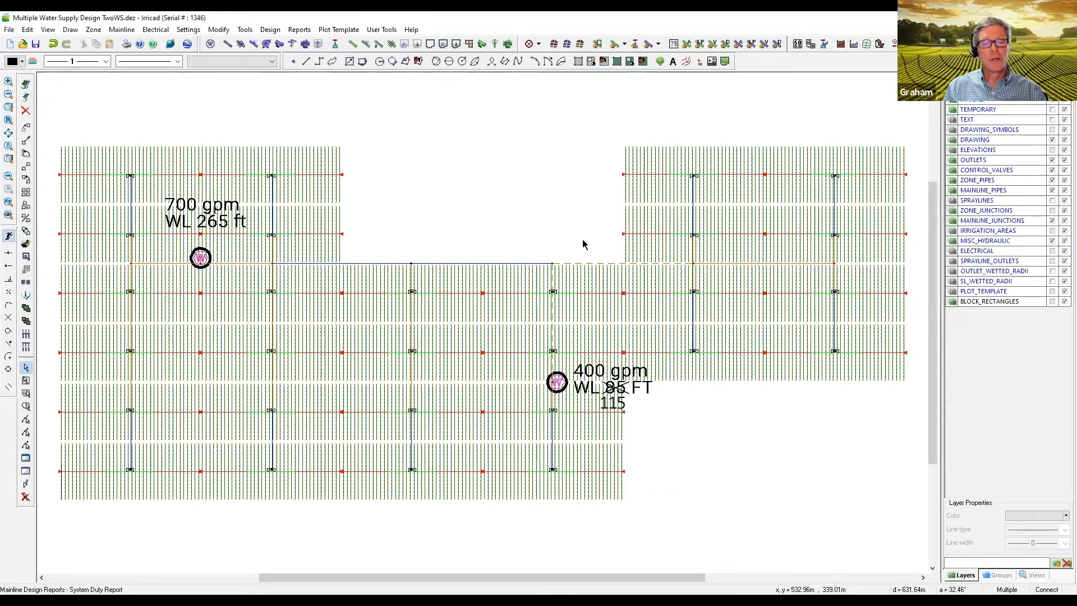
# - Inspect the pipe sizes of the connecting mainline and of the branch running up from the 400 gpm supply, without changing them
pyautogui.doubleClick(398, 264)
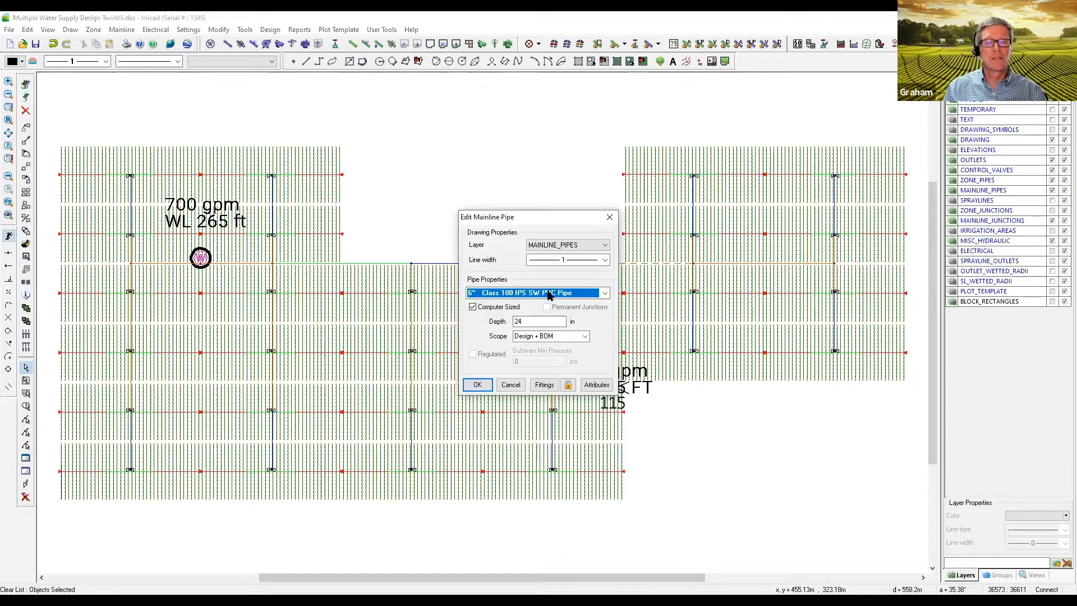
pyautogui.click(611, 218)
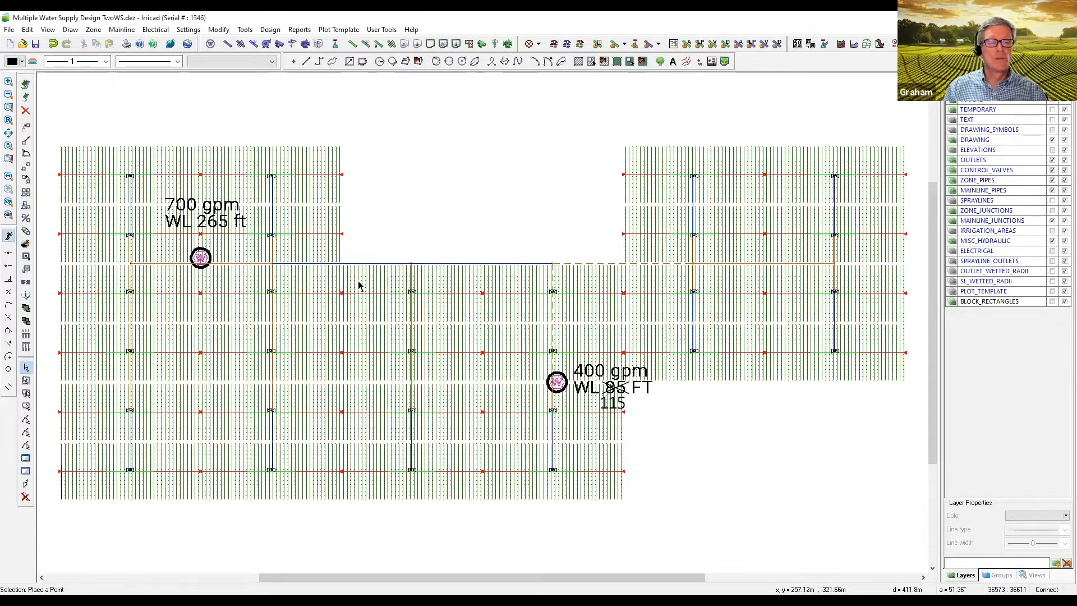
pyautogui.scroll(5, 553, 317)
pyautogui.click(548, 319)
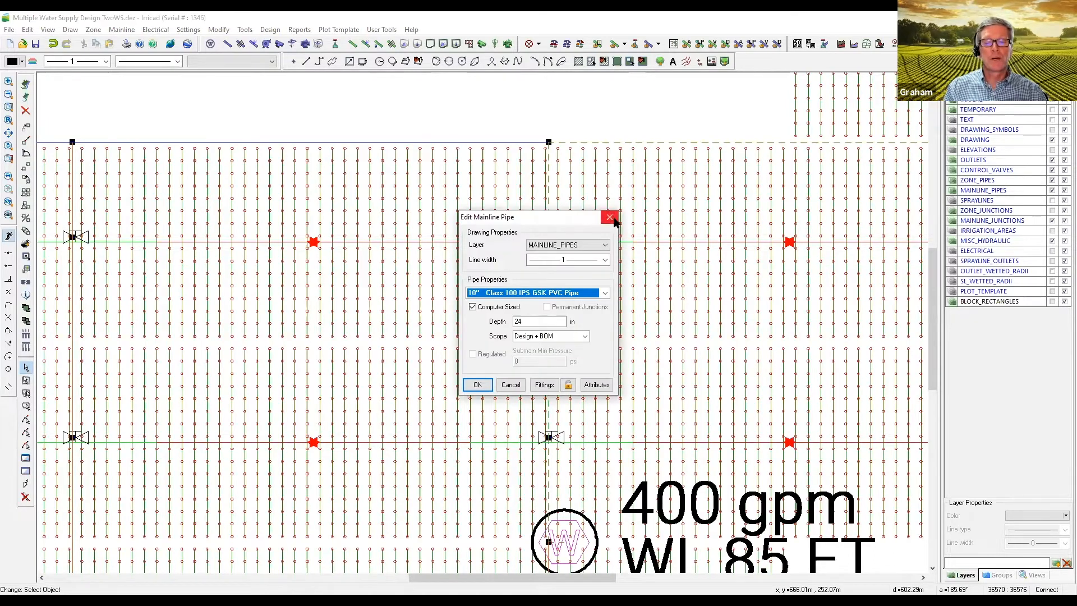
pyautogui.click(613, 220)
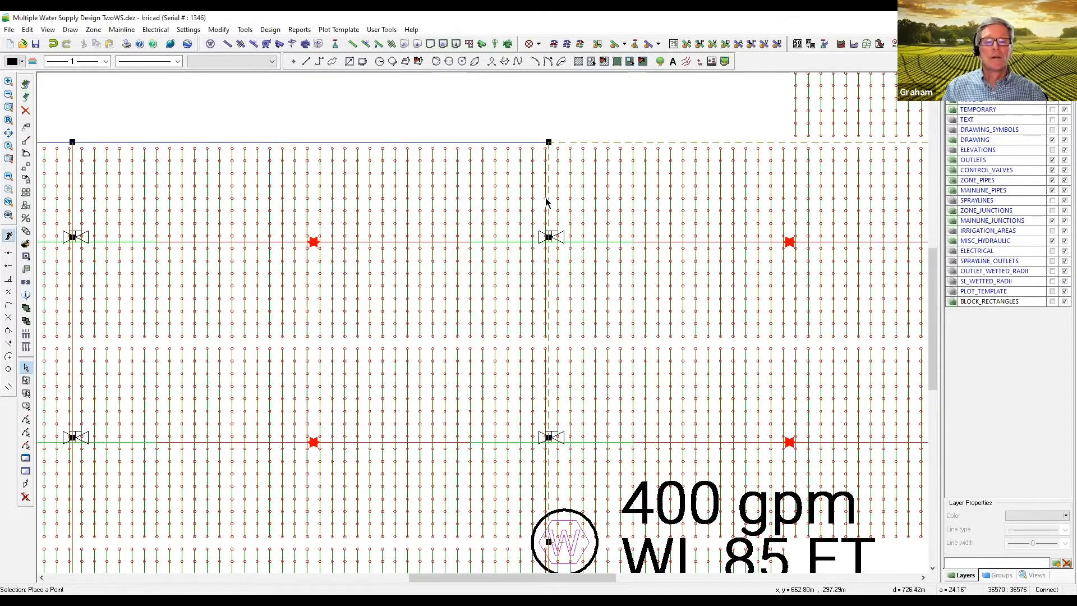
pyautogui.click(549, 289)
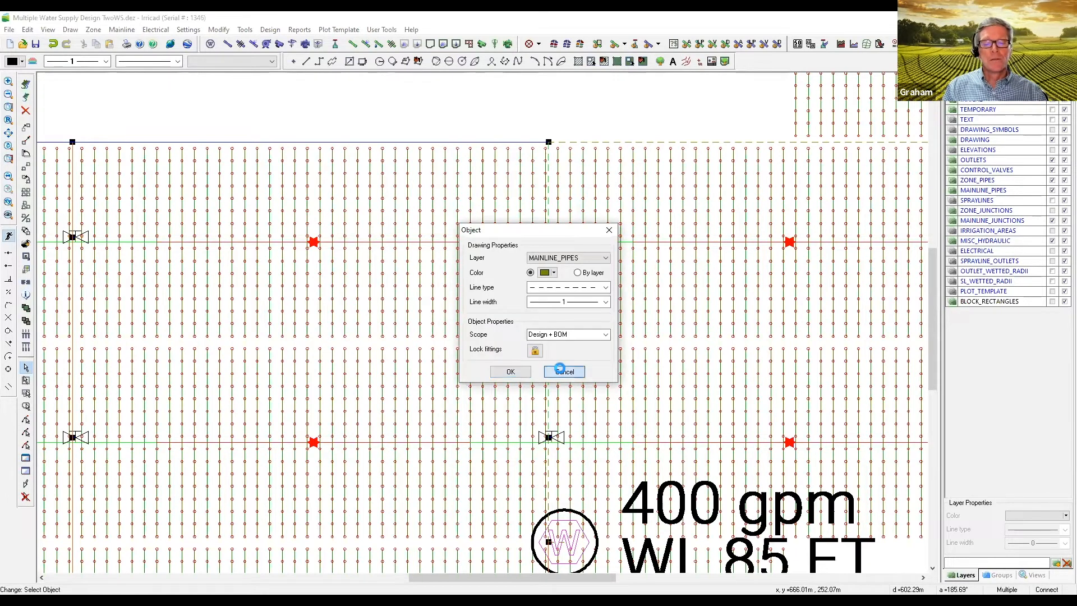
pyautogui.click(564, 371)
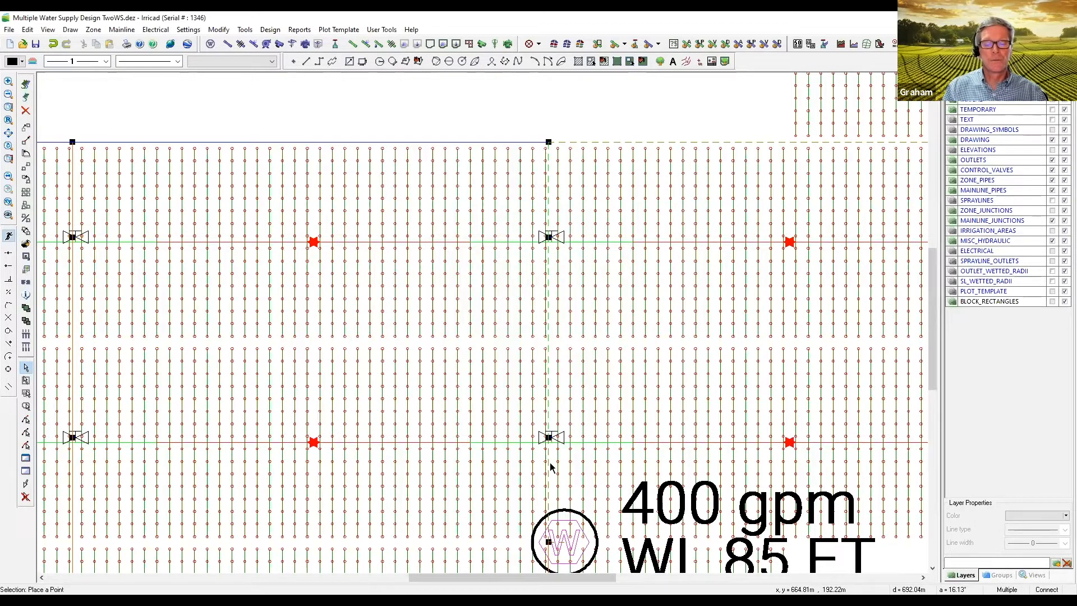
# - Change the matching pipes of the mainline branch above the 400 gpm supply to 8" Class 100 IPS GSK PVC Pipe
pyautogui.click(25, 84)
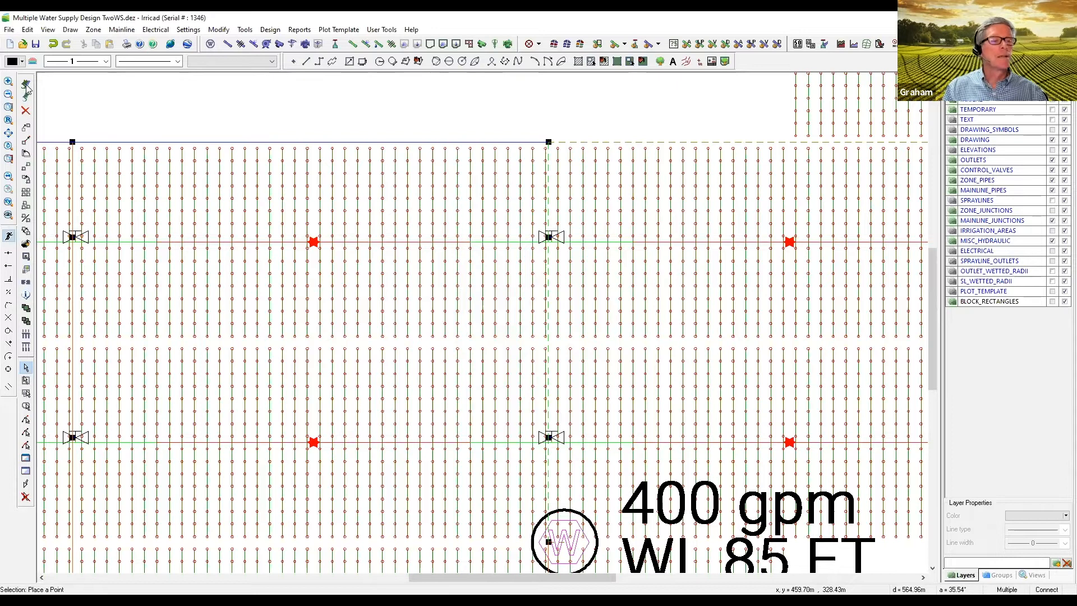
pyautogui.click(548, 206)
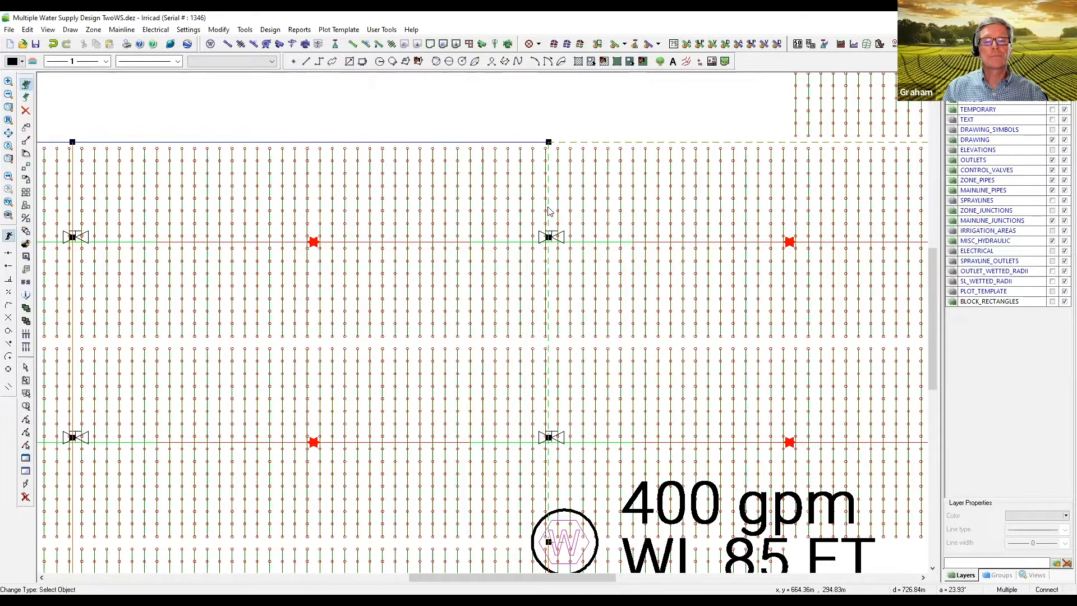
pyautogui.click(605, 293)
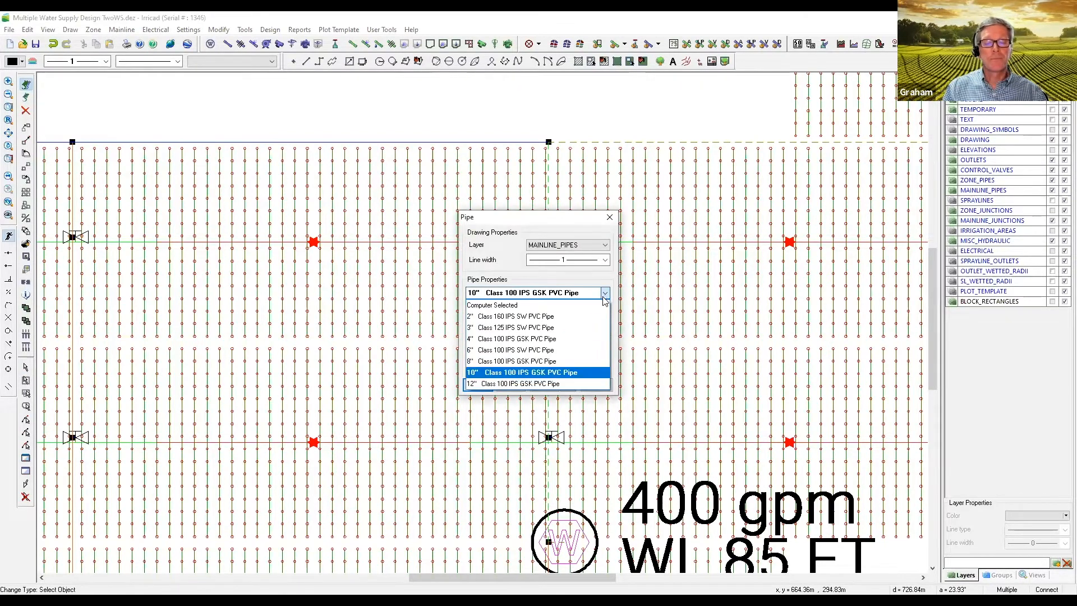
pyautogui.click(524, 361)
pyautogui.click(478, 384)
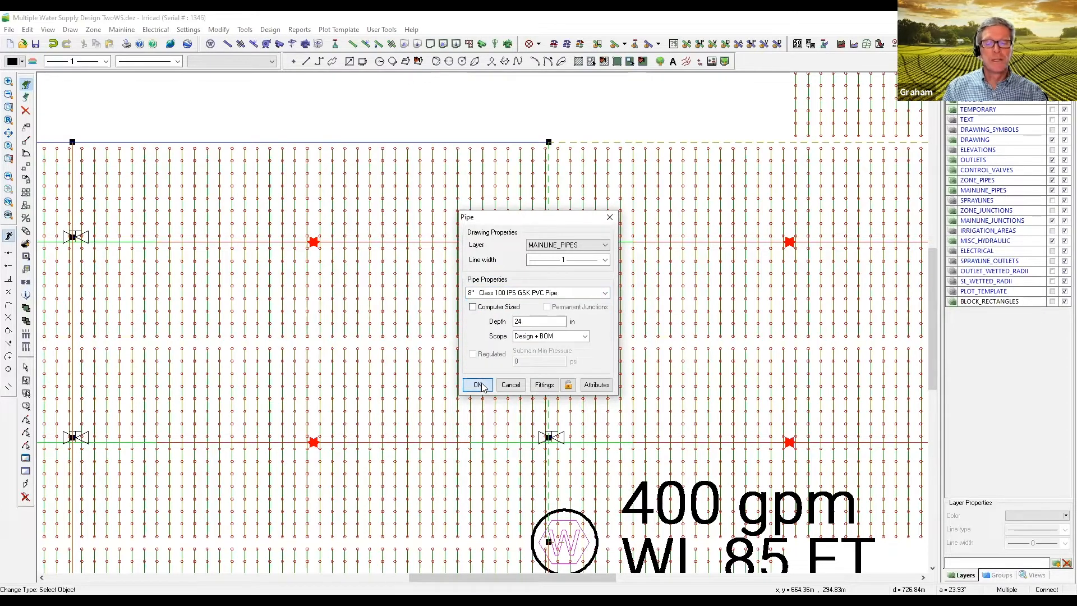
pyautogui.click(563, 393)
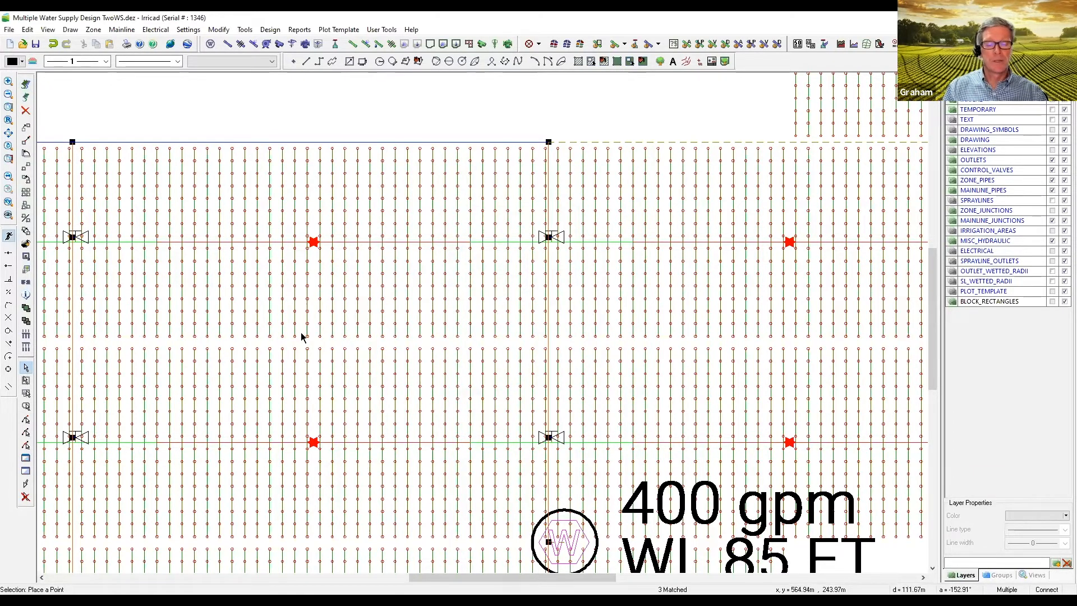
# - Change the whole horizontal mainline run connecting the two supplies to 10" Class 100 IPS GSK PVC Pipe, without matching on existing pipe size
pyautogui.click(166, 207)
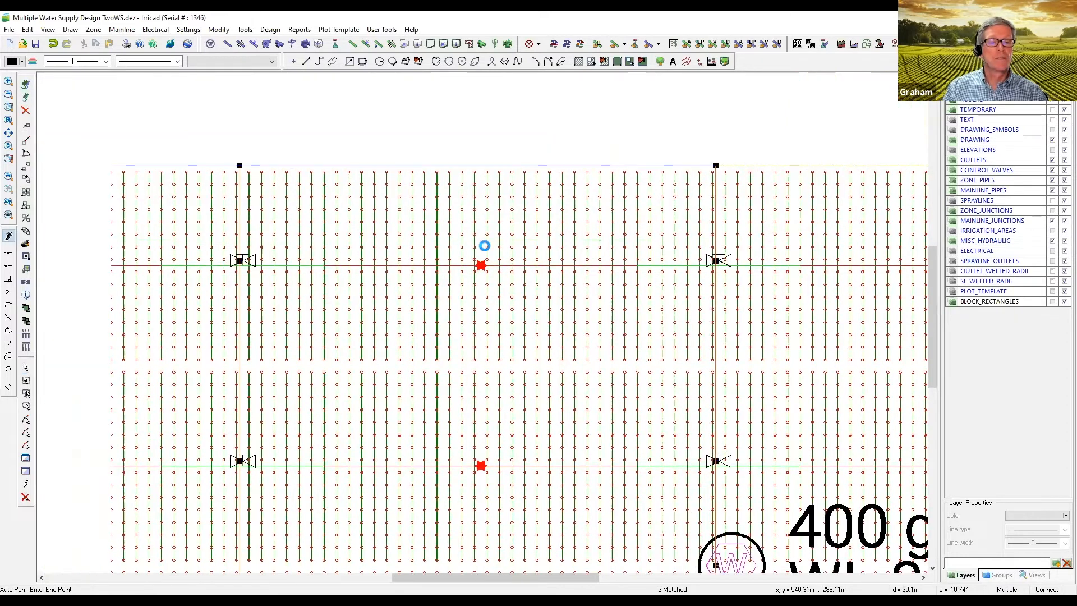
pyautogui.press('Escape')
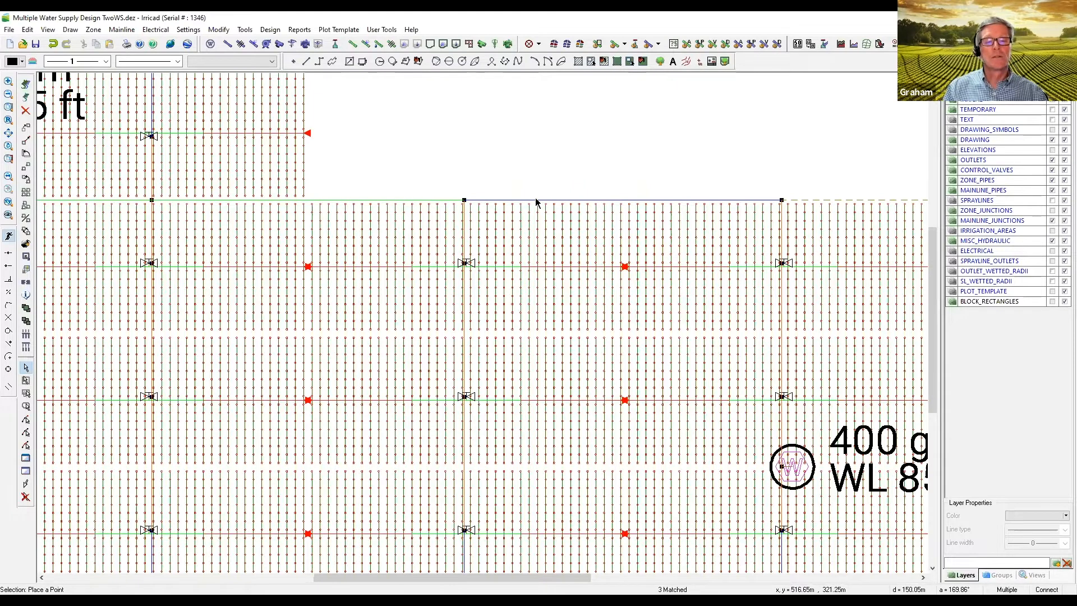
pyautogui.click(25, 83)
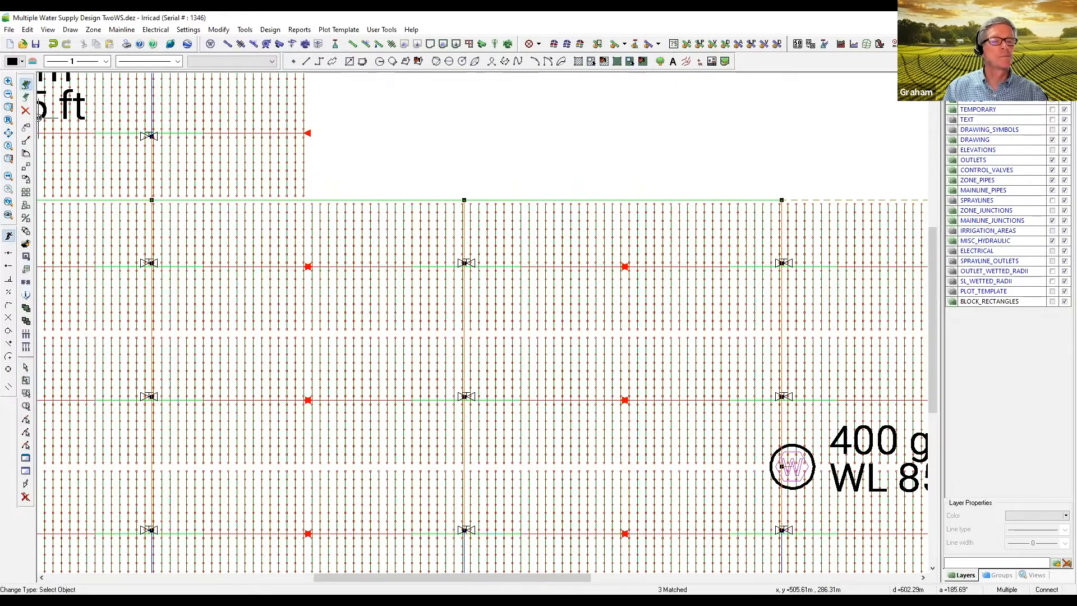
pyautogui.click(519, 201)
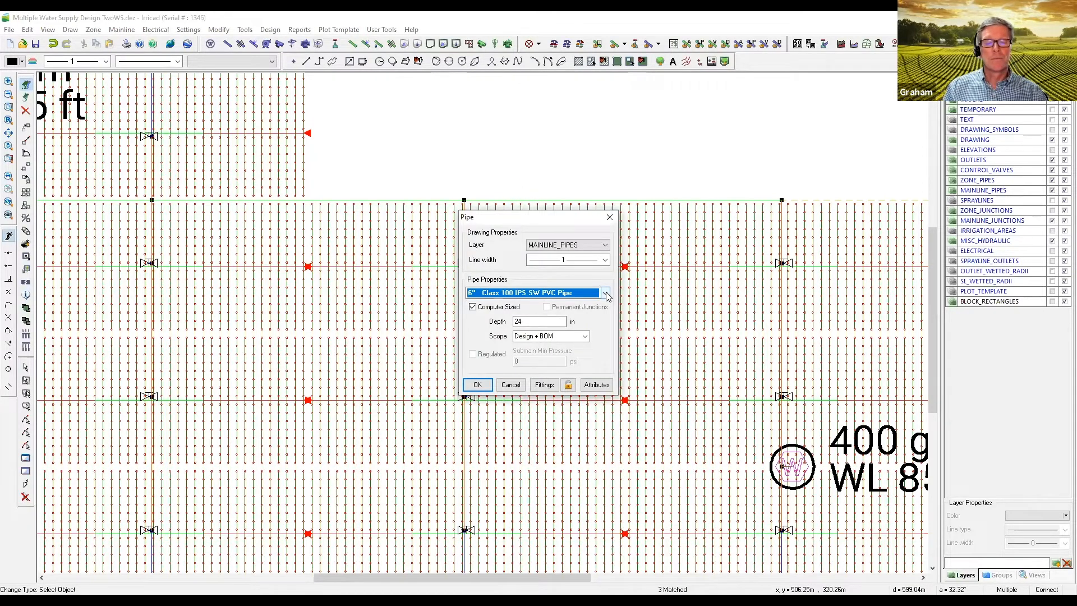
pyautogui.click(606, 293)
pyautogui.click(513, 373)
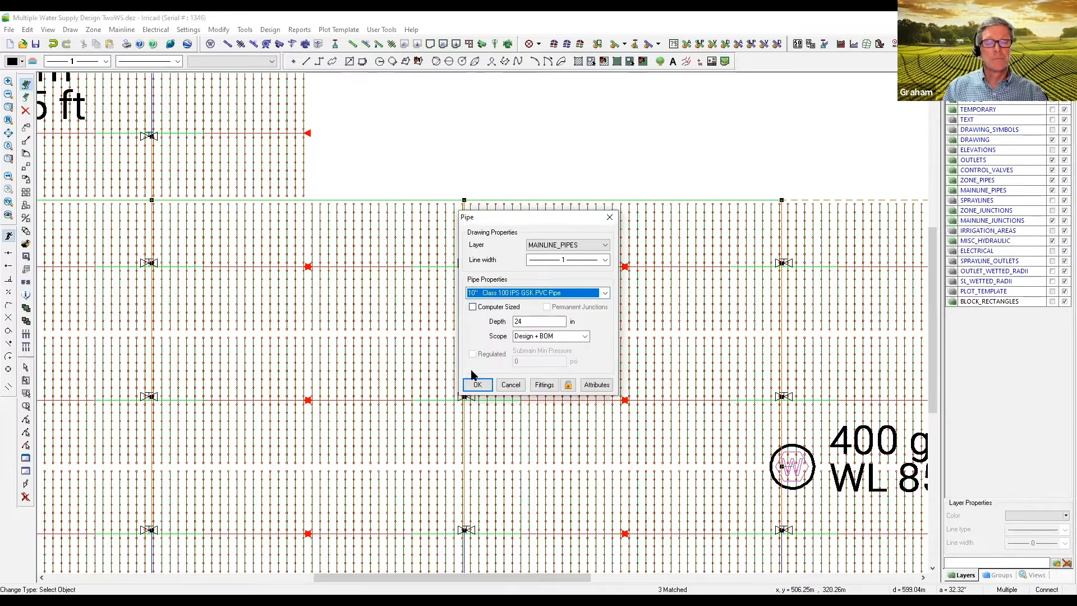
pyautogui.click(477, 385)
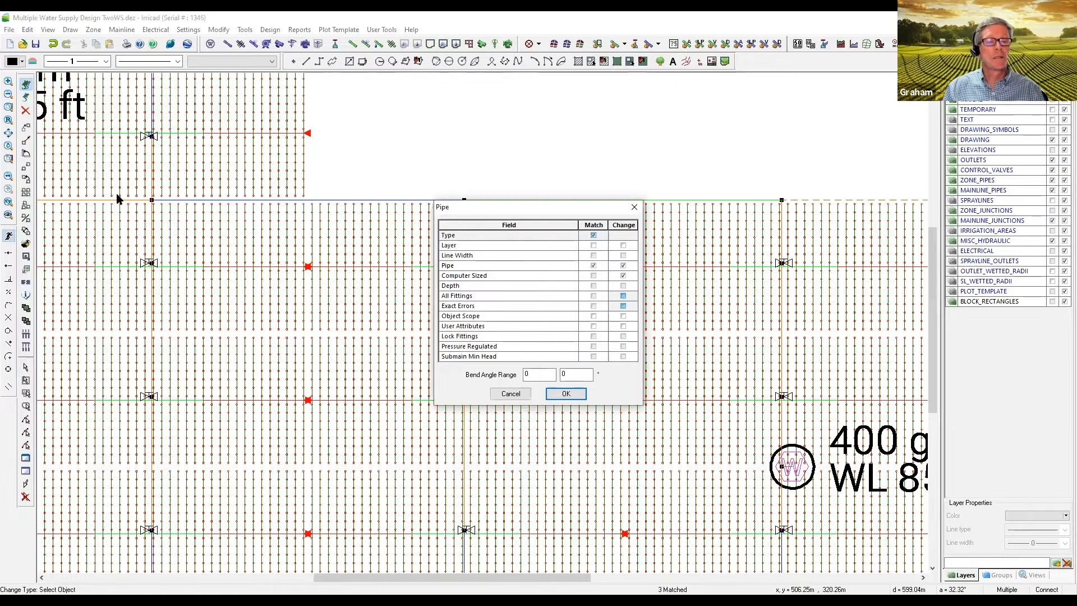
pyautogui.click(594, 266)
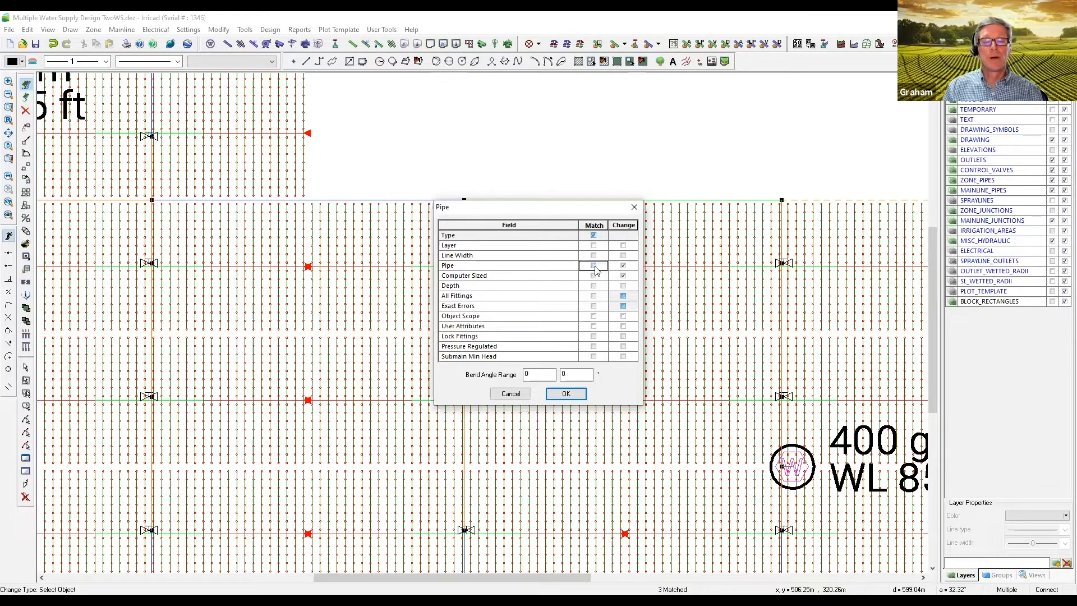
pyautogui.click(579, 394)
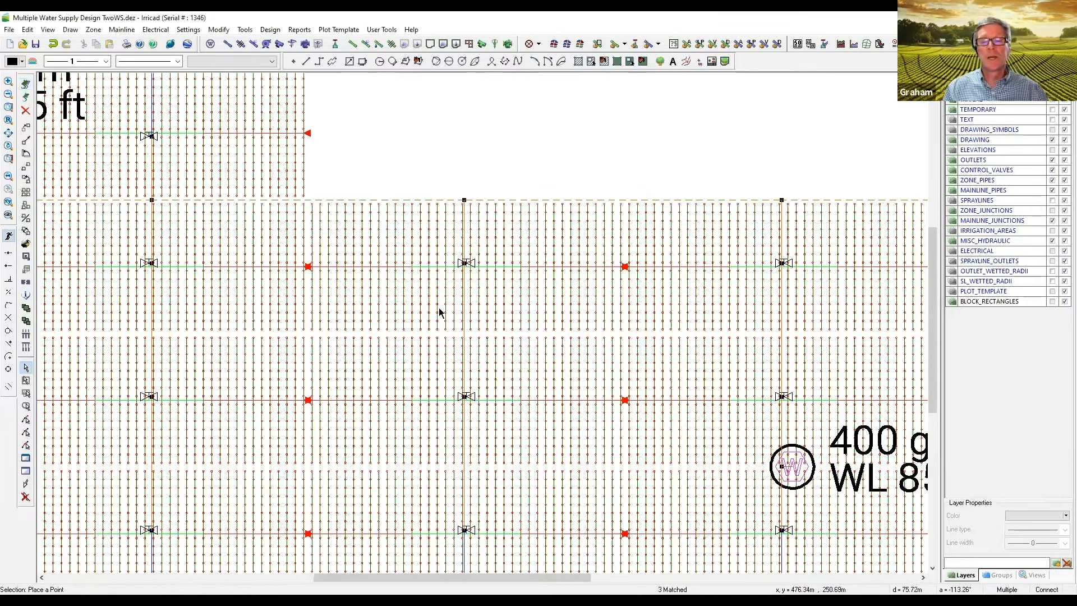
# - Set Supply no. 1 to calculate pressure with a fixed flow, using 700 US gpm for both design flow and max flow
pyautogui.scroll(-1, 213, 243)
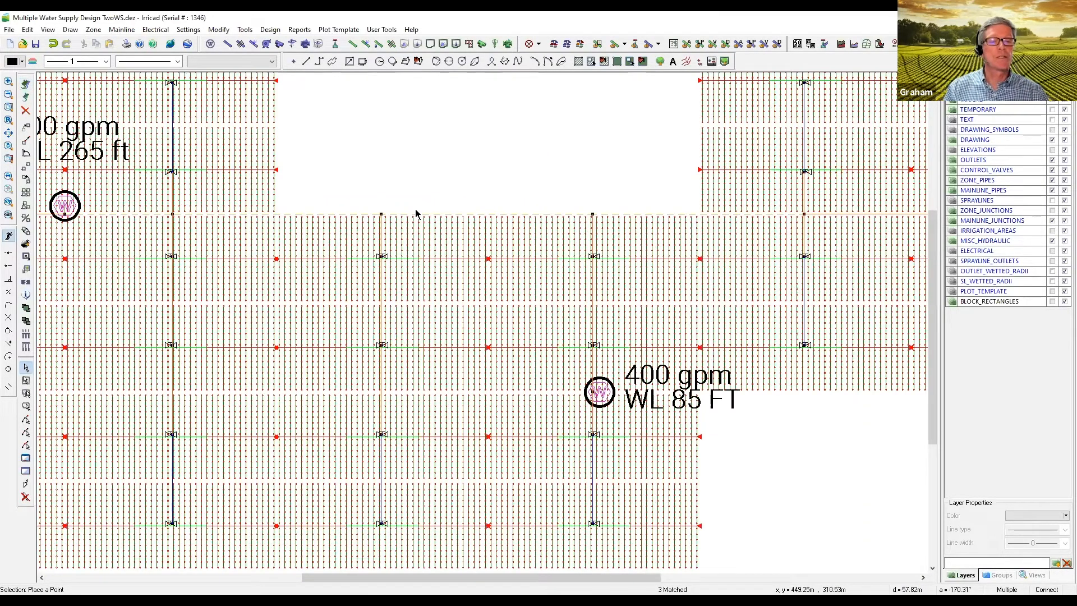
pyautogui.scroll(-1, 392, 178)
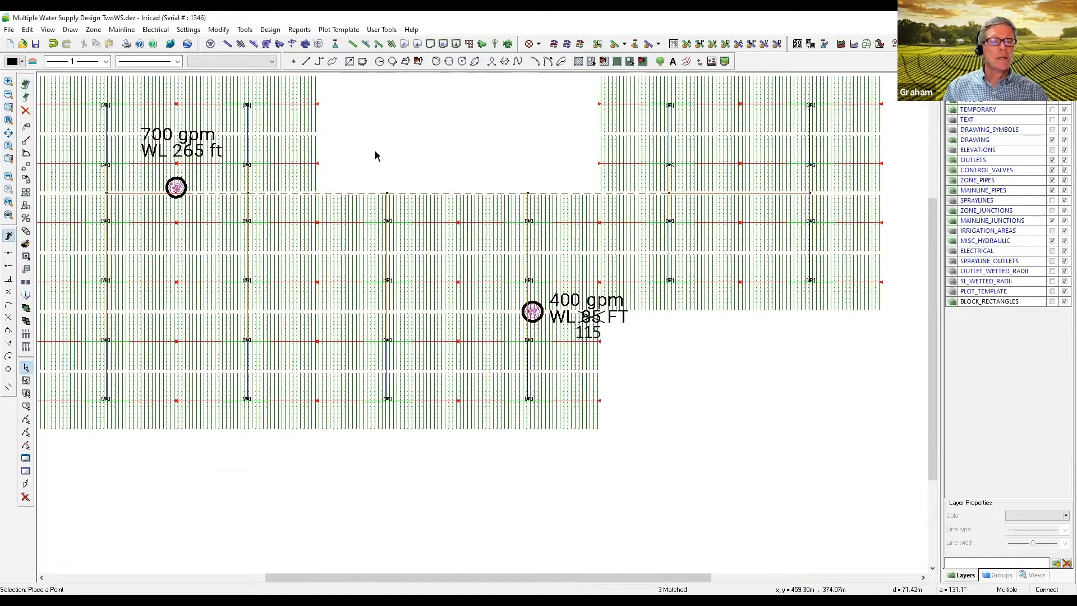
pyautogui.moveTo(432, 199)
pyautogui.mouseDown(button='middle')
pyautogui.moveTo(492, 244)
pyautogui.moveTo(508, 231)
pyautogui.moveTo(487, 214)
pyautogui.mouseUp(button='middle')
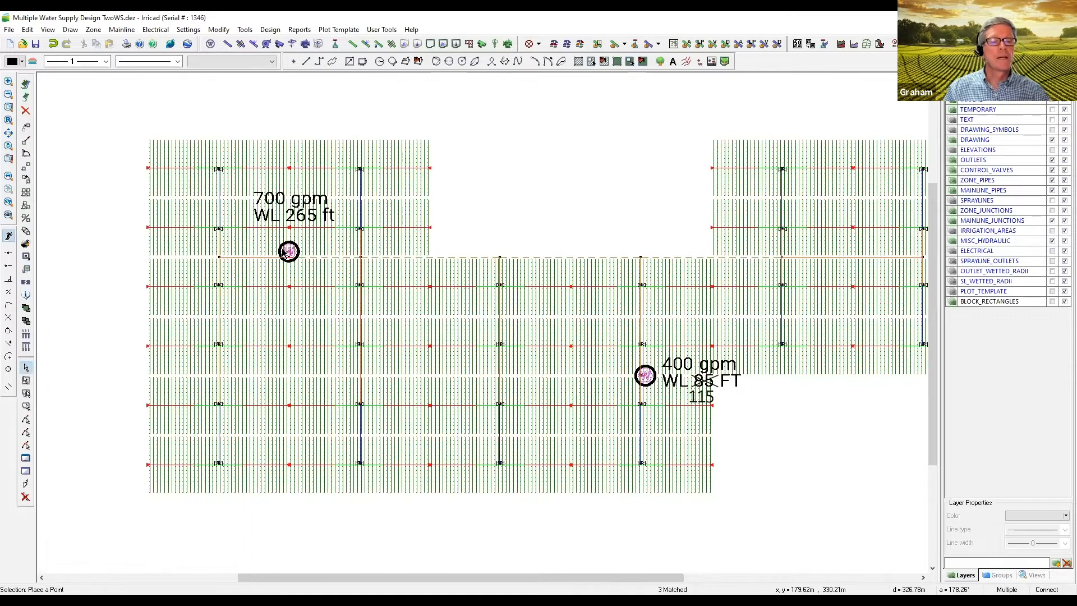
pyautogui.click(289, 252)
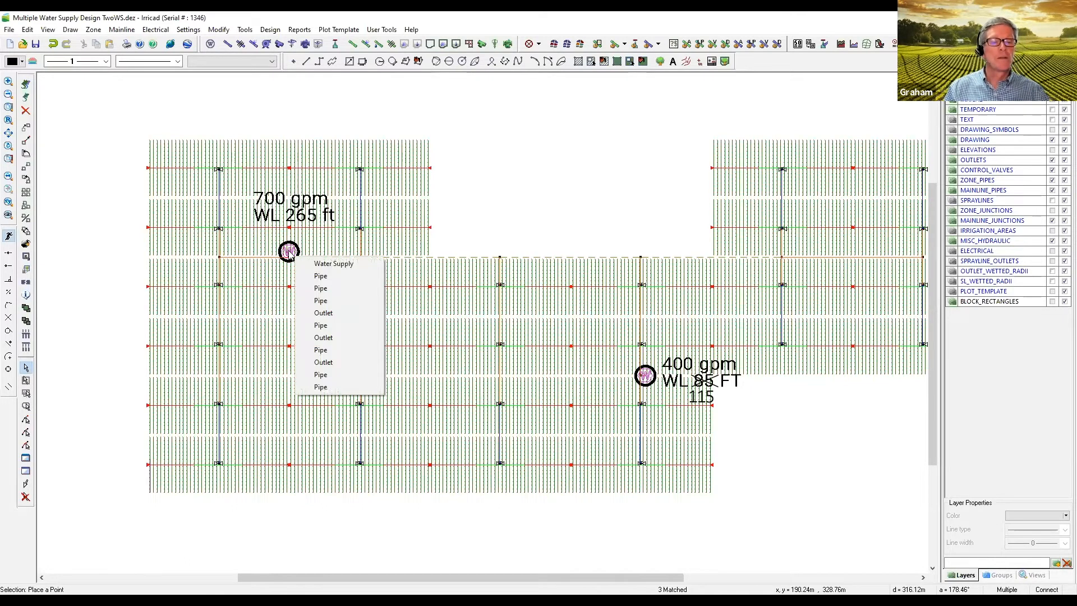
pyautogui.click(317, 264)
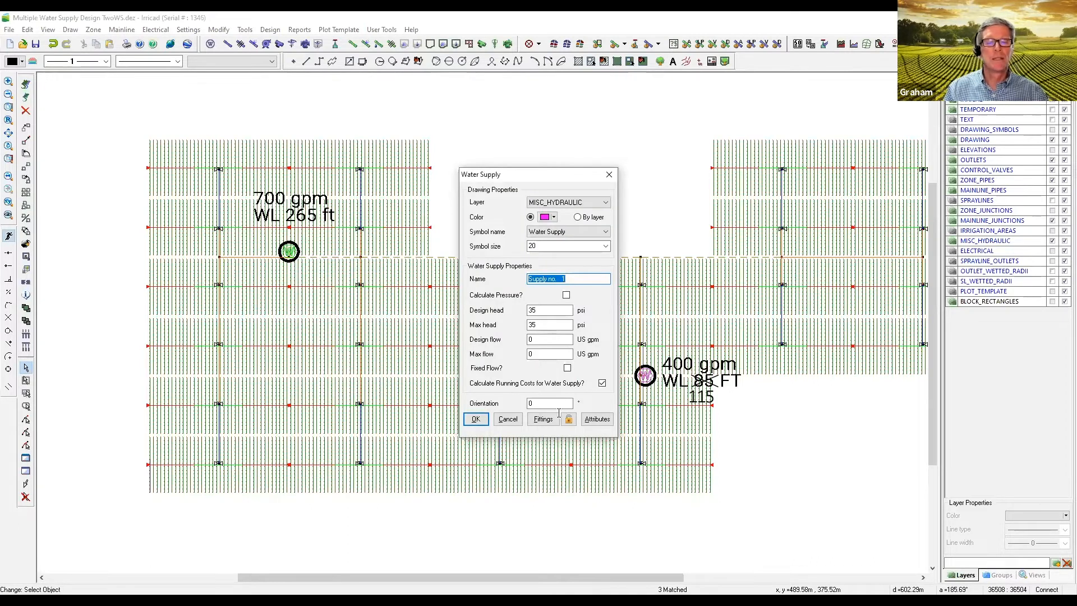
pyautogui.click(567, 368)
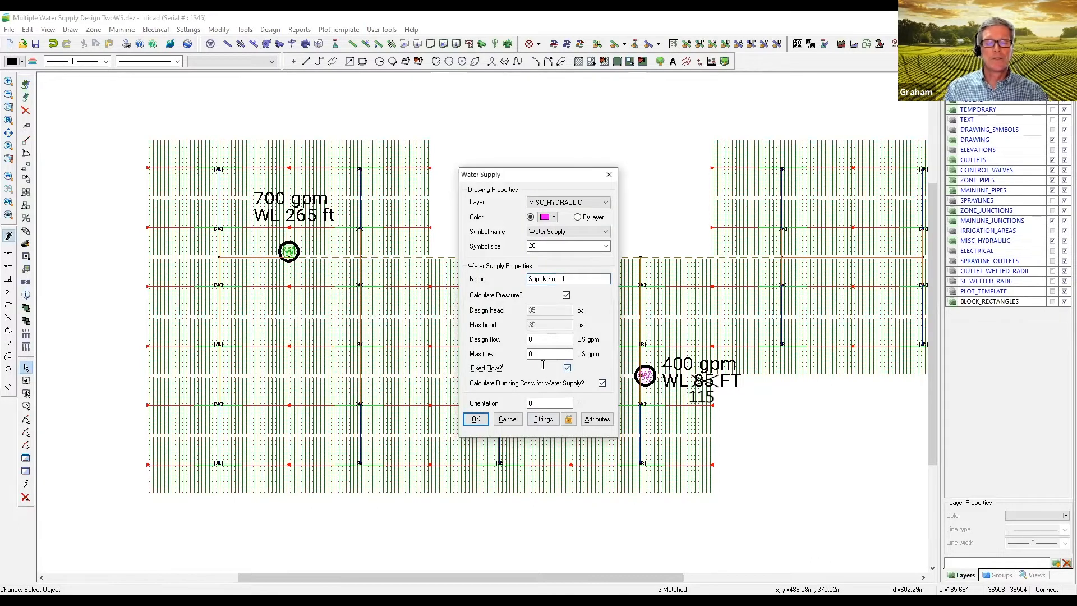
pyautogui.doubleClick(533, 340)
pyautogui.write('700')
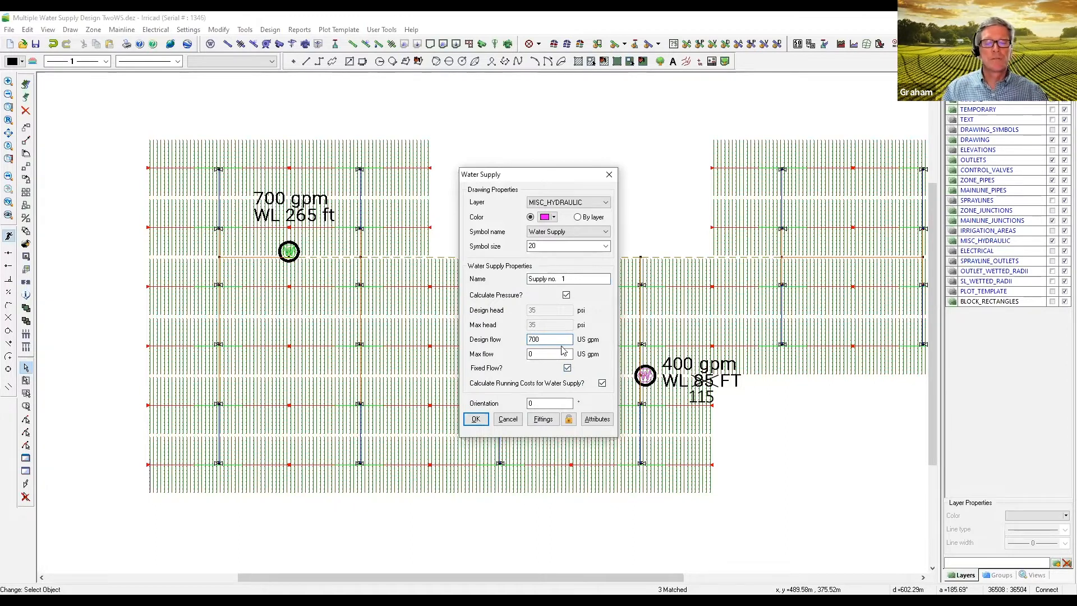
pyautogui.click(535, 354)
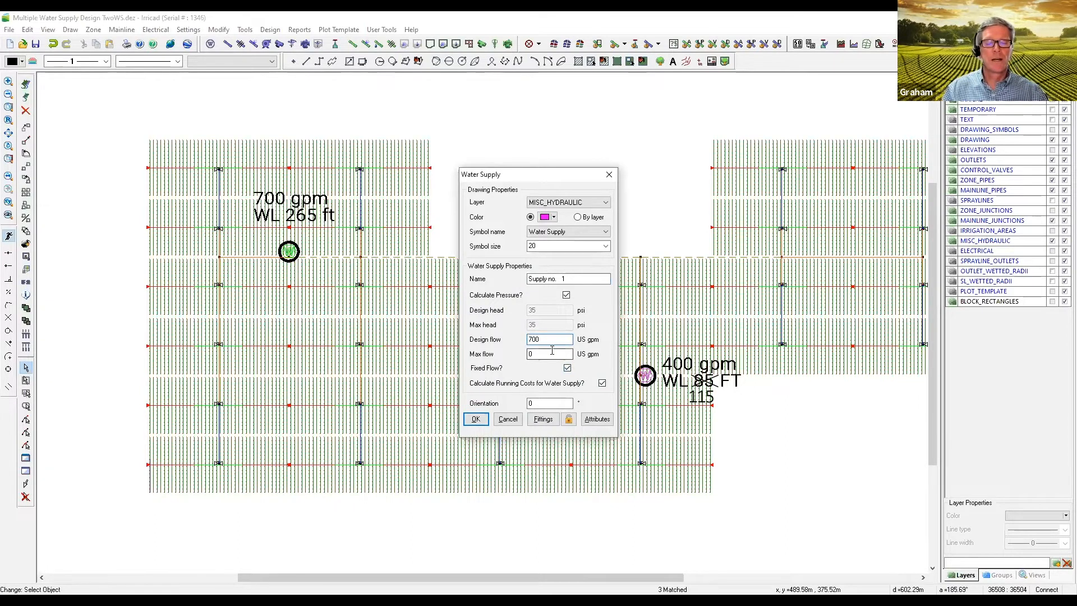
pyautogui.doubleClick(535, 354)
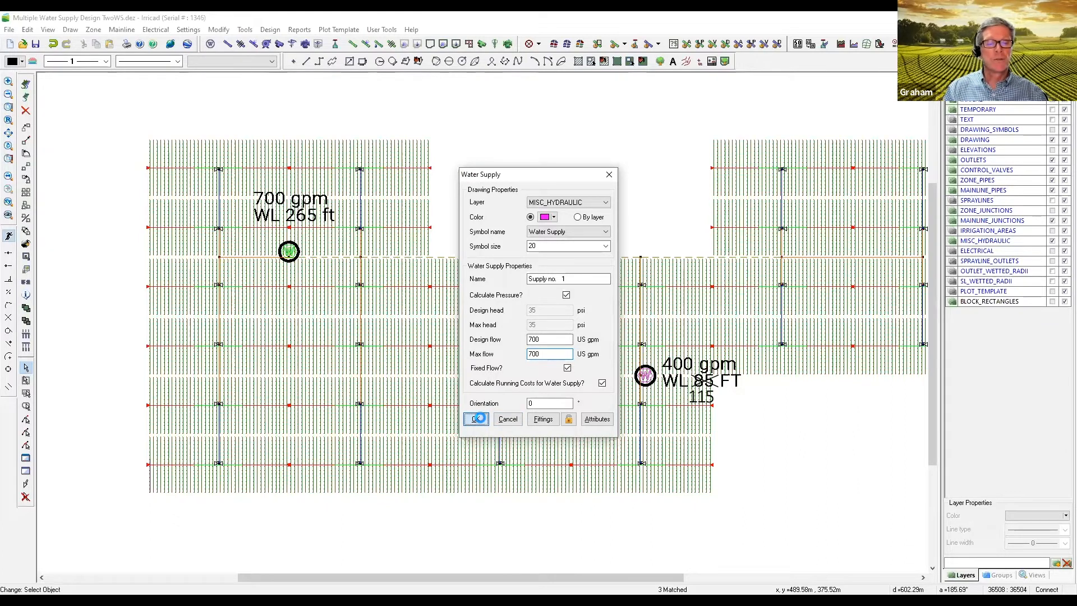
pyautogui.click(476, 419)
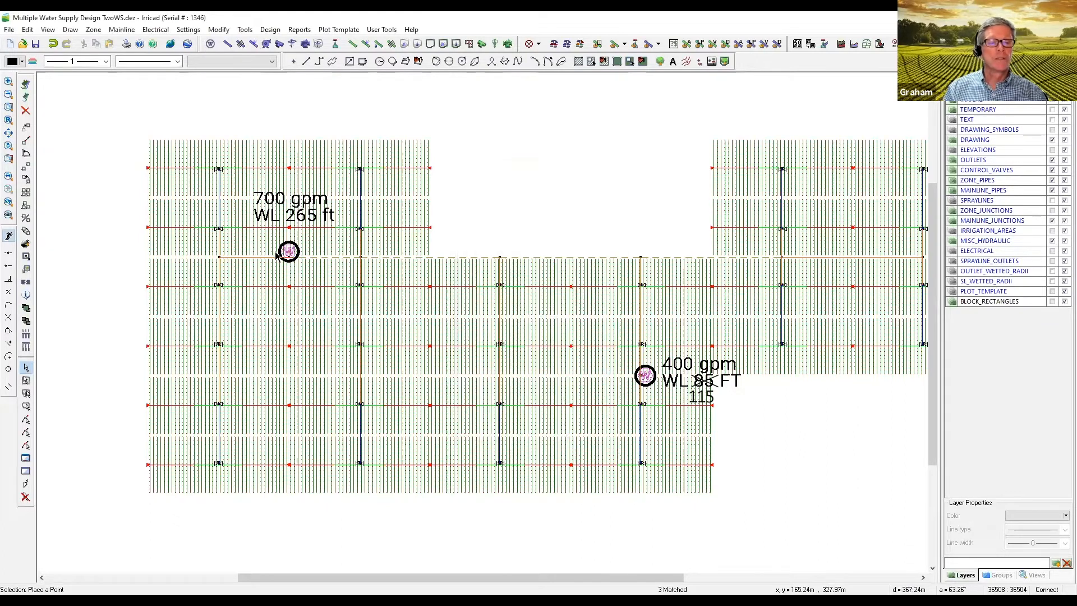
# - Analyze the mainline design with the changed pipe sizes and supply settings
pyautogui.click(270, 29)
pyautogui.moveTo(377, 210)
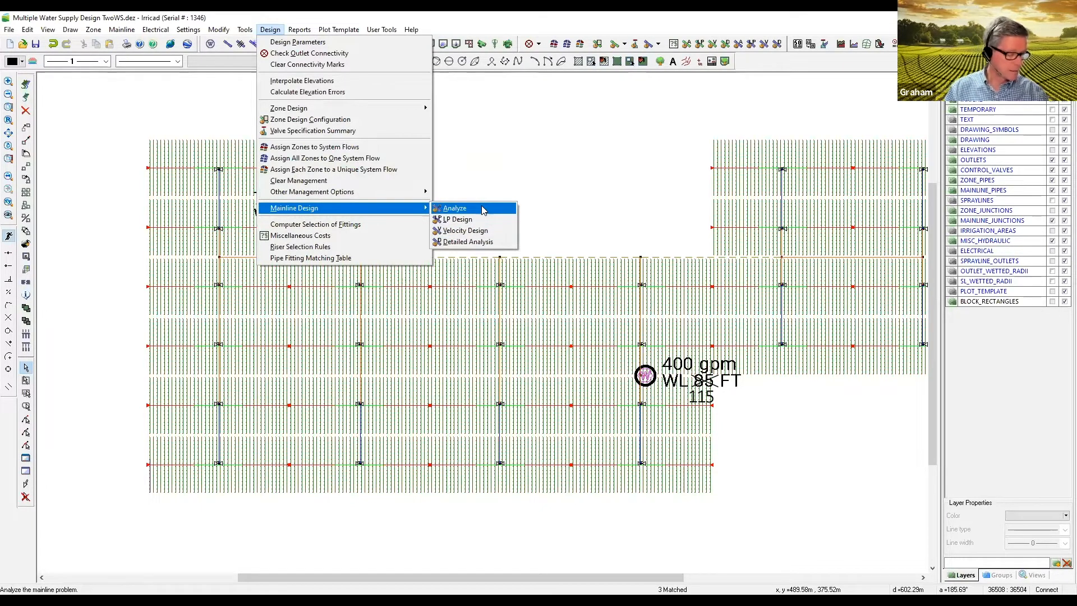
pyautogui.click(482, 209)
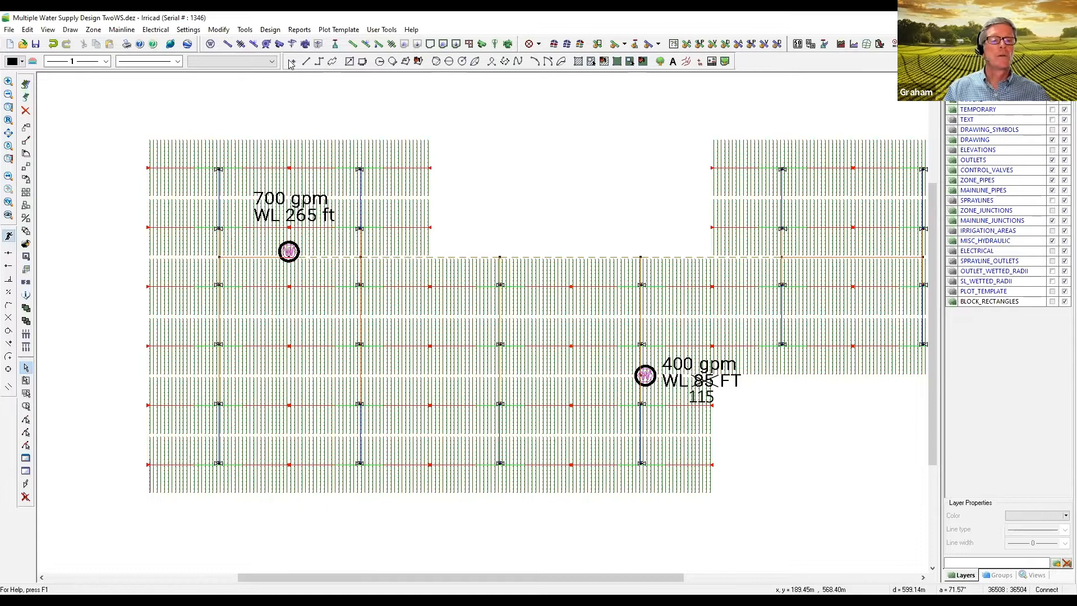
# - Open the System Duty Report and compare the duty pressures and flows of Supply no. 1 and Supply no. 2
pyautogui.click(298, 31)
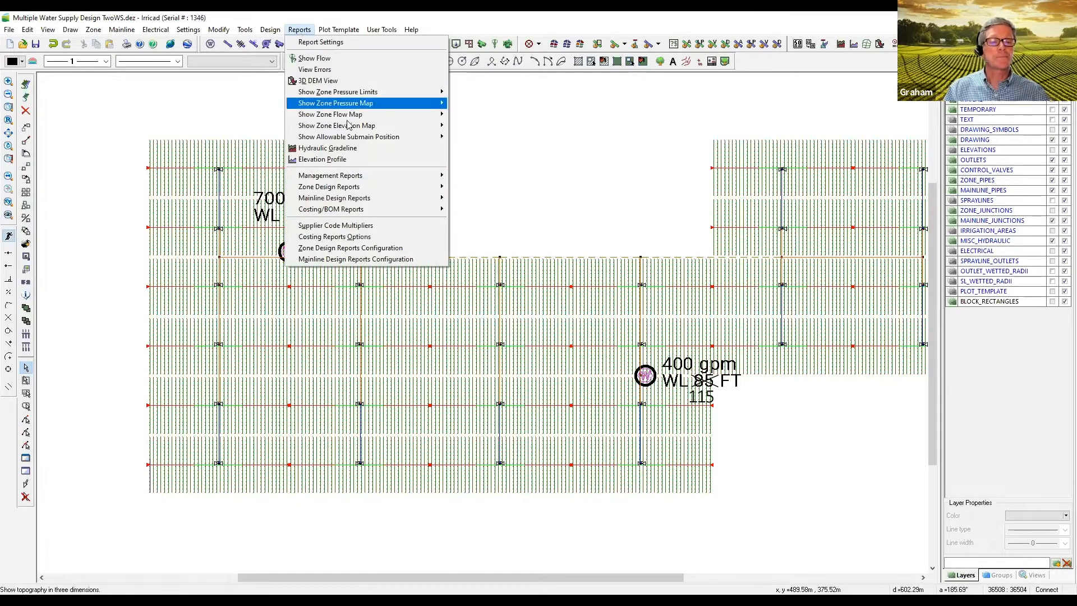
pyautogui.moveTo(406, 200)
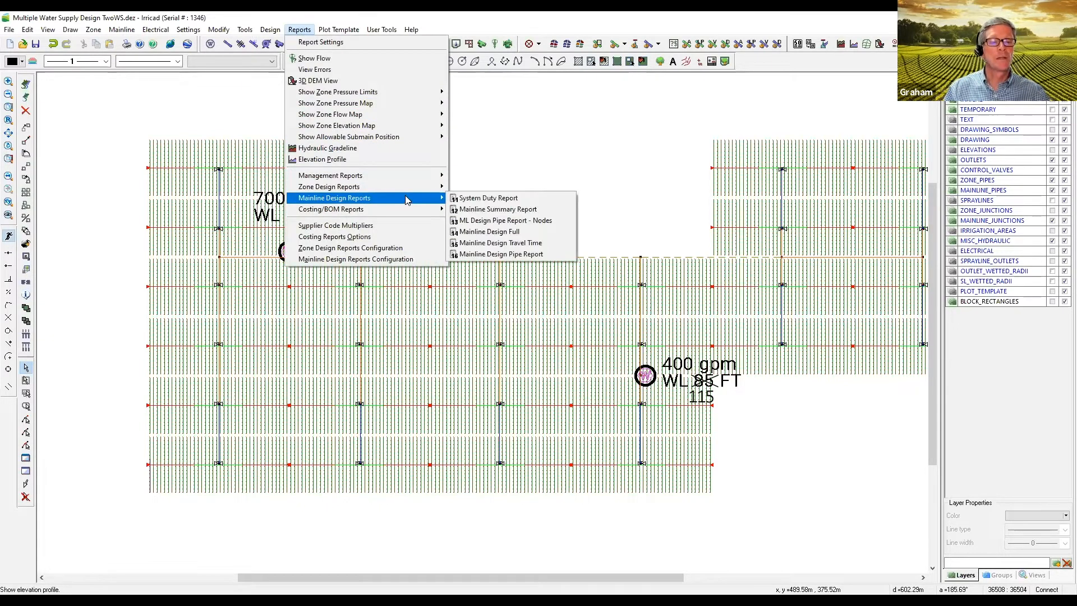
pyautogui.click(471, 199)
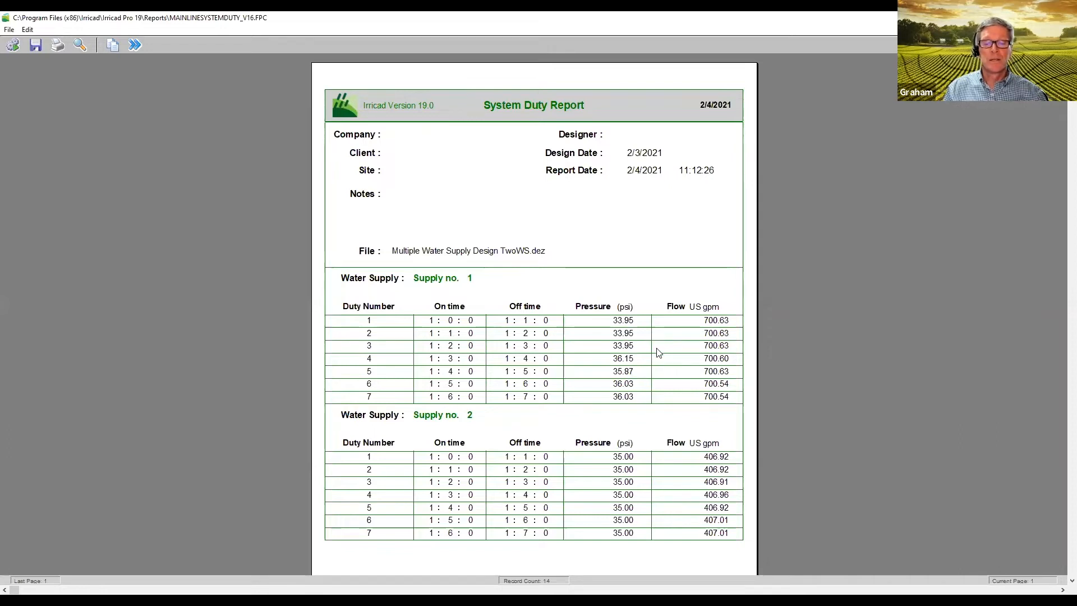
pyautogui.scroll(-1, 658, 350)
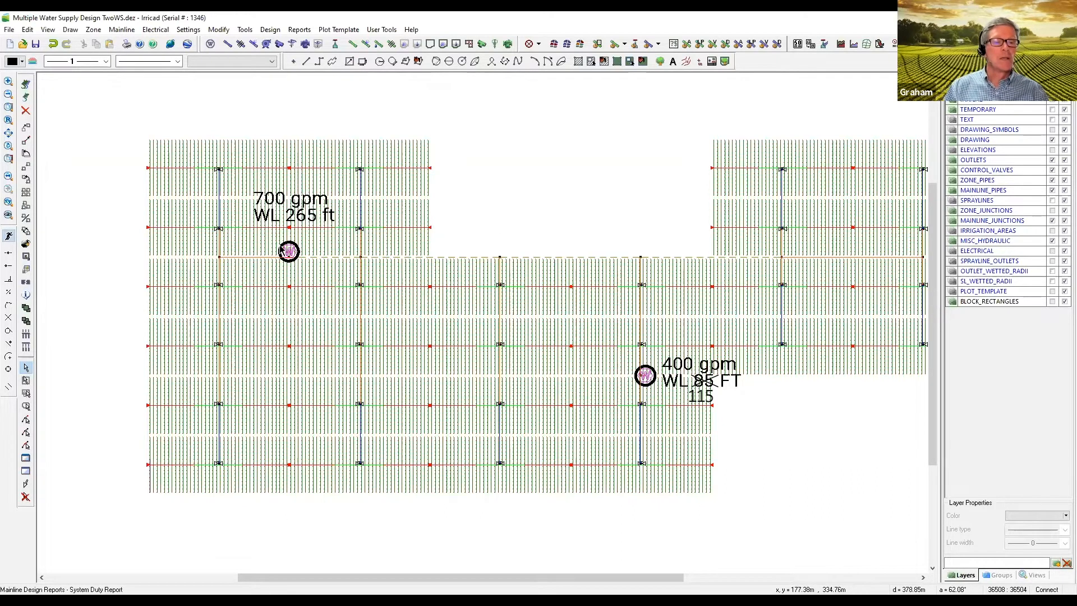
# - Place a 700 USgpm @ 150 psi pump on the short pipe between Supply no. 1 and its mainline junction
pyautogui.scroll(1, 290, 247)
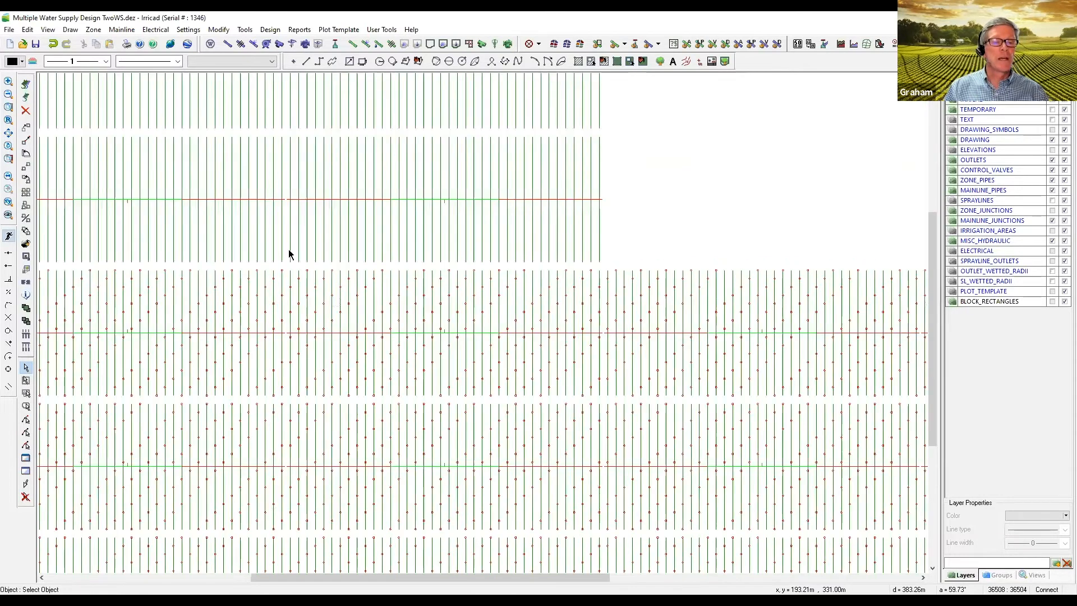
pyautogui.scroll(3, 290, 247)
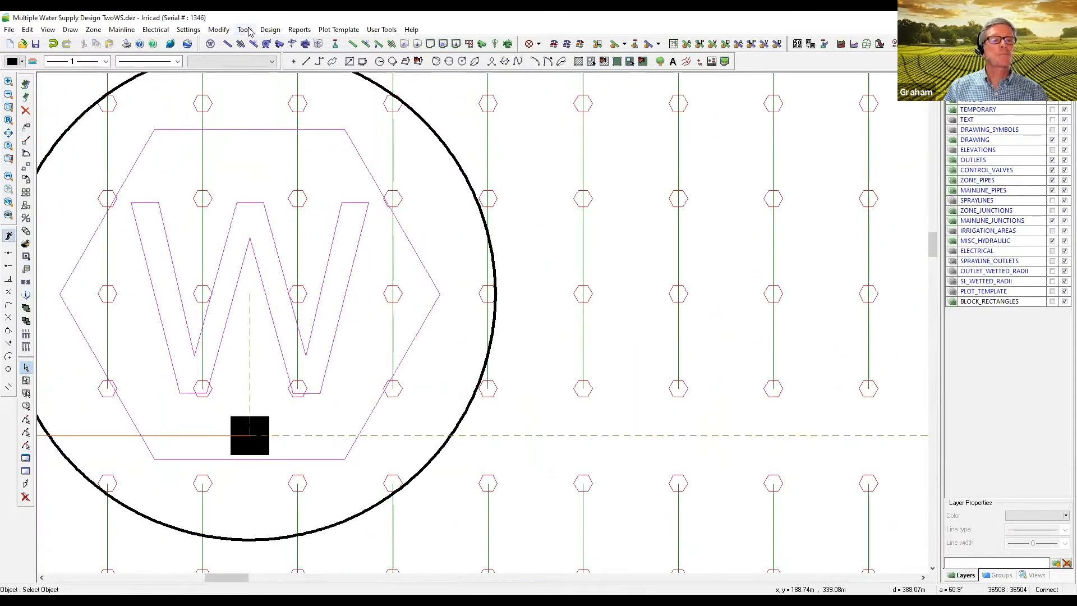
pyautogui.click(129, 31)
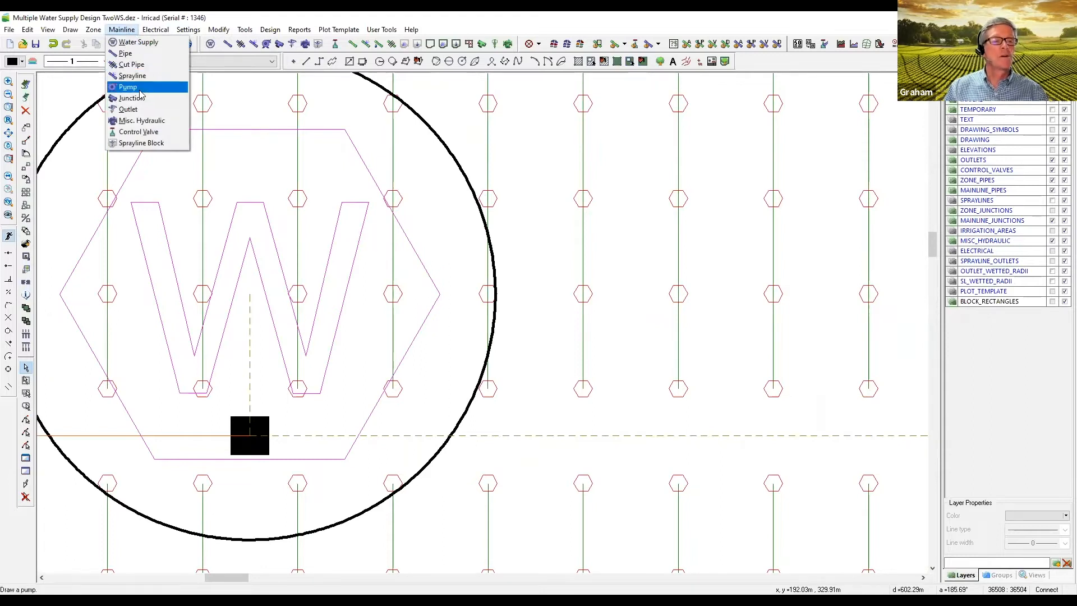
pyautogui.click(139, 90)
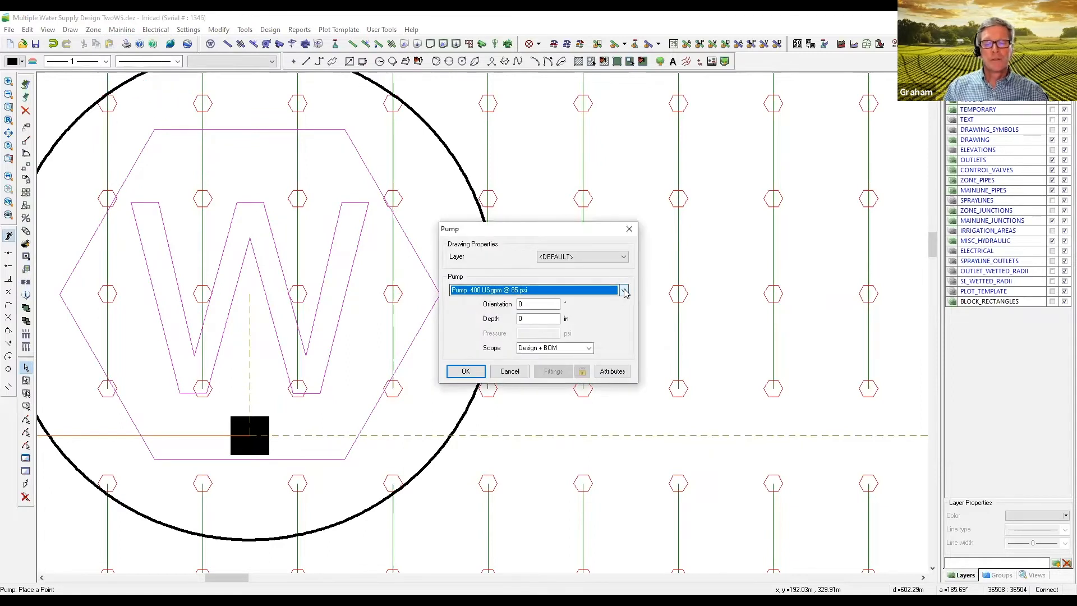
pyautogui.click(624, 289)
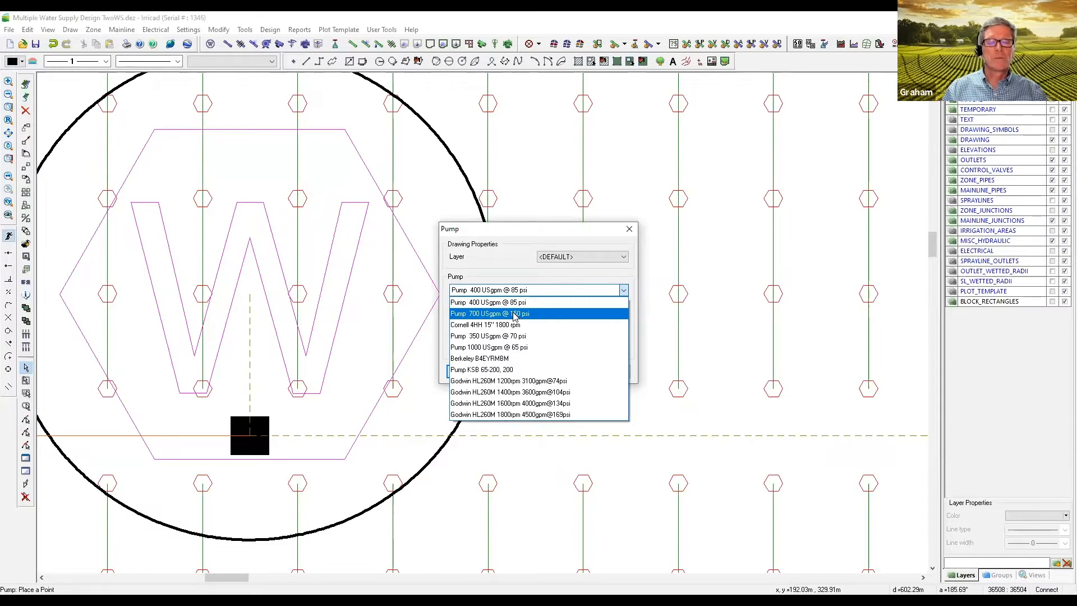
pyautogui.click(514, 314)
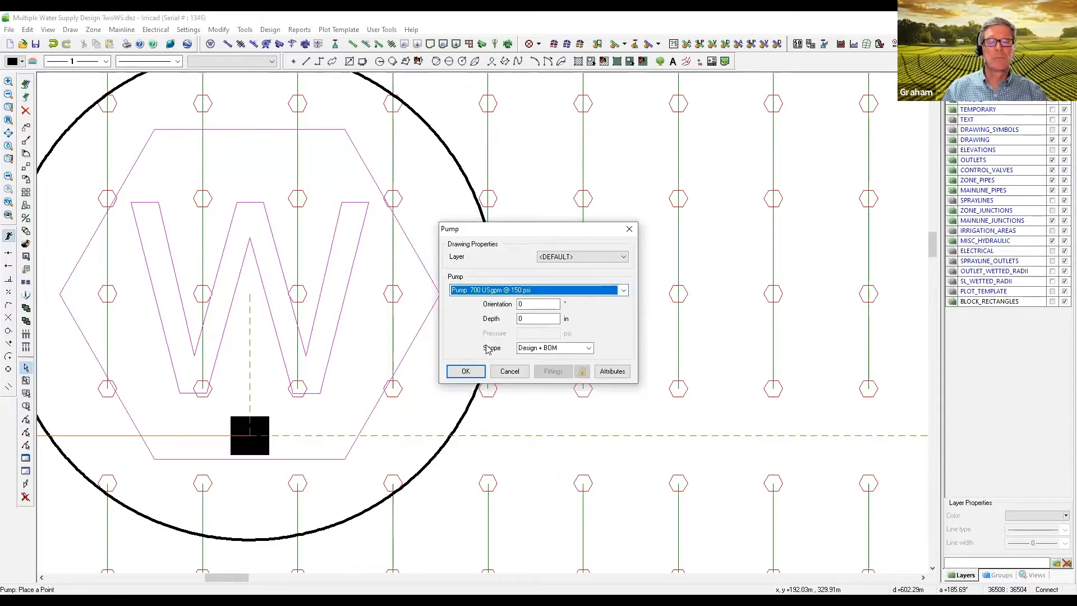
pyautogui.click(464, 373)
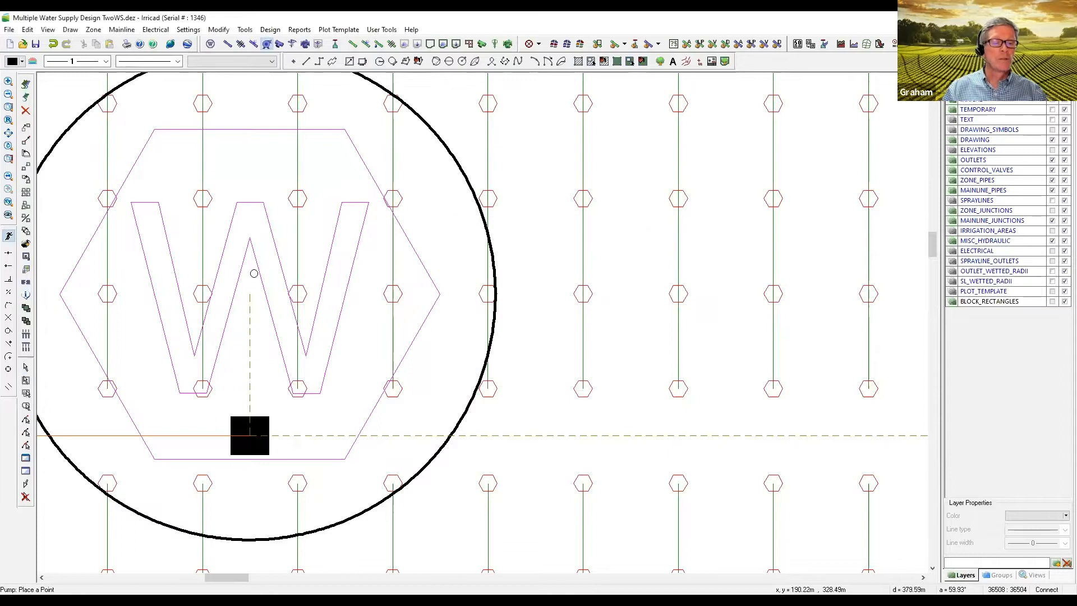
pyautogui.click(249, 348)
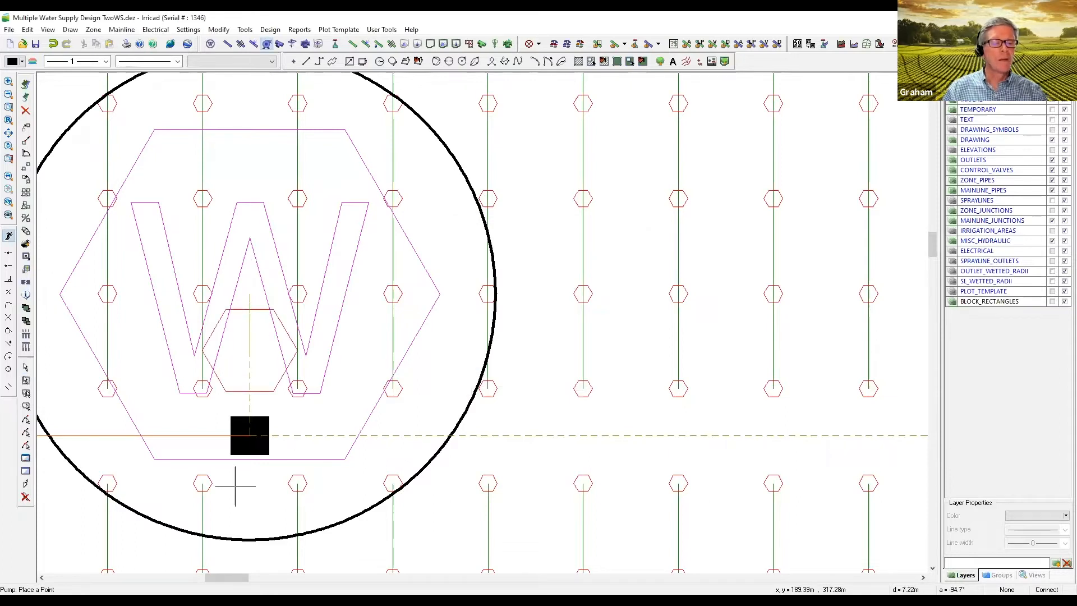
pyautogui.click(26, 366)
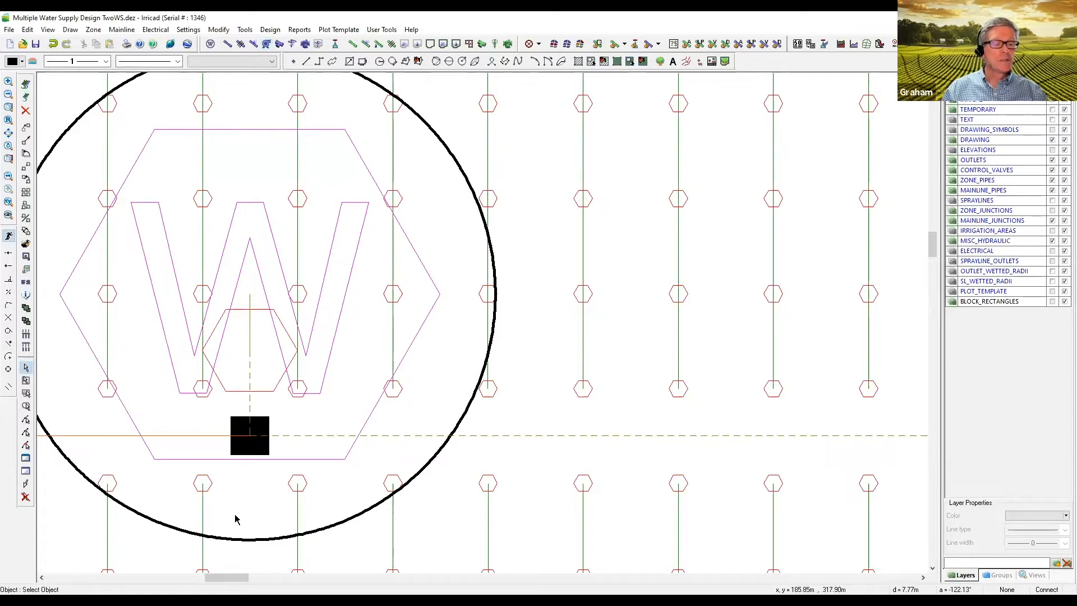
# - Turn off the fixed flow and calculated pressure options for Supply no. 1
pyautogui.click(352, 279)
pyautogui.click(404, 287)
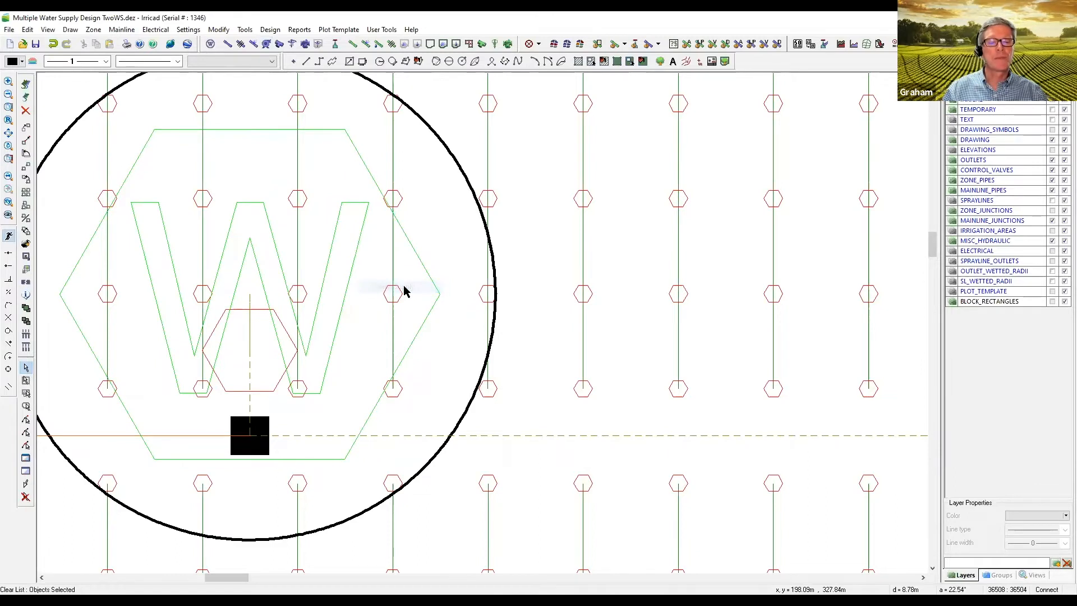
pyautogui.click(567, 368)
pyautogui.click(567, 369)
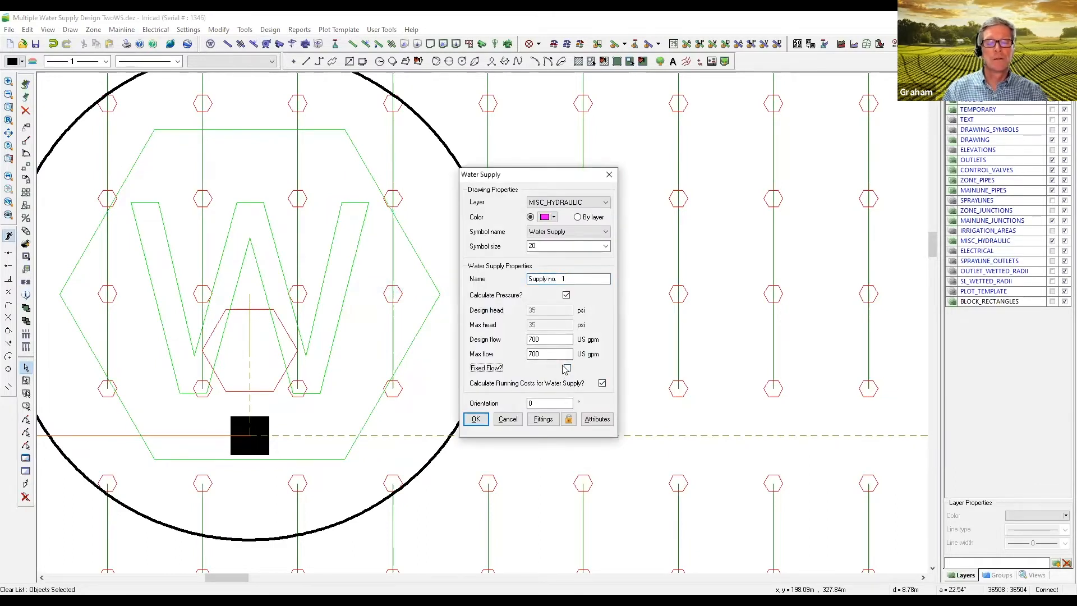
pyautogui.click(566, 295)
# - Set the design head and max head of Supply no. 1 to -115 psi
pyautogui.moveTo(554, 308); pyautogui.dragTo(504, 311)
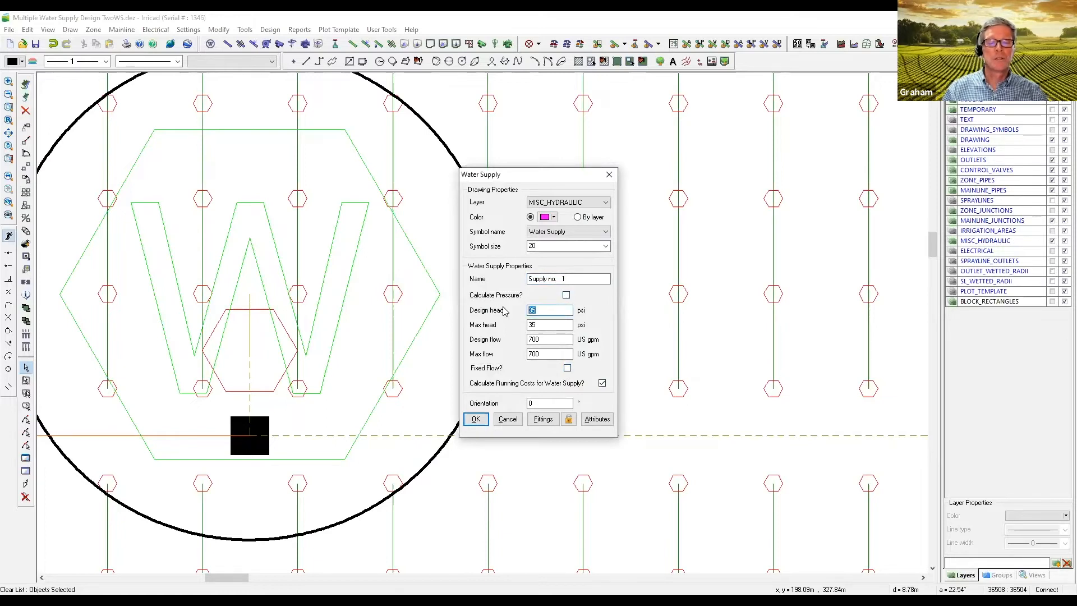
pyautogui.write('-115')
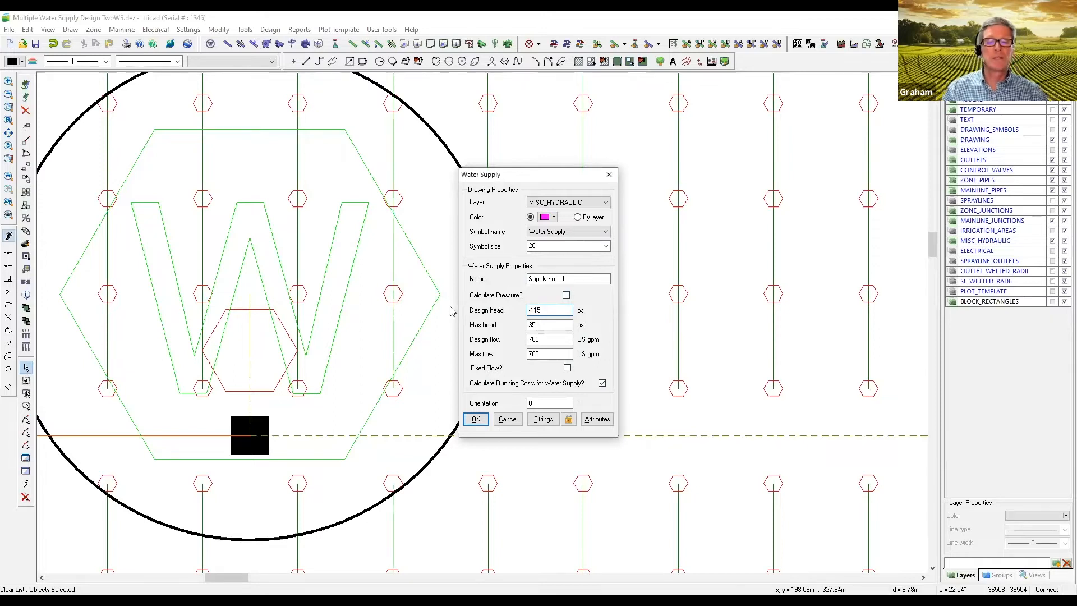
pyautogui.doubleClick(554, 324)
pyautogui.write('-155')
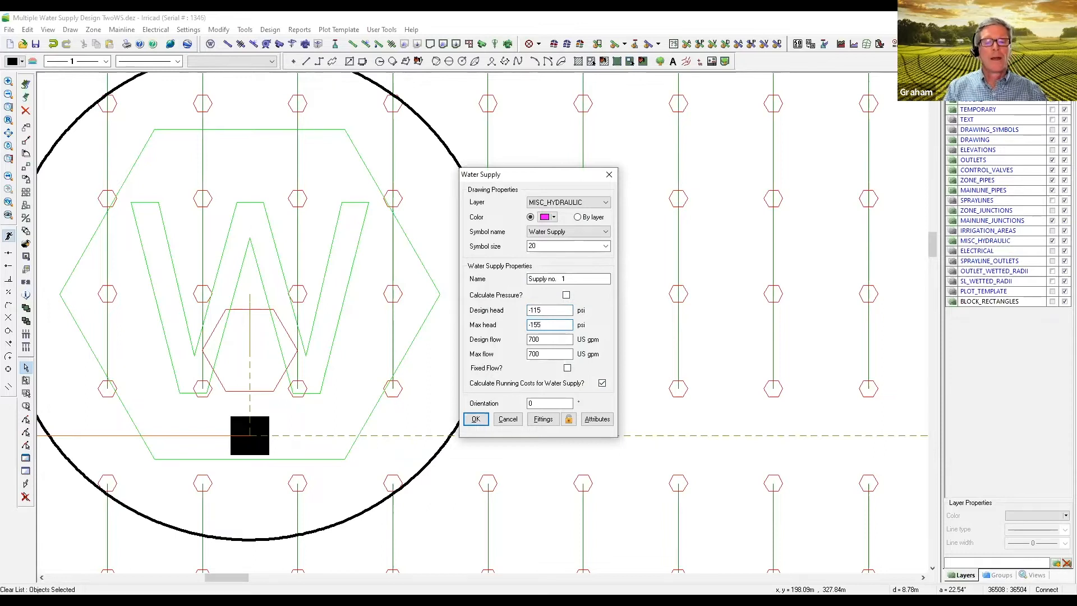
pyautogui.press('BackSpace')
pyautogui.press('BackSpace')
pyautogui.write('15')
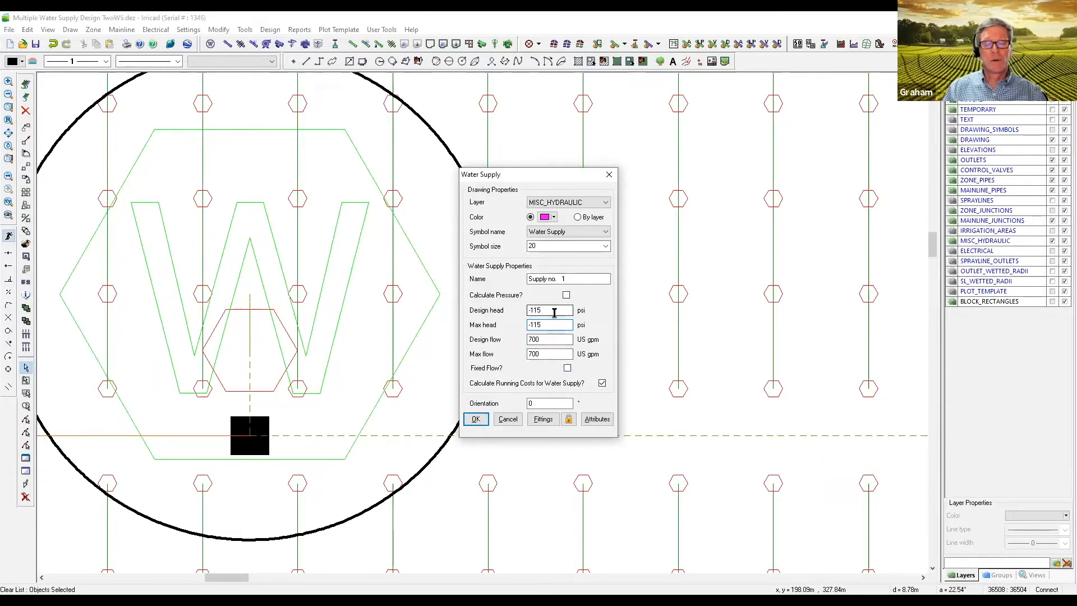
pyautogui.click(477, 420)
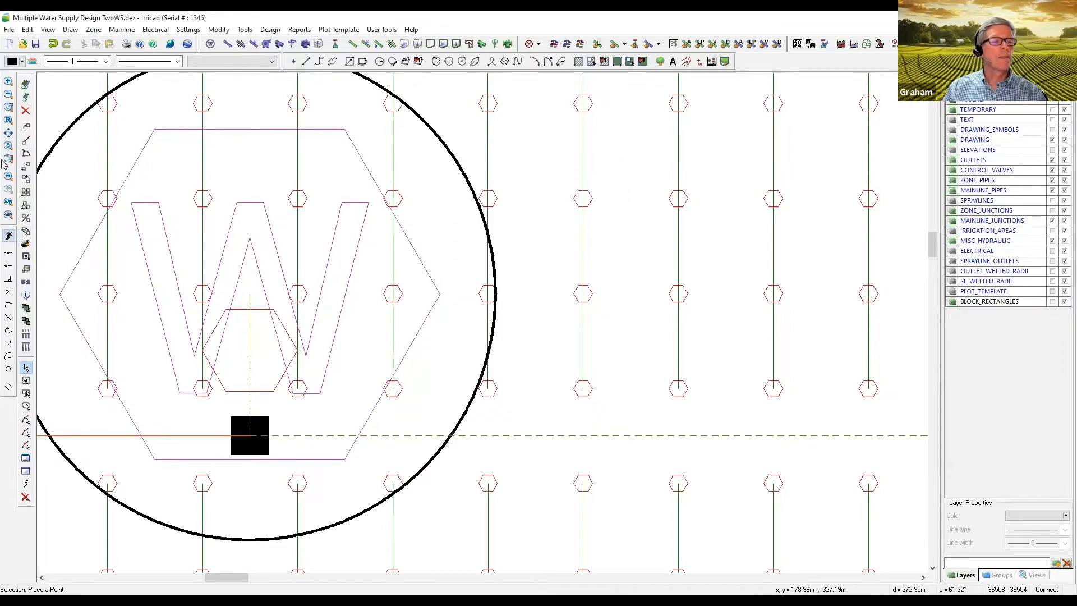
# - Place a 400 USgpm @ 85 psi pump on the short pipe between Supply no. 2 and the mainline
pyautogui.click(8, 133)
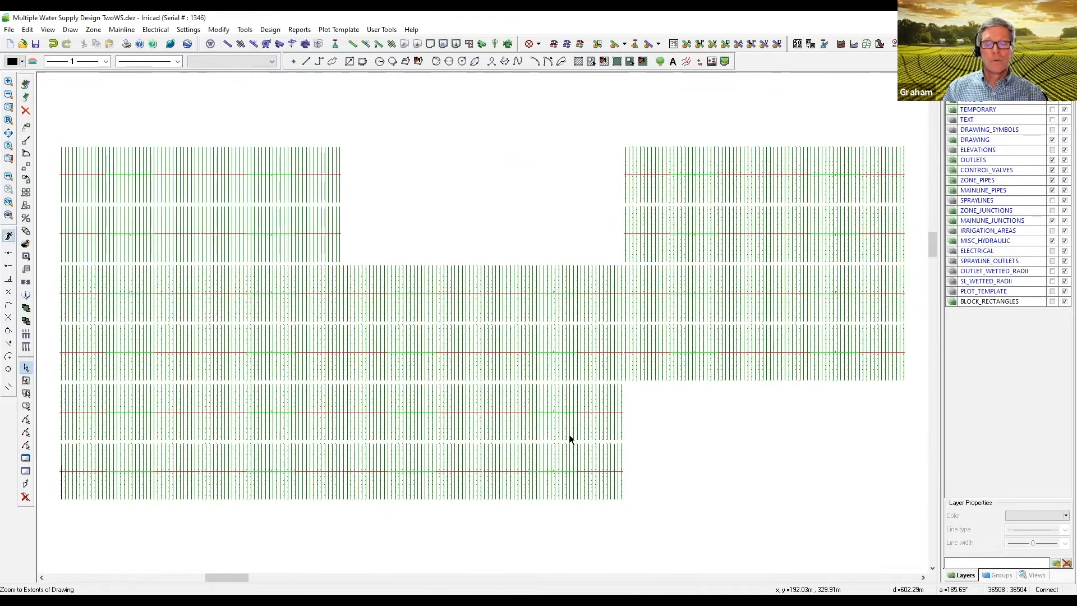
pyautogui.scroll(1, 559, 387)
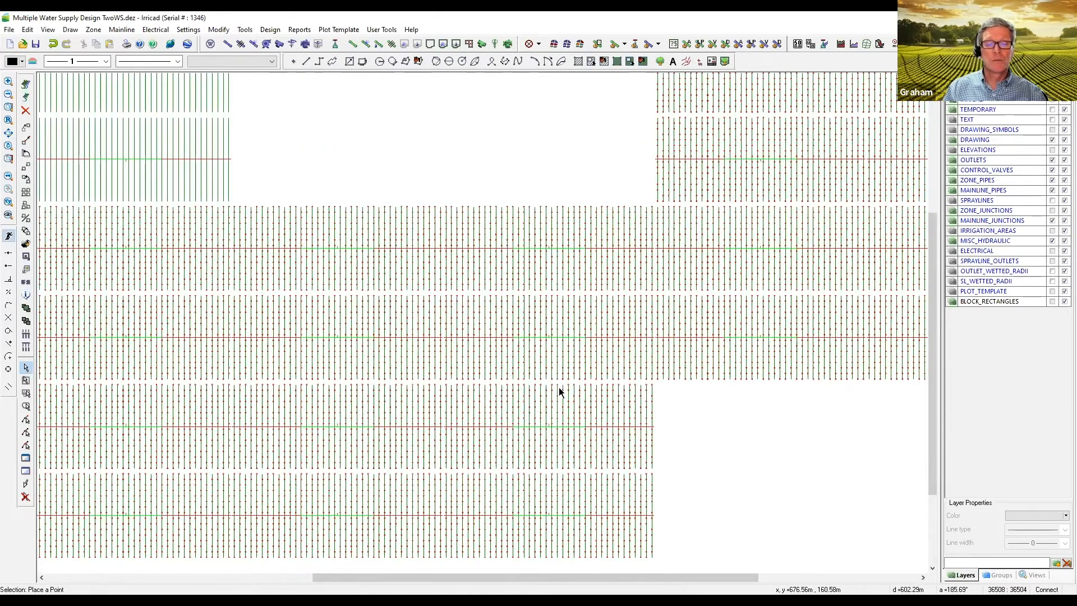
pyautogui.scroll(3, 559, 386)
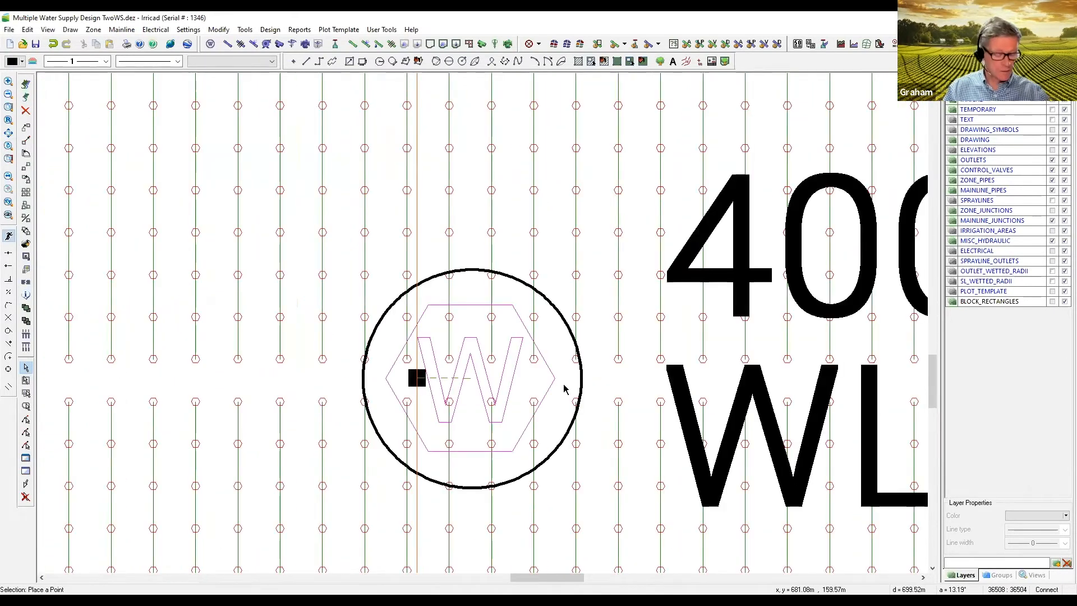
pyautogui.scroll(1, 433, 379)
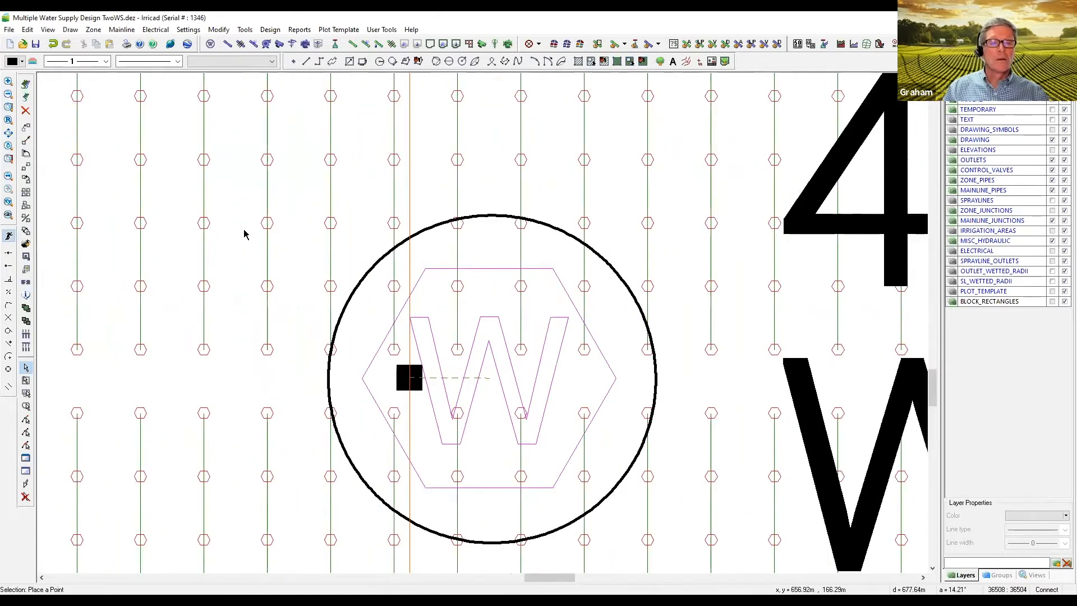
pyautogui.click(118, 31)
pyautogui.click(128, 87)
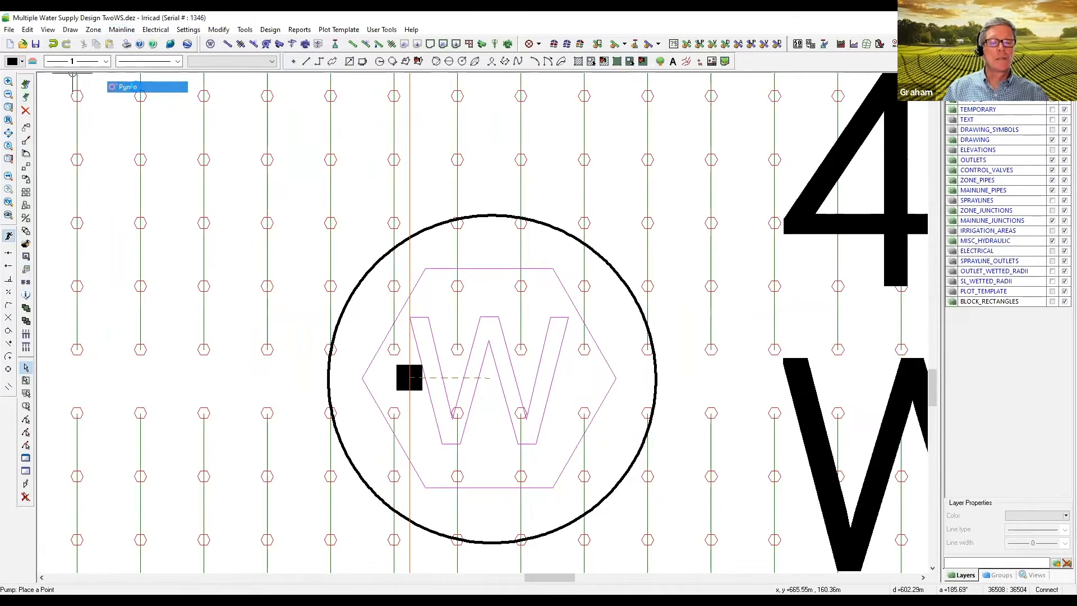
pyautogui.click(622, 291)
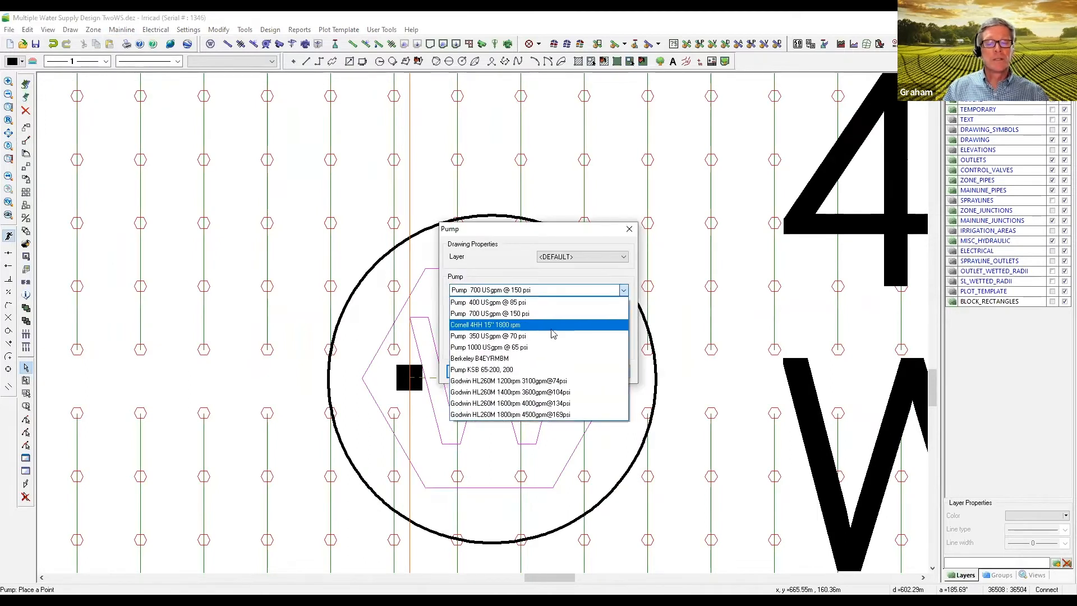
pyautogui.click(527, 302)
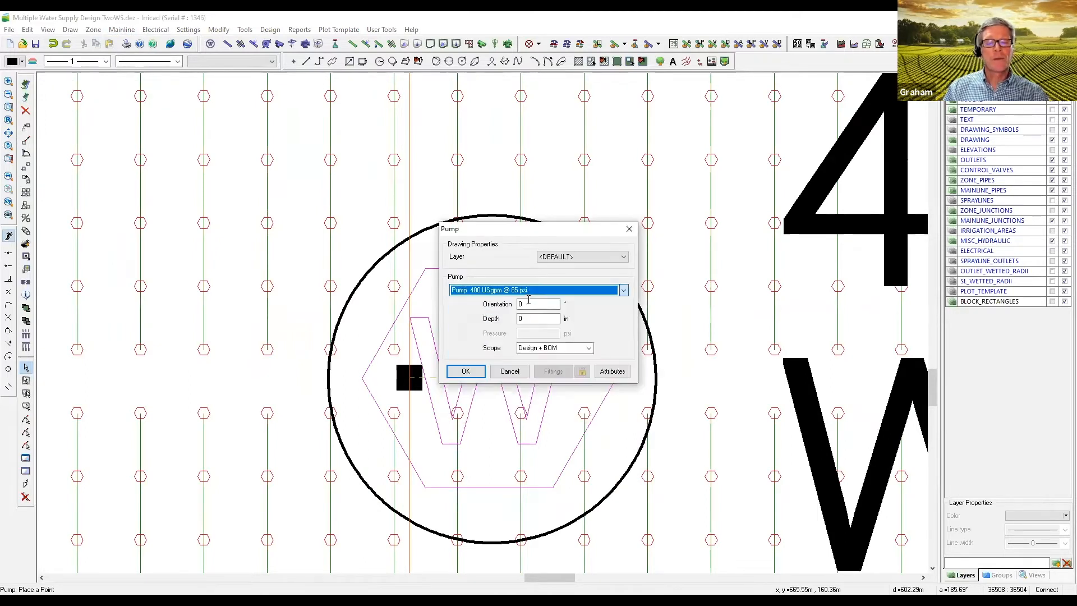
pyautogui.click(466, 371)
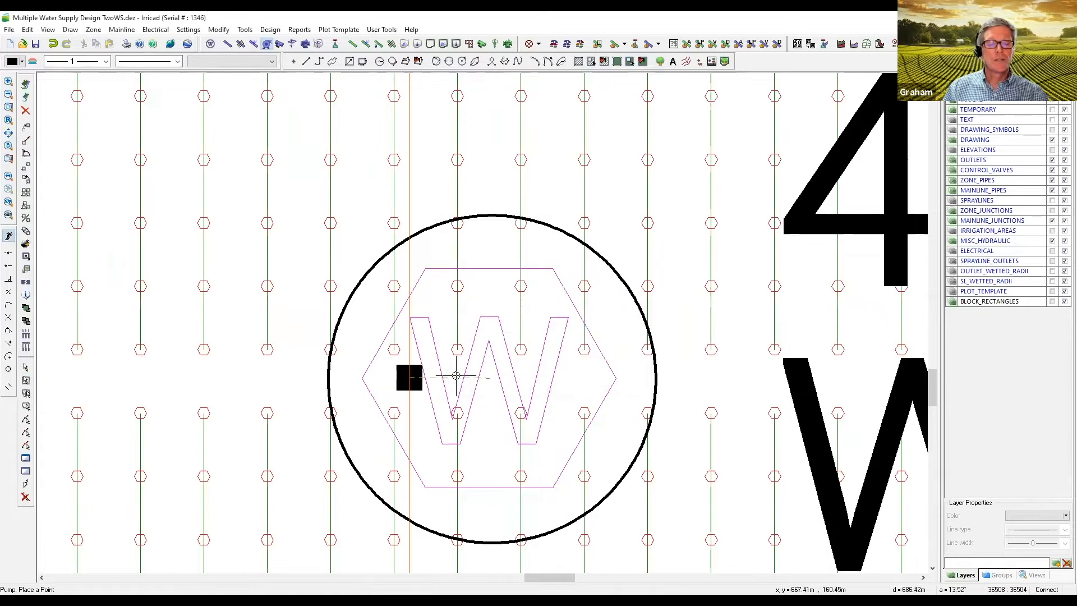
pyautogui.click(456, 377)
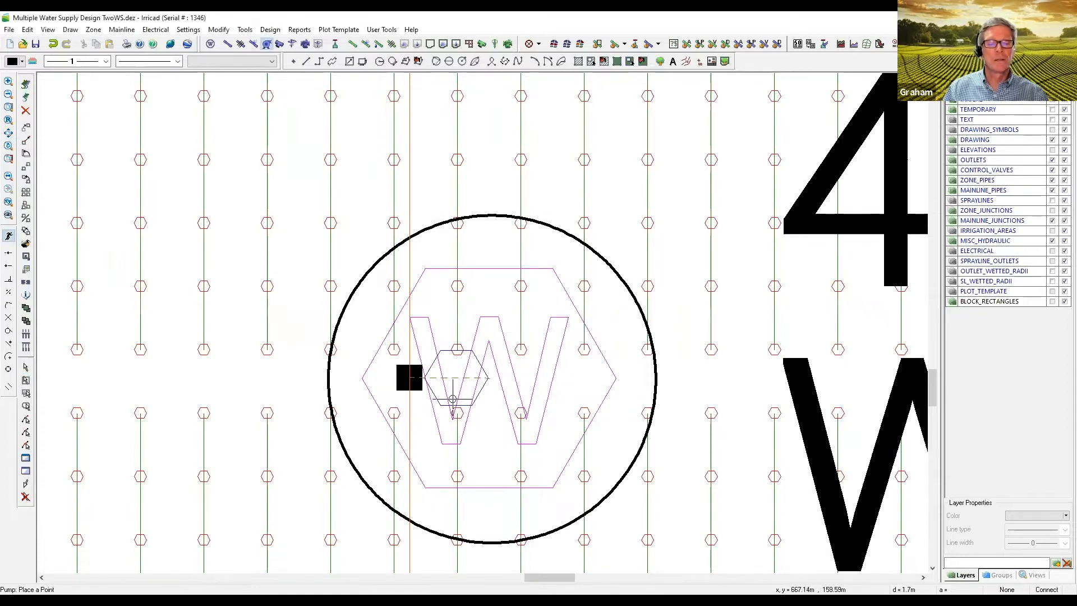
pyautogui.click(26, 369)
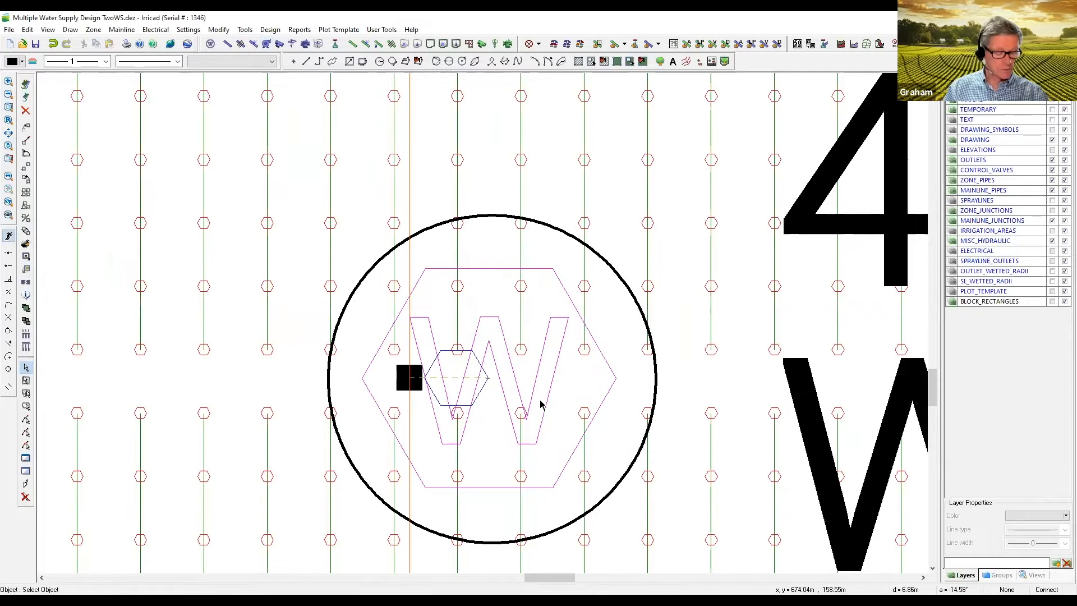
# - Set the design head and max head of Supply no. 2 to -50 psi
pyautogui.click(563, 345)
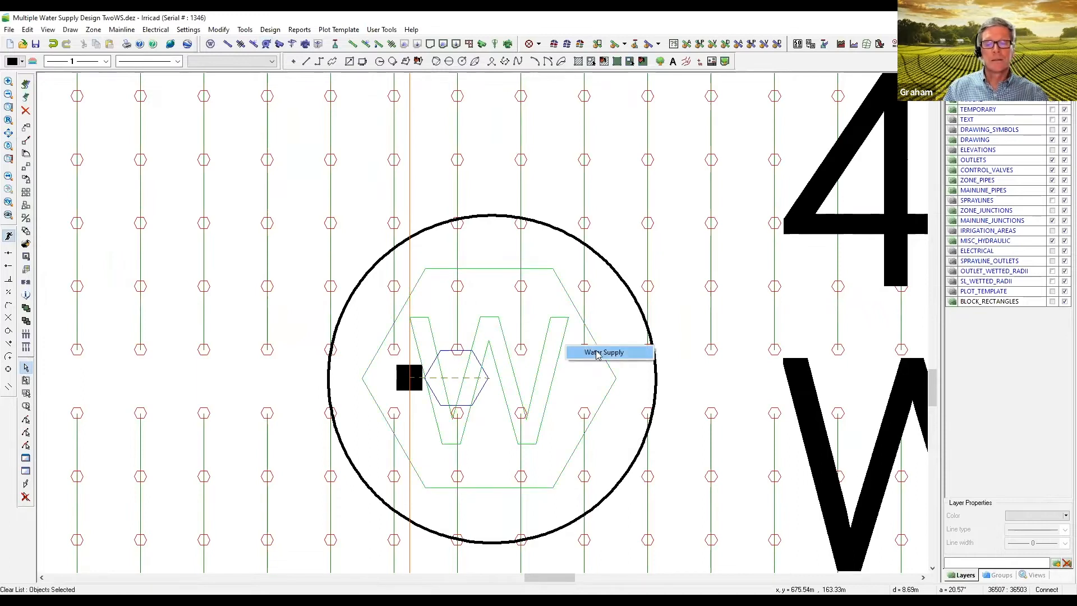
pyautogui.doubleClick(520, 342)
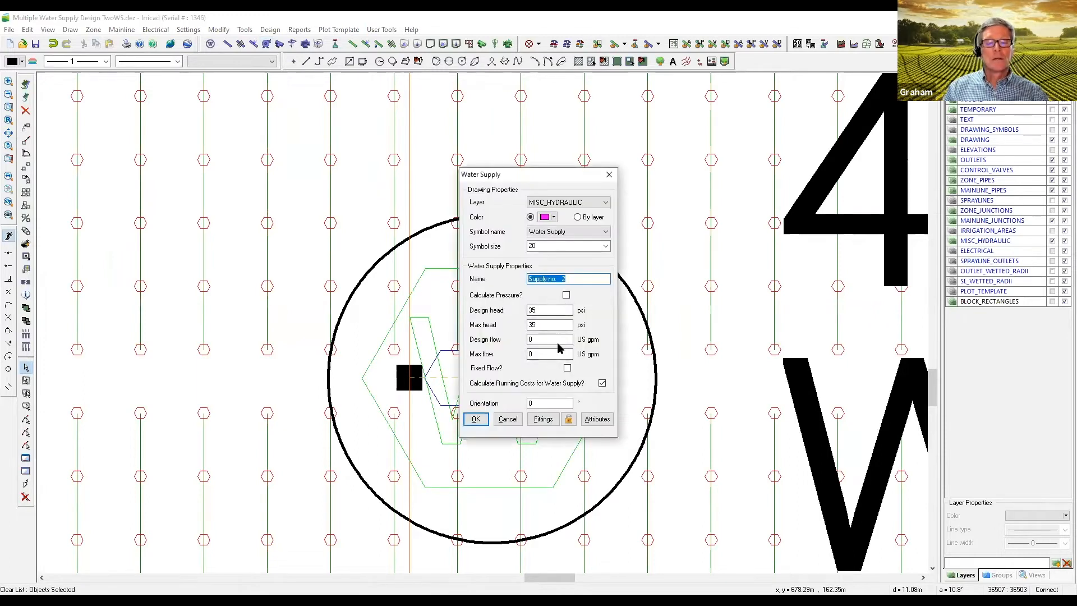
pyautogui.doubleClick(546, 310)
pyautogui.write('-50')
pyautogui.doubleClick(530, 325)
pyautogui.write('-8')
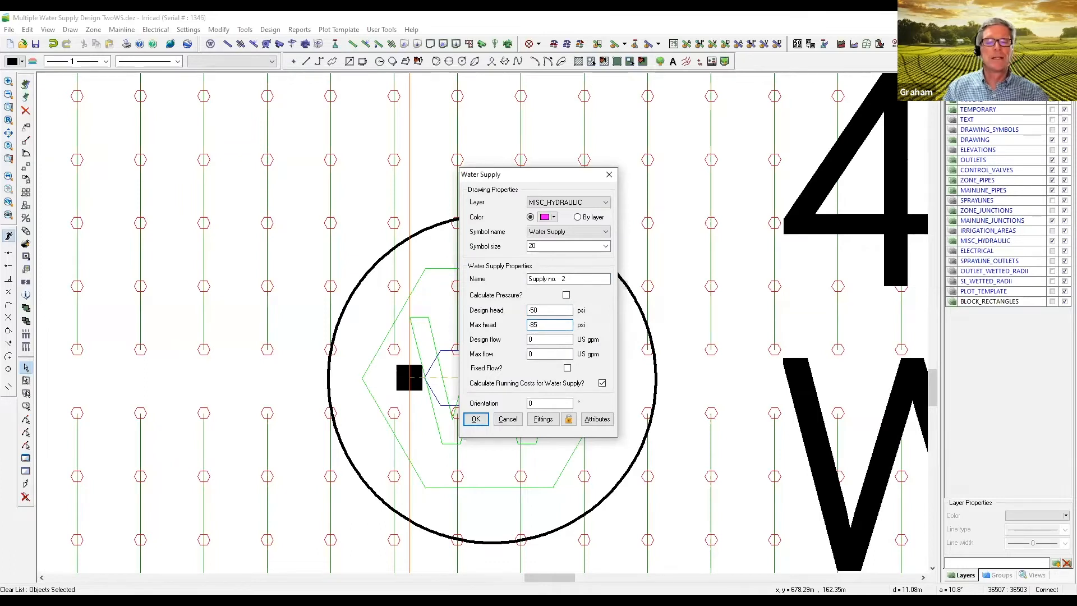
pyautogui.moveTo(544, 329); pyautogui.dragTo(514, 330)
pyautogui.write('-50')
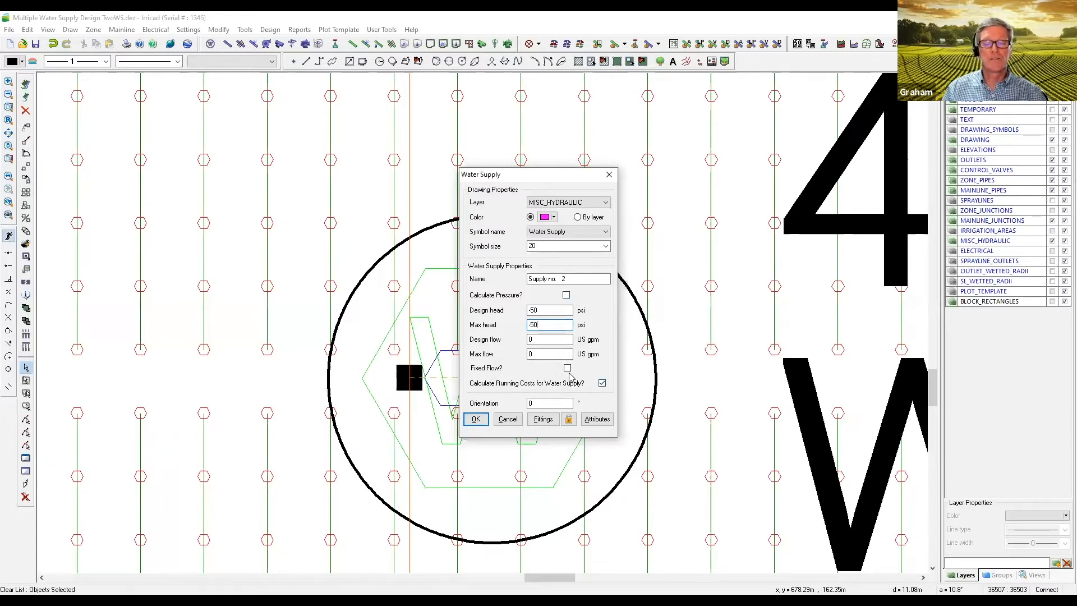
pyautogui.click(480, 424)
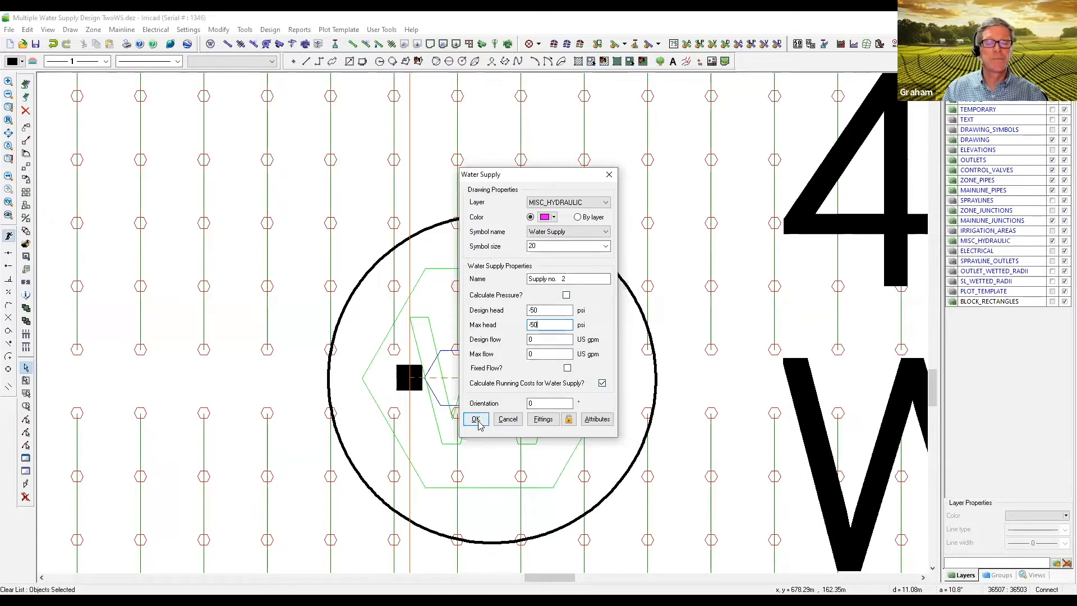
pyautogui.click(477, 421)
# - Run the mainline Analyze design for all system flows and acknowledge its warnings
pyautogui.scroll(-4, 372, 372)
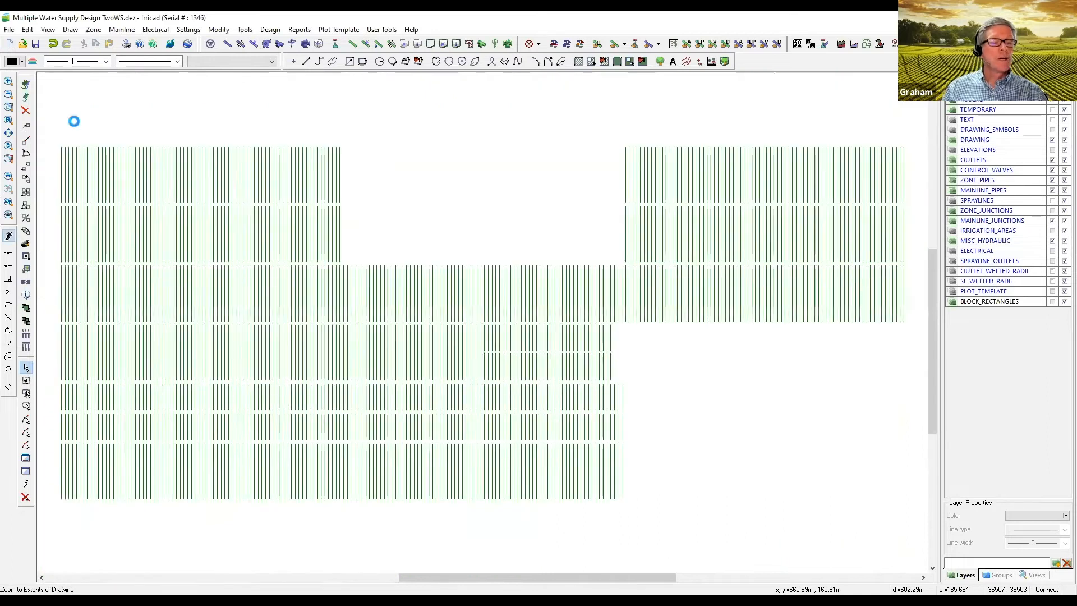
pyautogui.click(270, 29)
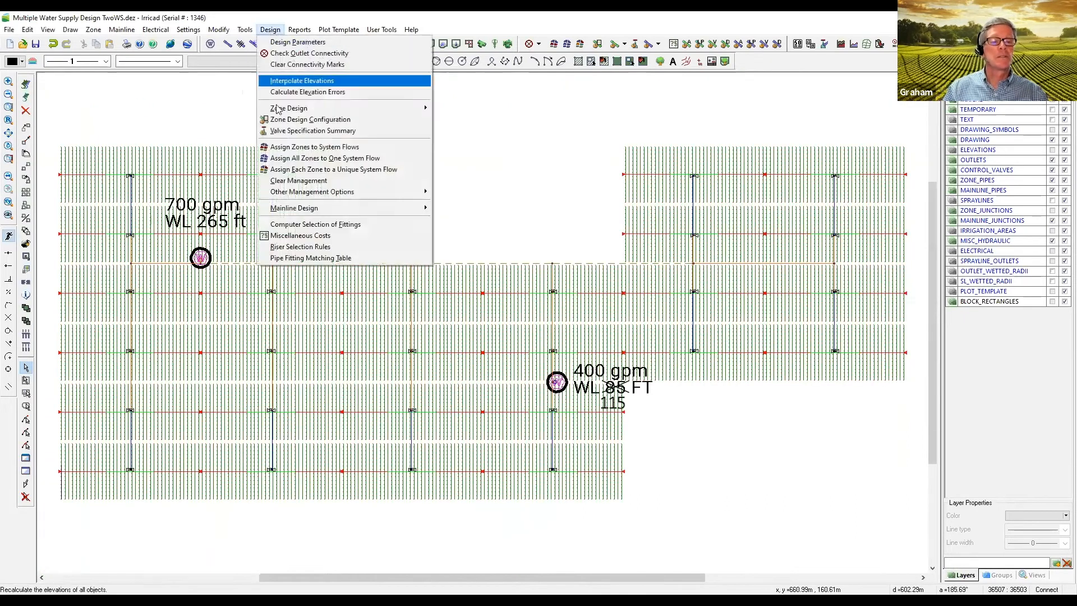
pyautogui.moveTo(348, 208)
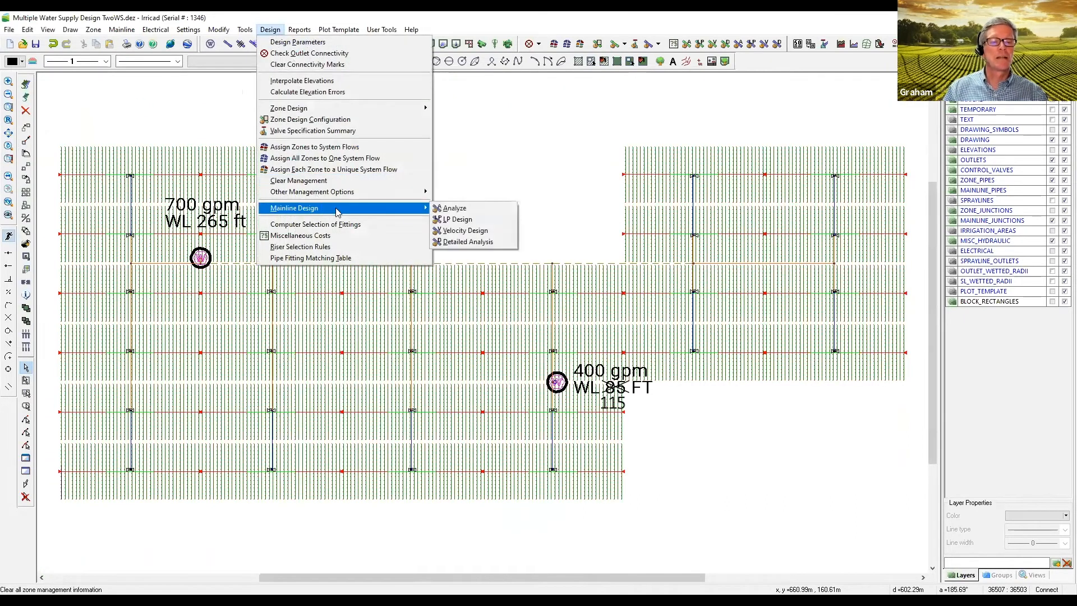
pyautogui.click(457, 209)
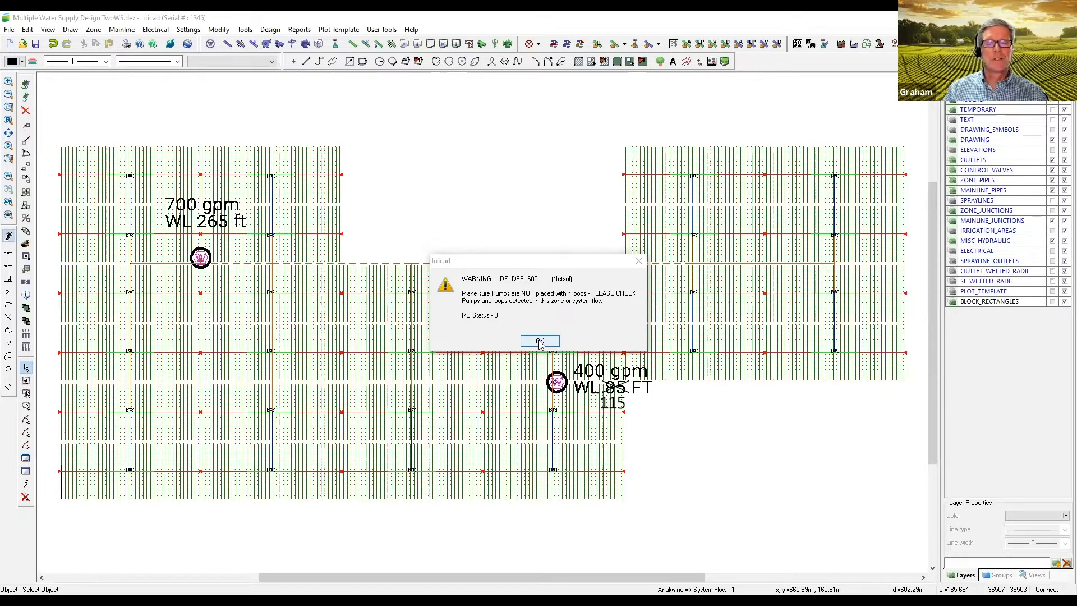
pyautogui.click(539, 341)
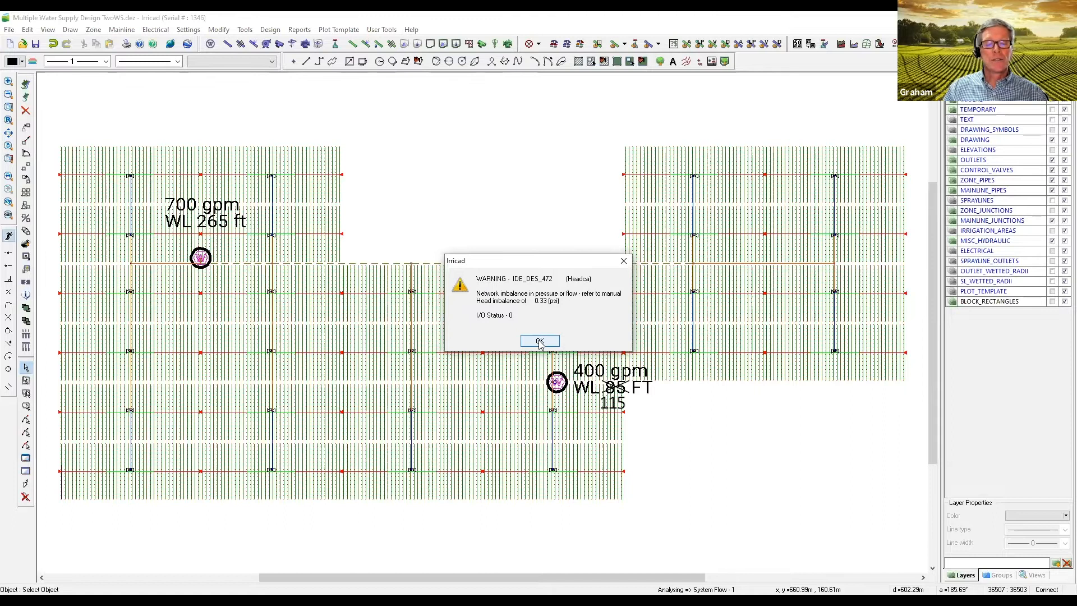
pyautogui.click(540, 342)
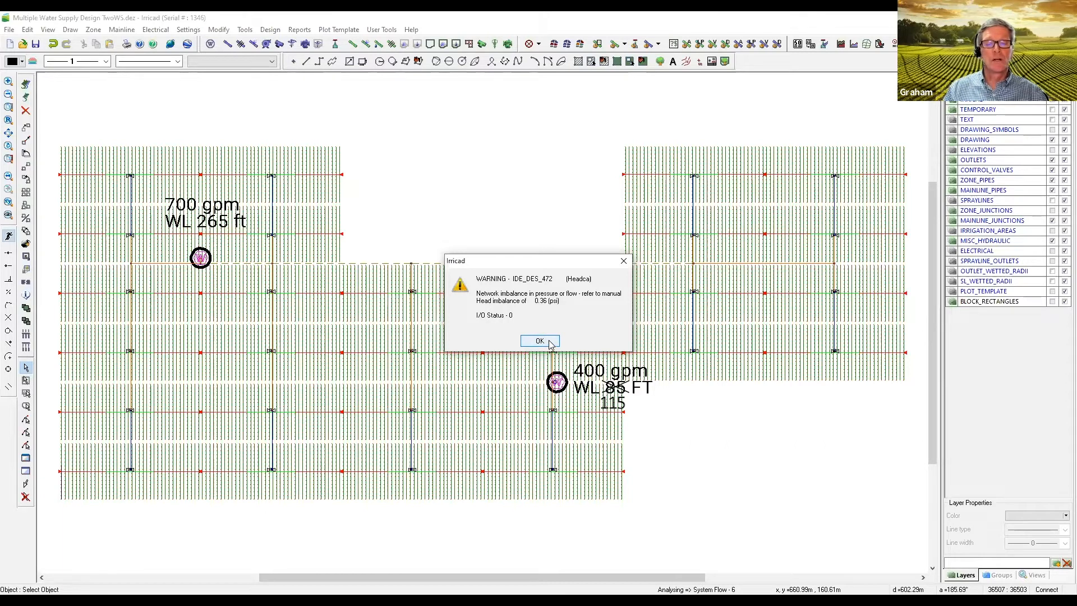
pyautogui.click(551, 344)
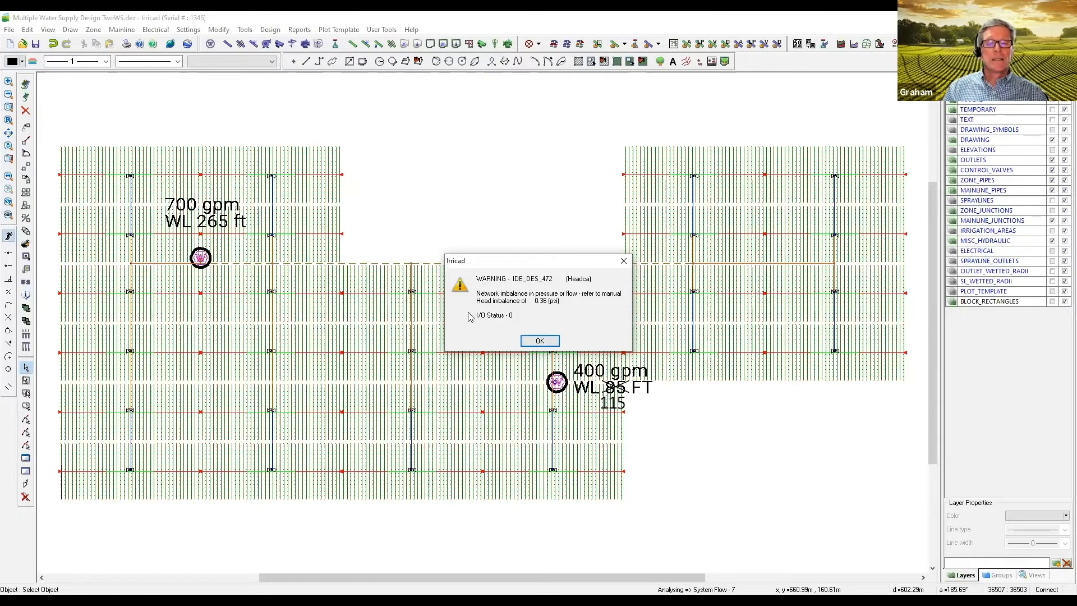
pyautogui.click(547, 341)
pyautogui.click(548, 342)
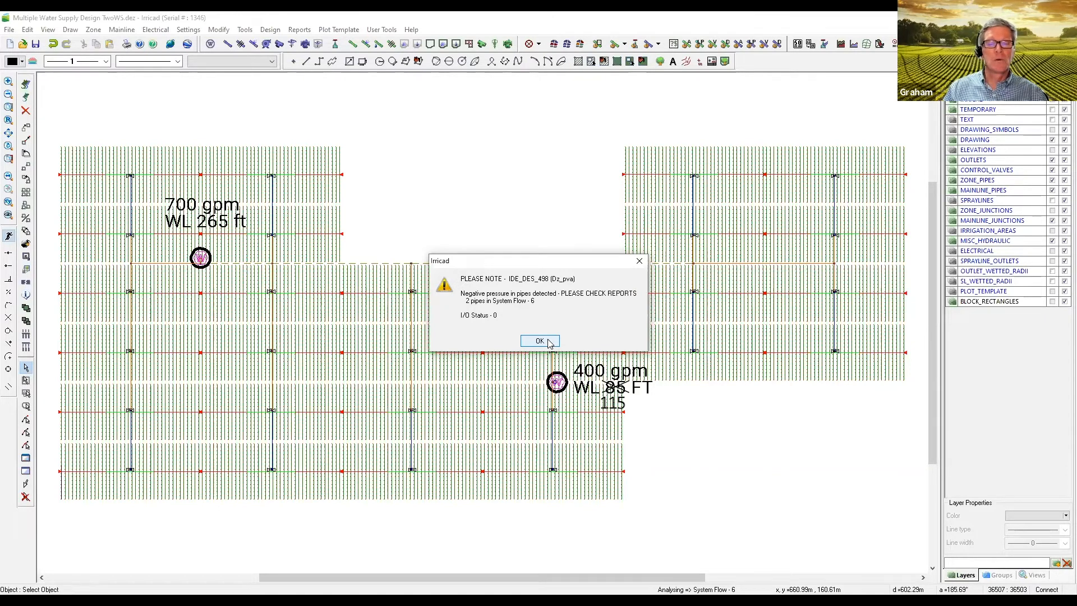
pyautogui.click(549, 343)
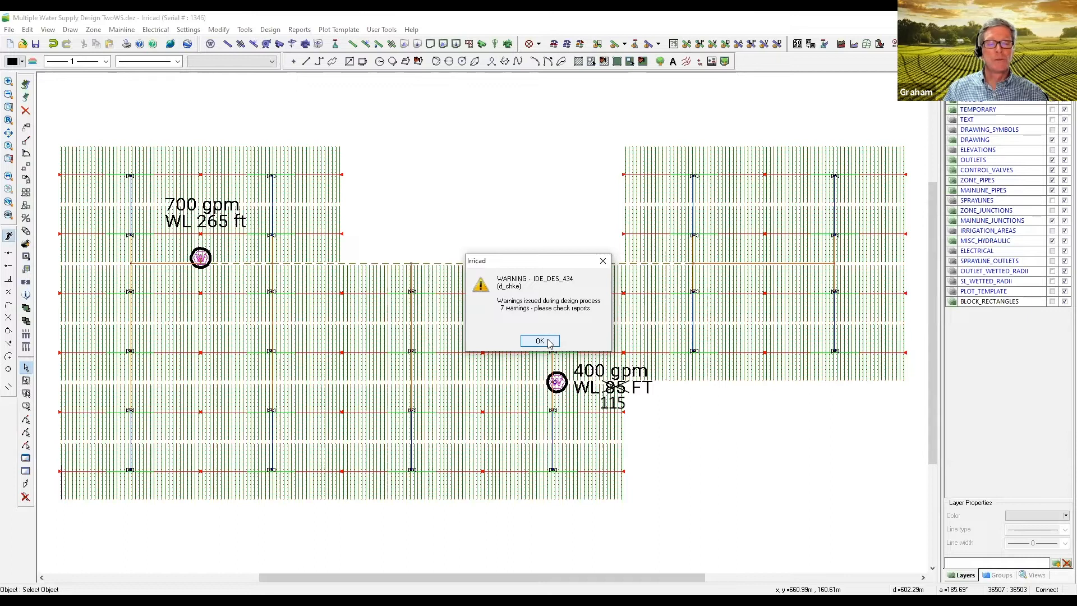
pyautogui.click(540, 341)
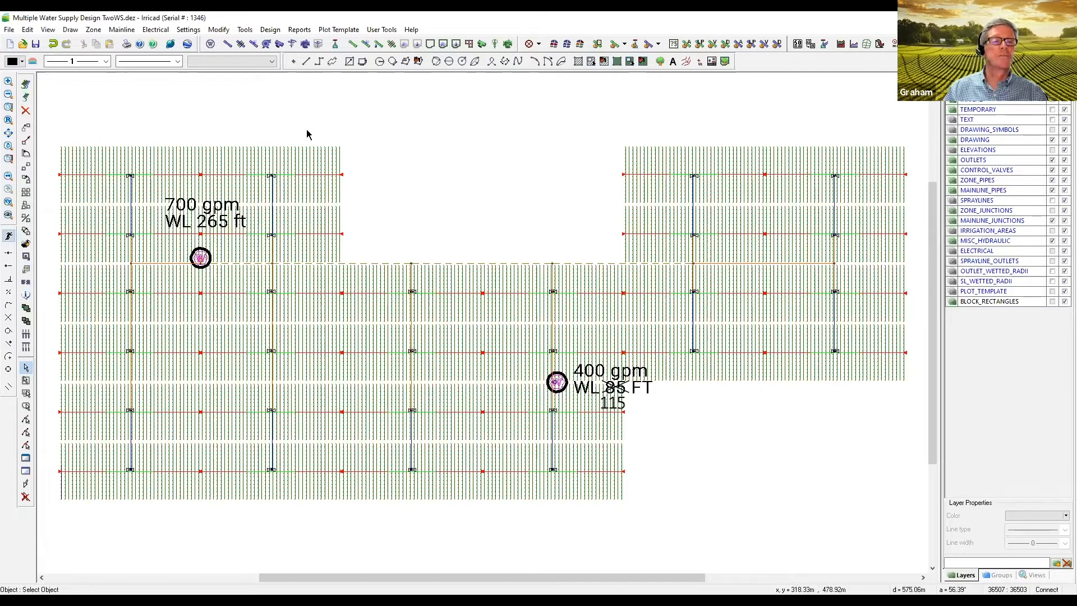
# - Review the System Duty Report for the pressure and flow of both water supplies, and close it
pyautogui.click(300, 29)
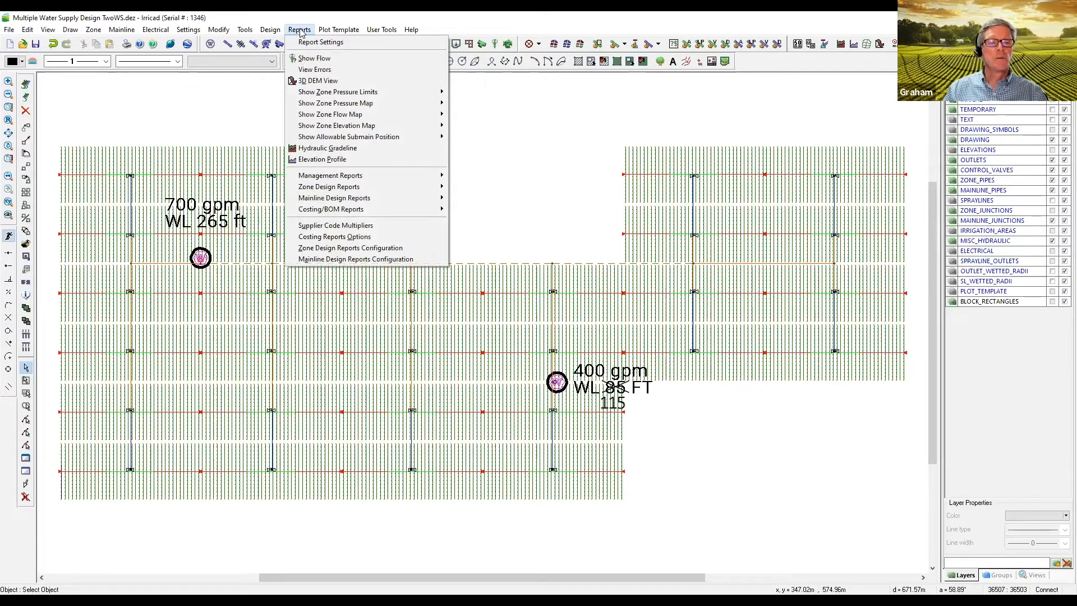
pyautogui.moveTo(407, 199)
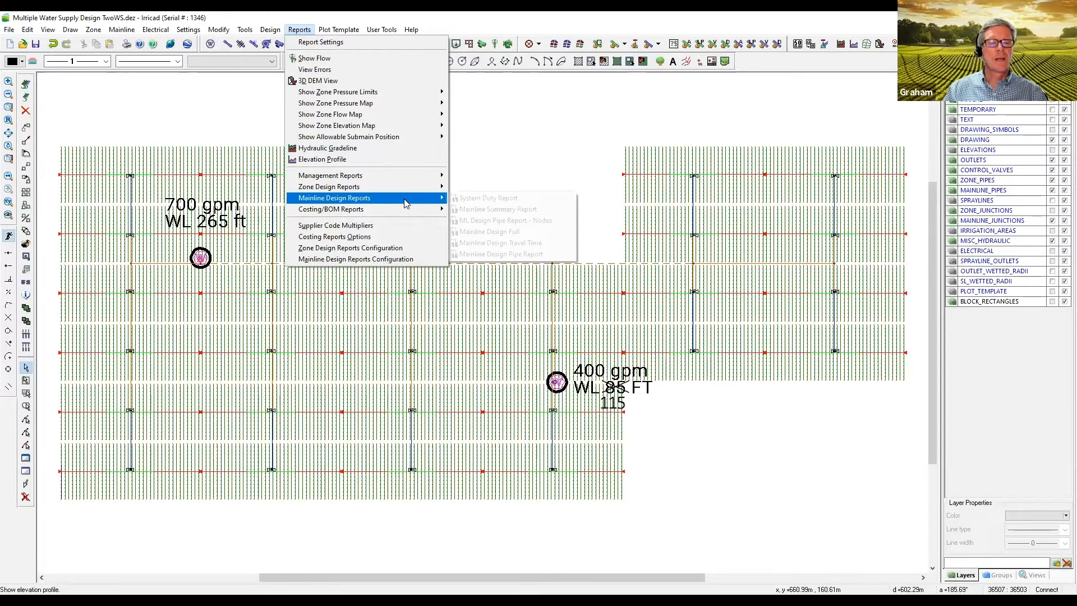
pyautogui.click(493, 198)
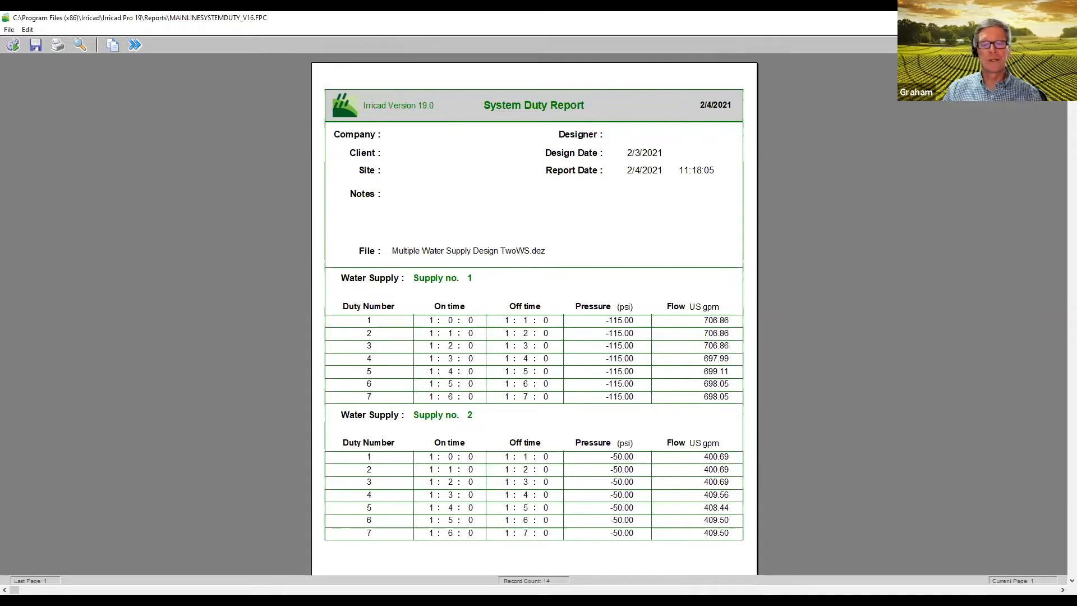
pyautogui.click(1064, 18)
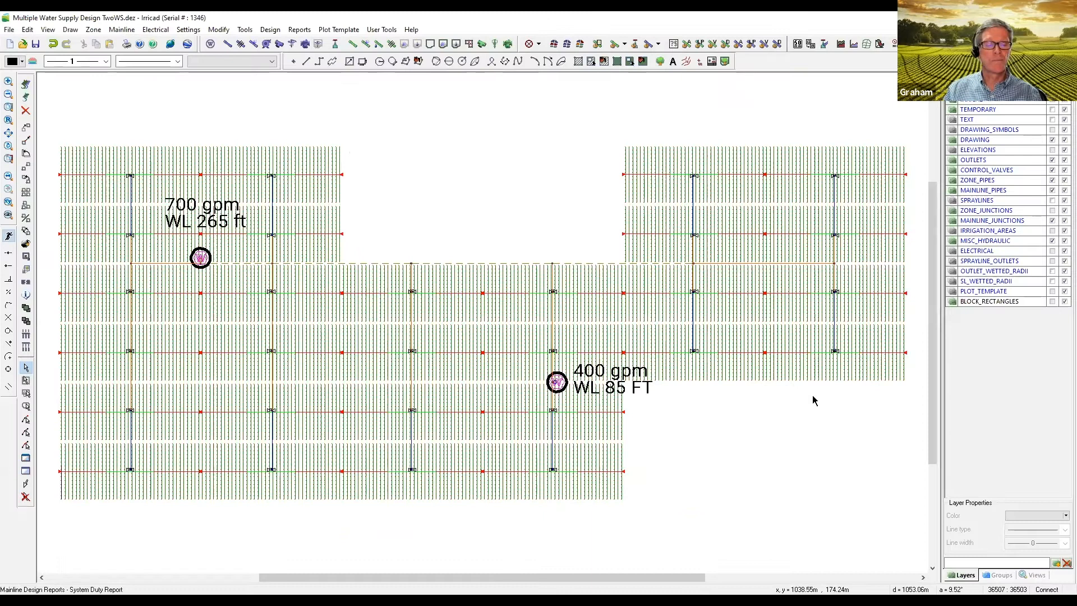
# - Review the Mainline Summary Report, comparing valve and required pressures across System Flows 1 to 7, and close it
pyautogui.click(302, 31)
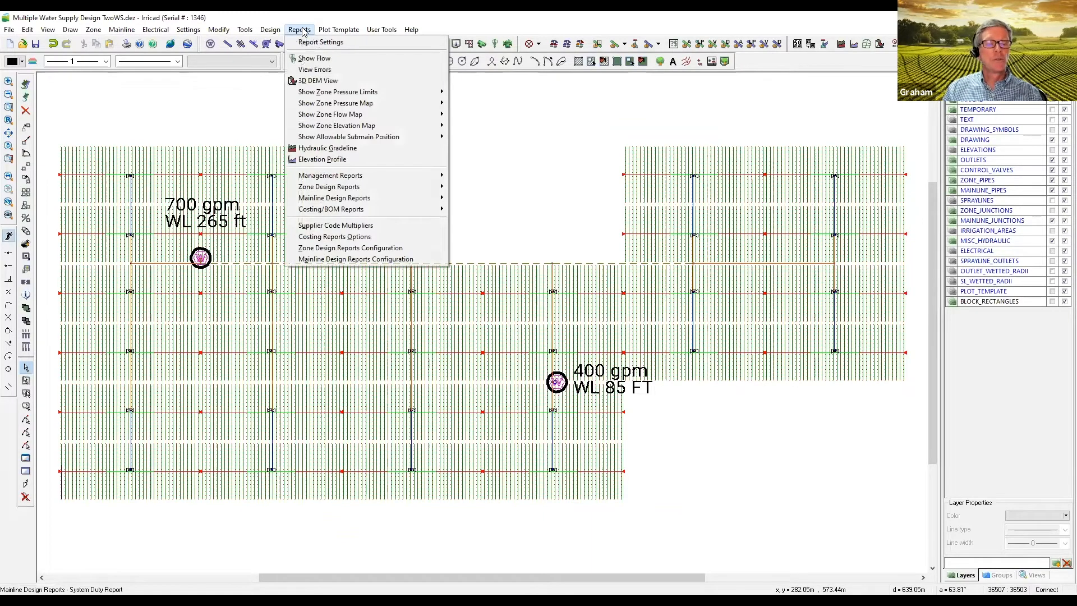
pyautogui.moveTo(361, 200)
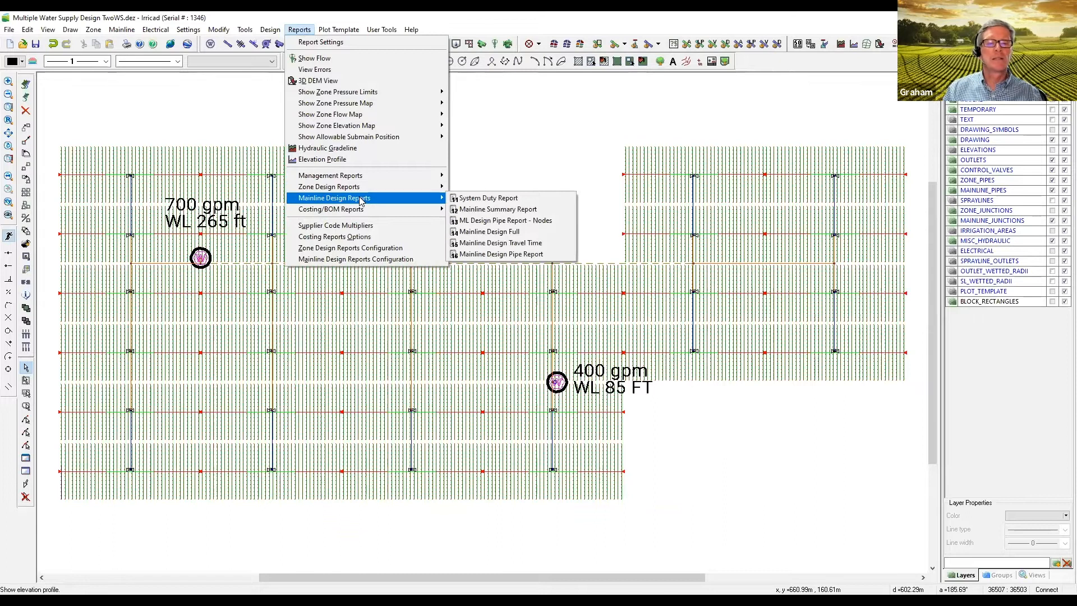
pyautogui.click(496, 209)
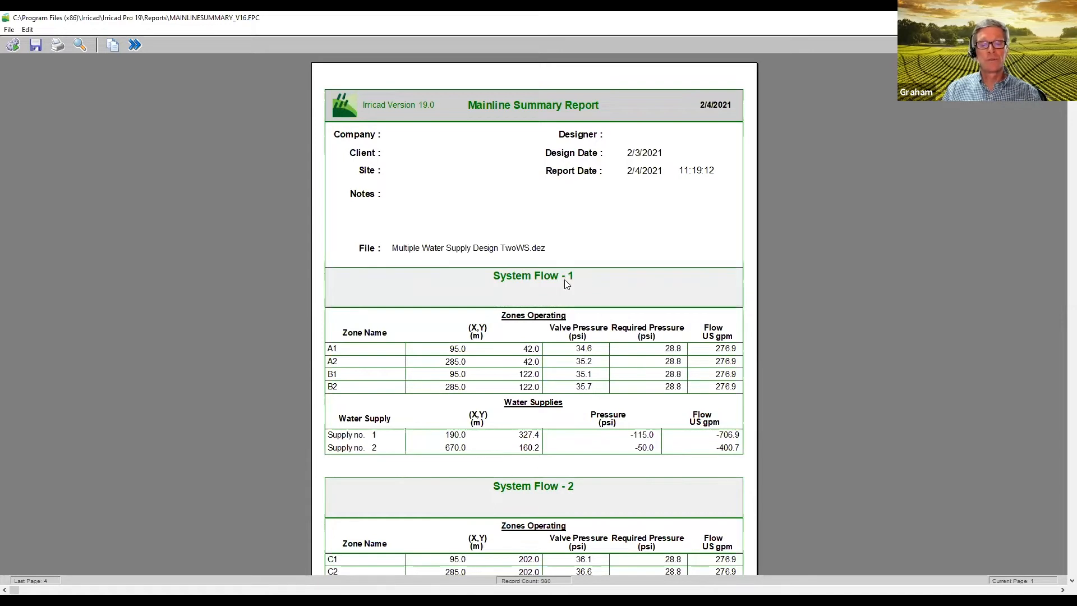
pyautogui.scroll(-3, 661, 300)
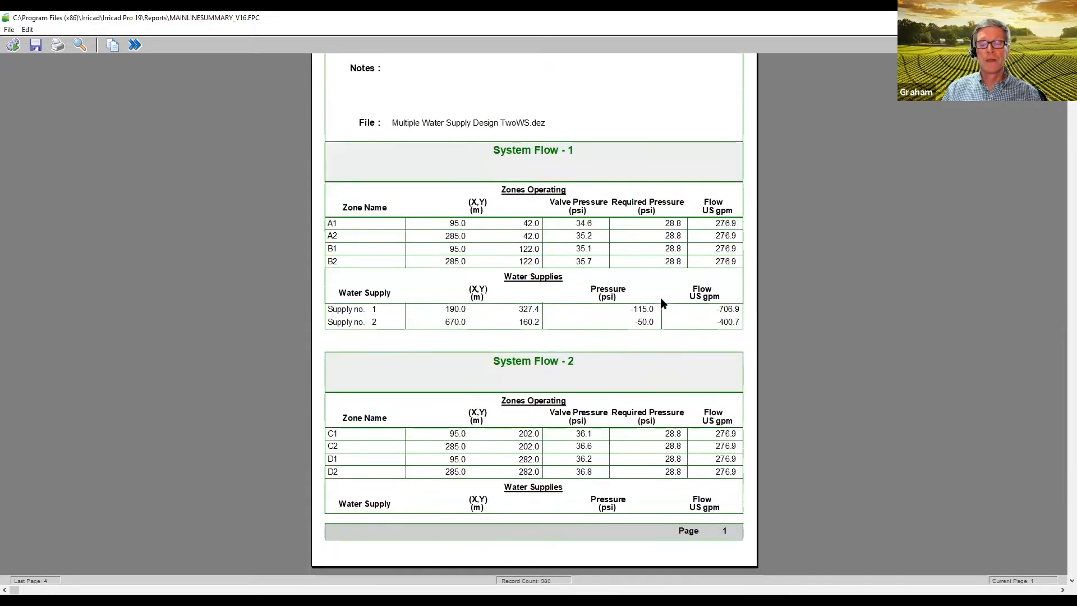
pyautogui.scroll(-10, 660, 300)
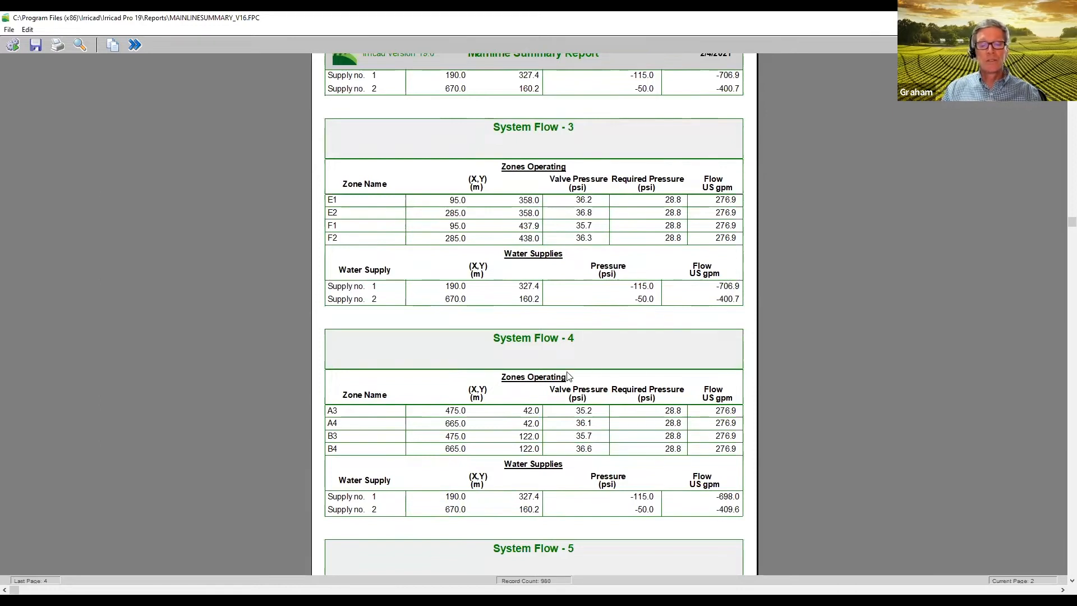
pyautogui.scroll(-5, 720, 426)
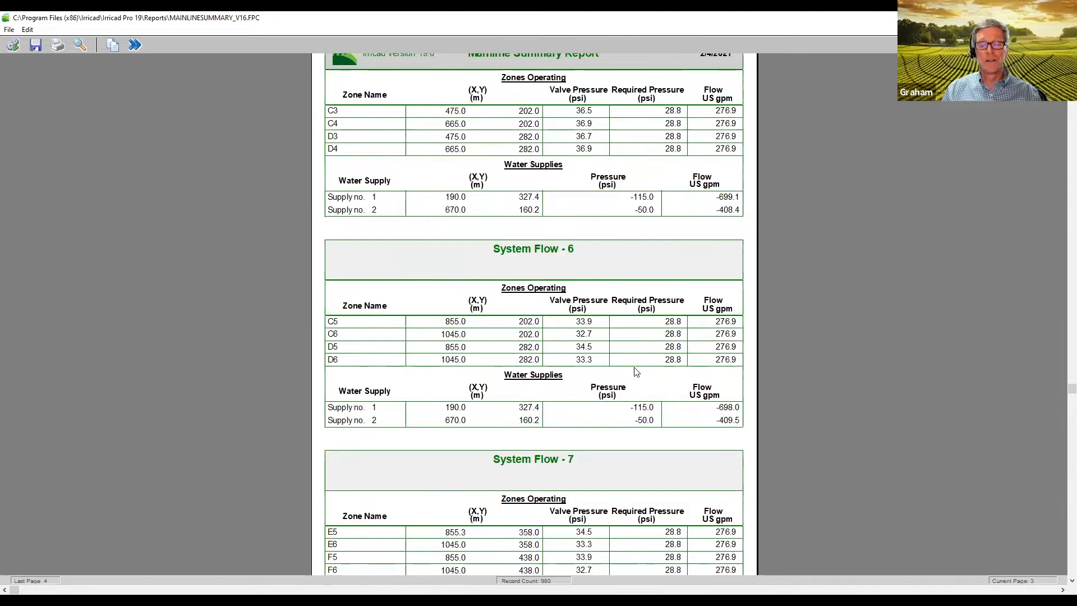
pyautogui.scroll(-3, 635, 363)
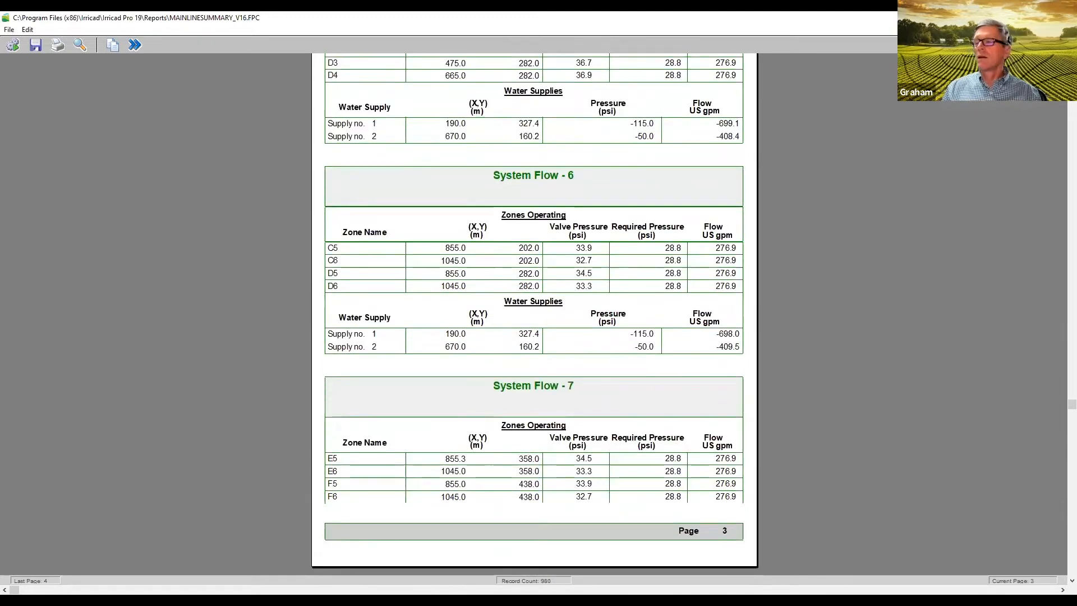
pyautogui.click(1063, 17)
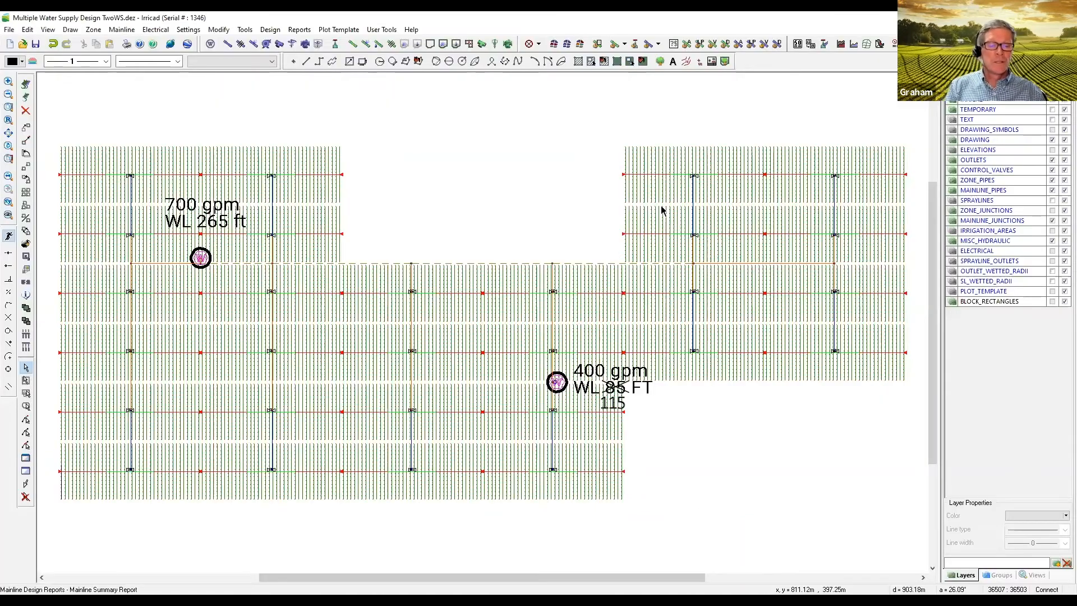
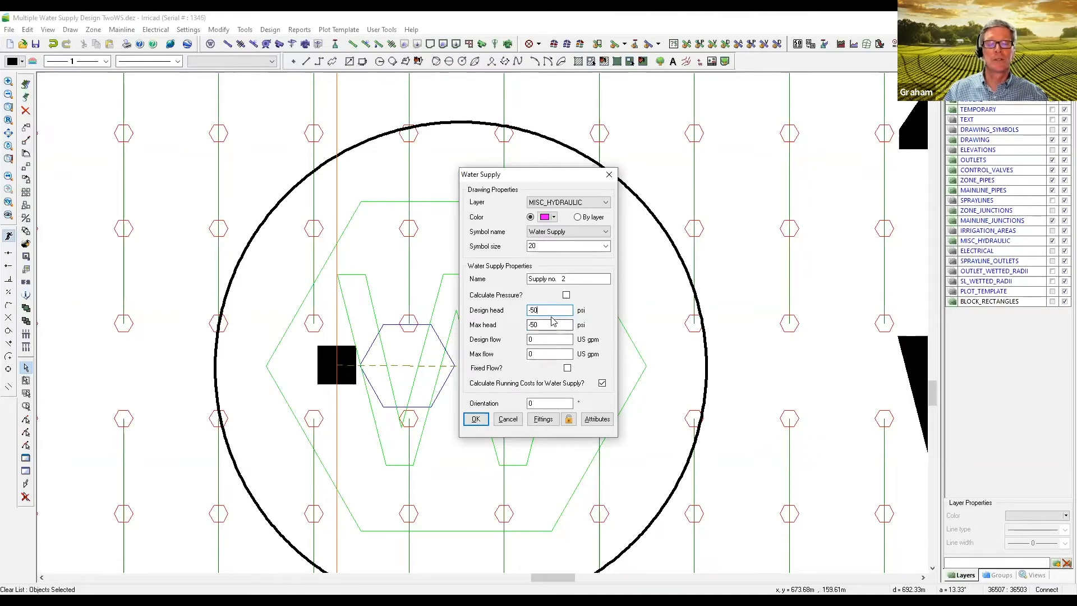
# - Cancel editing the Supply no. 2 properties and show the full extents of the drawing
pyautogui.click(510, 419)
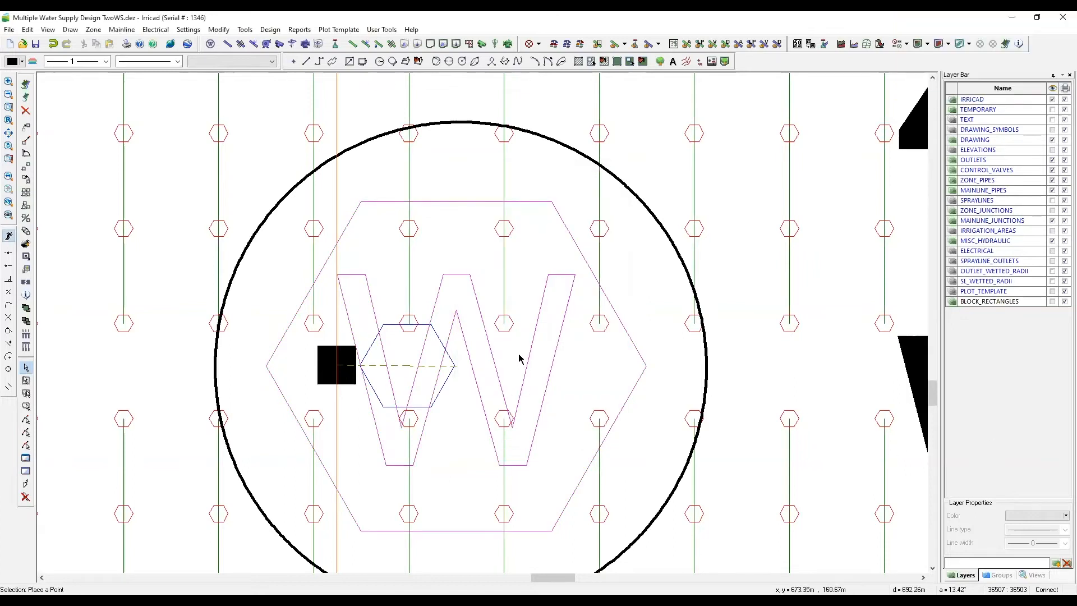
pyautogui.scroll(2, 511, 358)
pyautogui.scroll(-5, 511, 357)
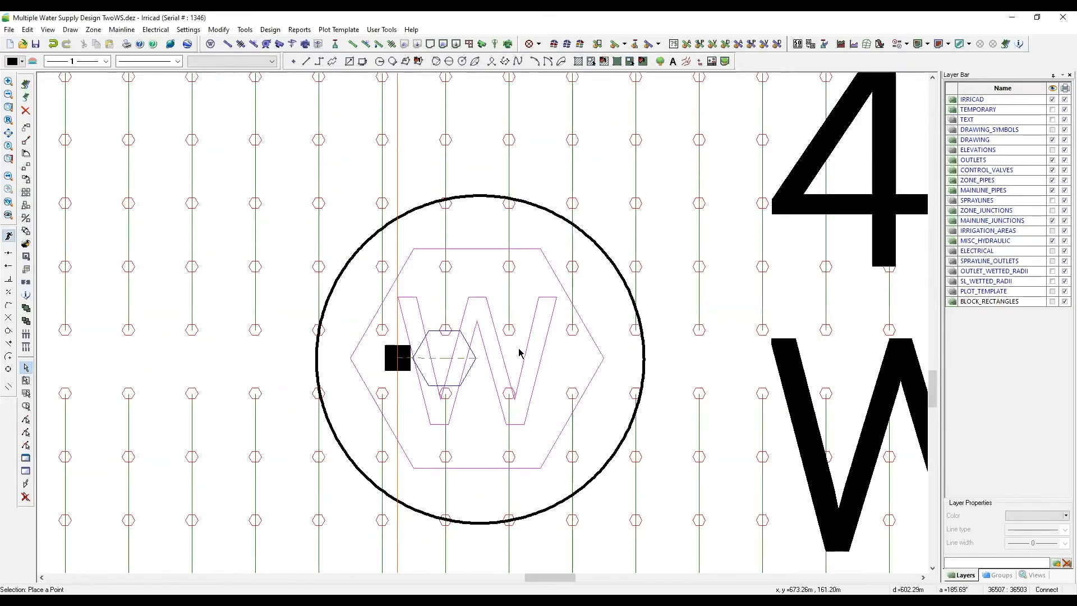
pyautogui.scroll(3, 520, 350)
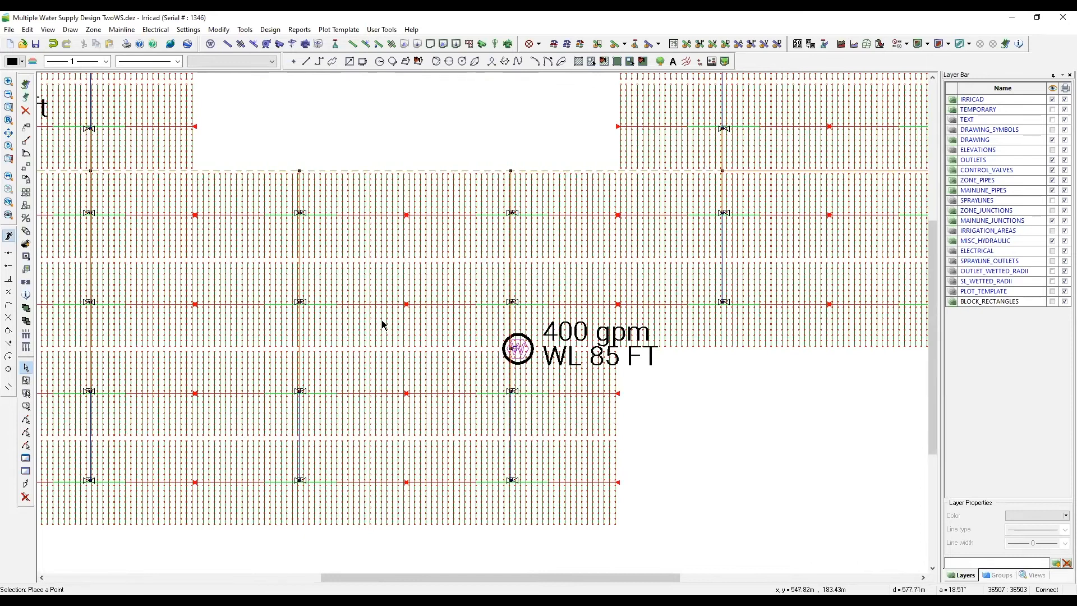
pyautogui.click(8, 133)
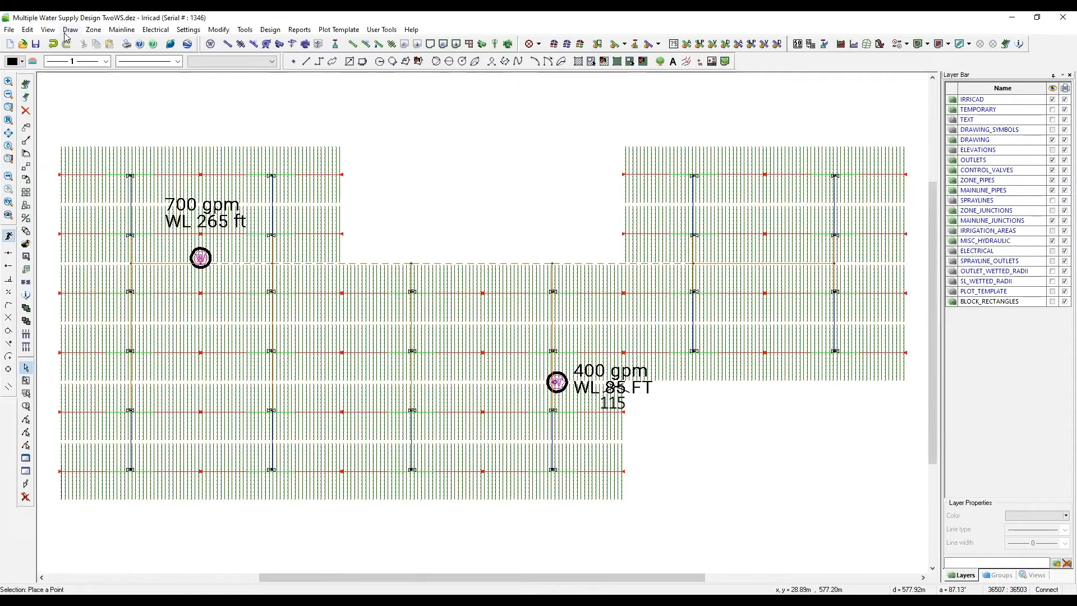
pyautogui.click(122, 29)
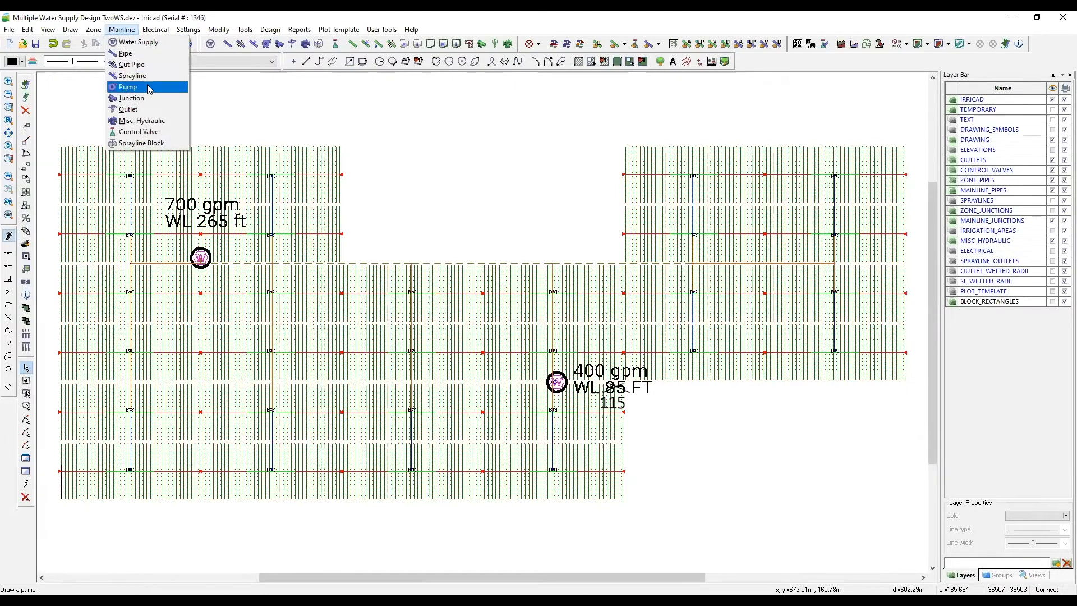
pyautogui.click(149, 89)
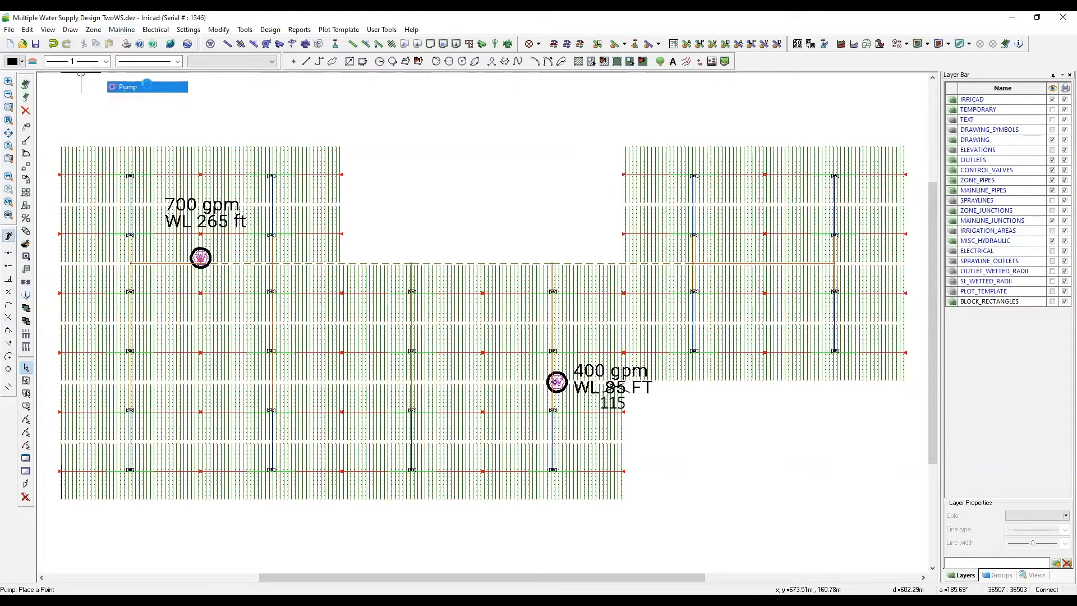
pyautogui.click(510, 371)
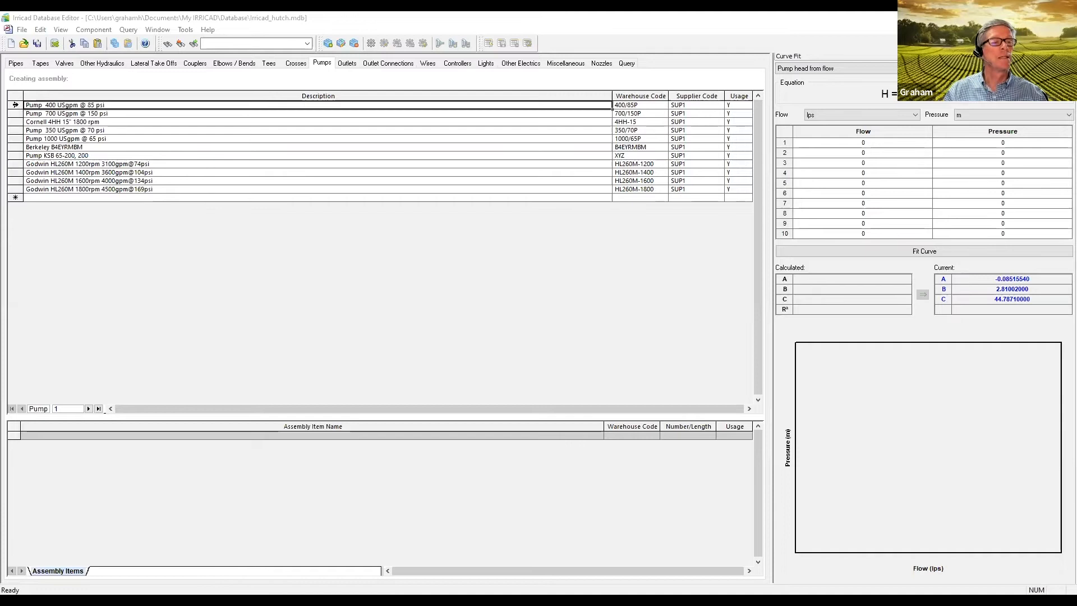
# - Open the Pump 400 USgpm @ 85 psi database record and examine its minimum and maximum flow limits
pyautogui.doubleClick(15, 105)
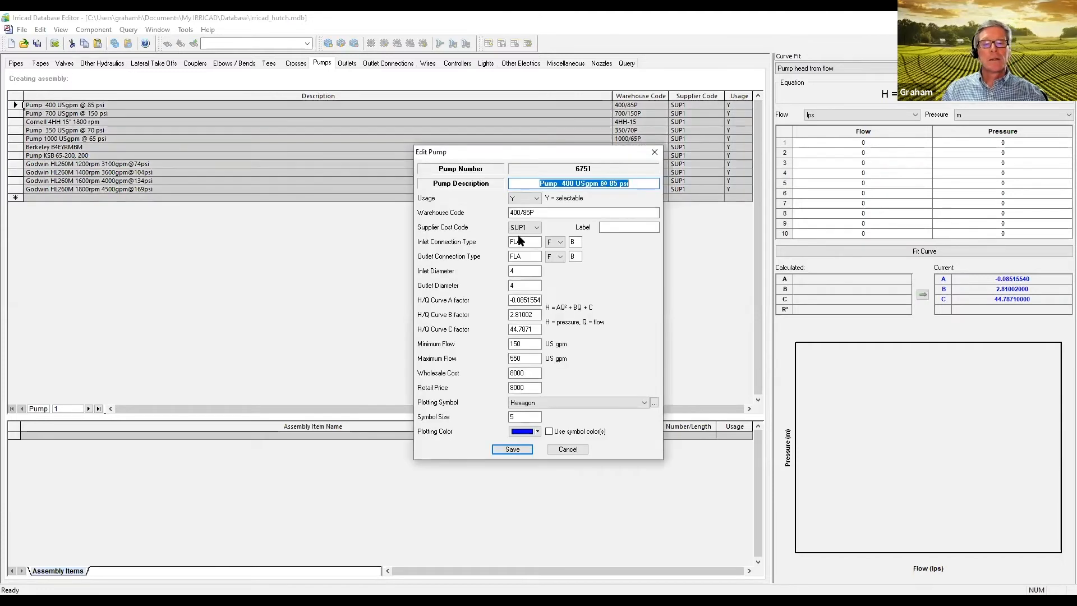
pyautogui.click(653, 187)
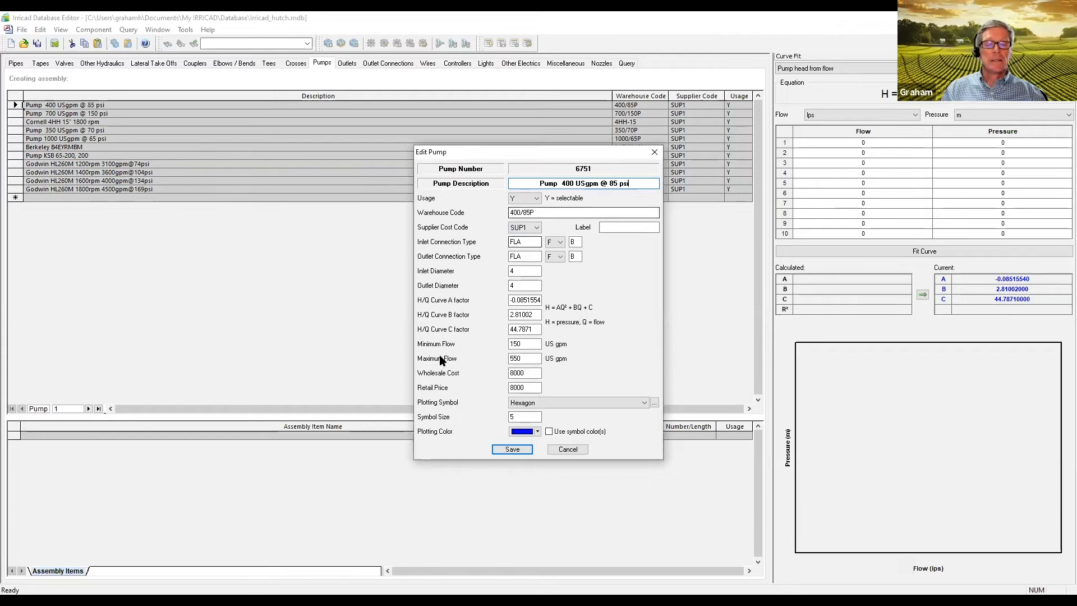
pyautogui.click(533, 344)
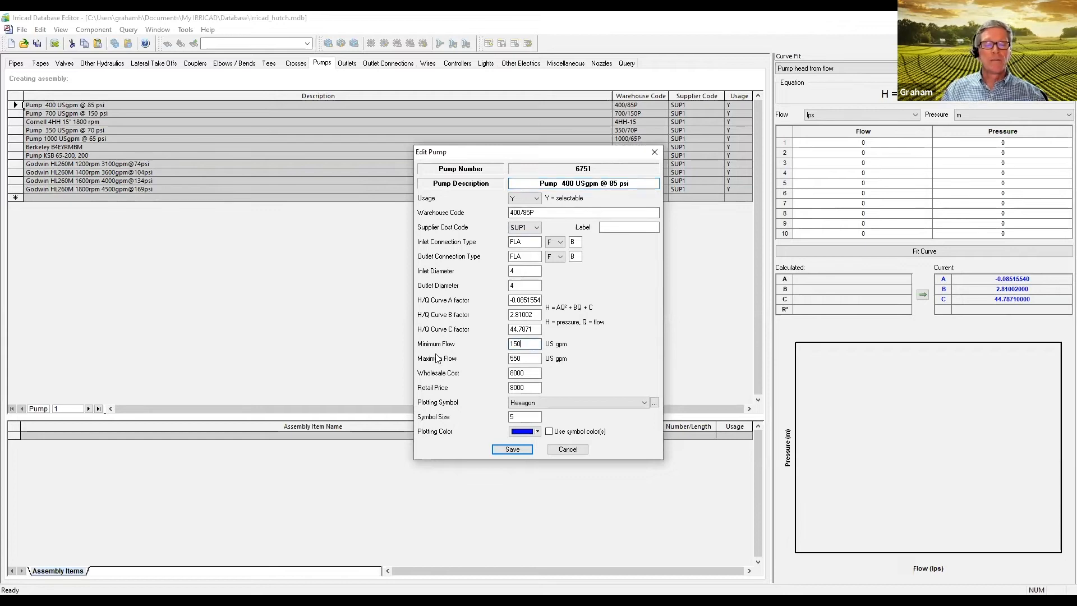
pyautogui.click(537, 358)
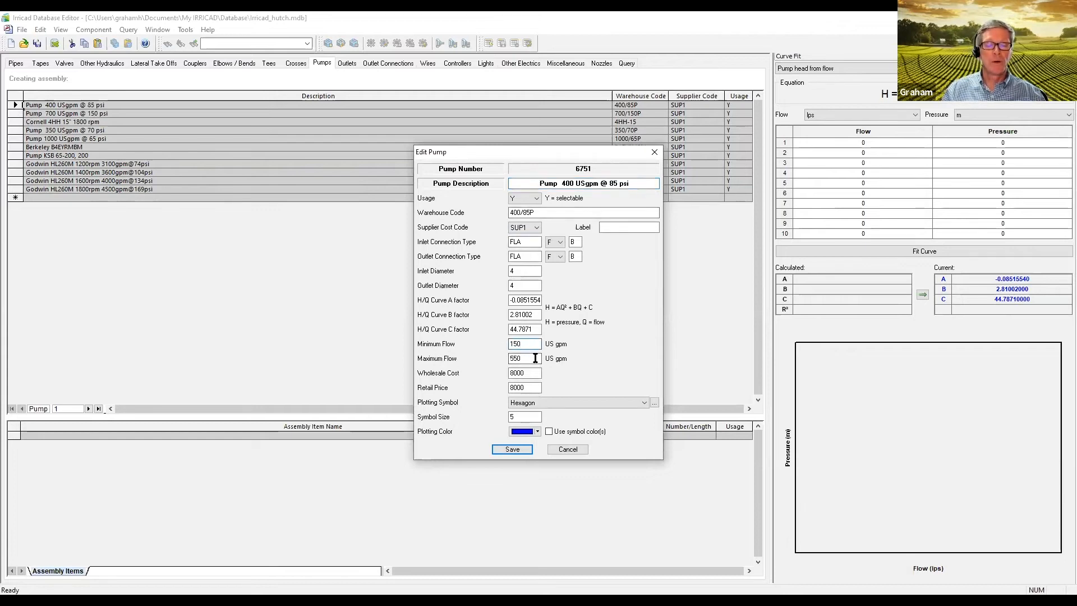
pyautogui.click(532, 343)
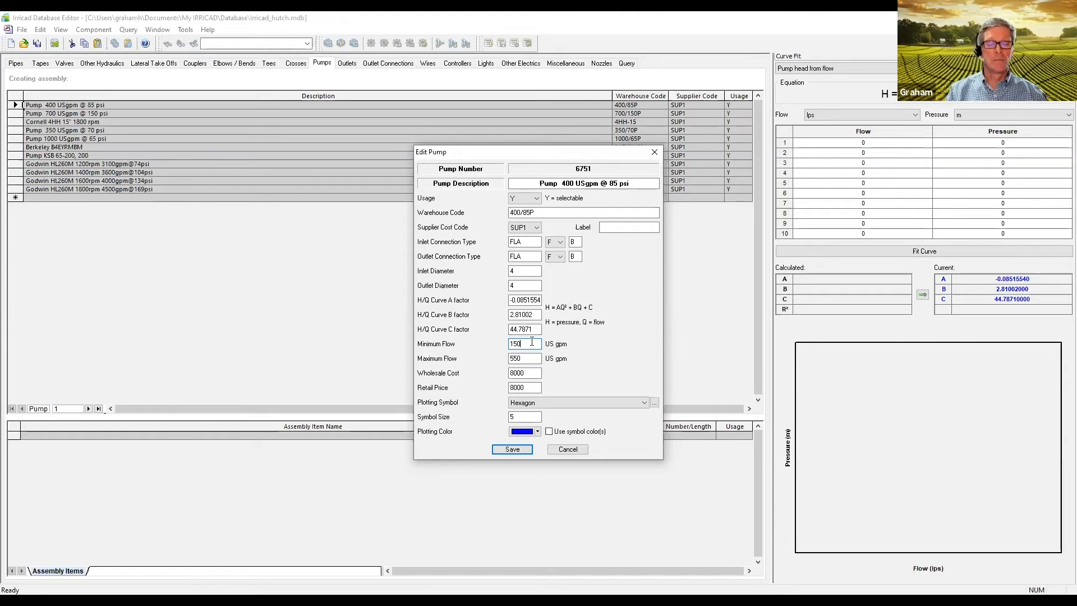
pyautogui.click(526, 359)
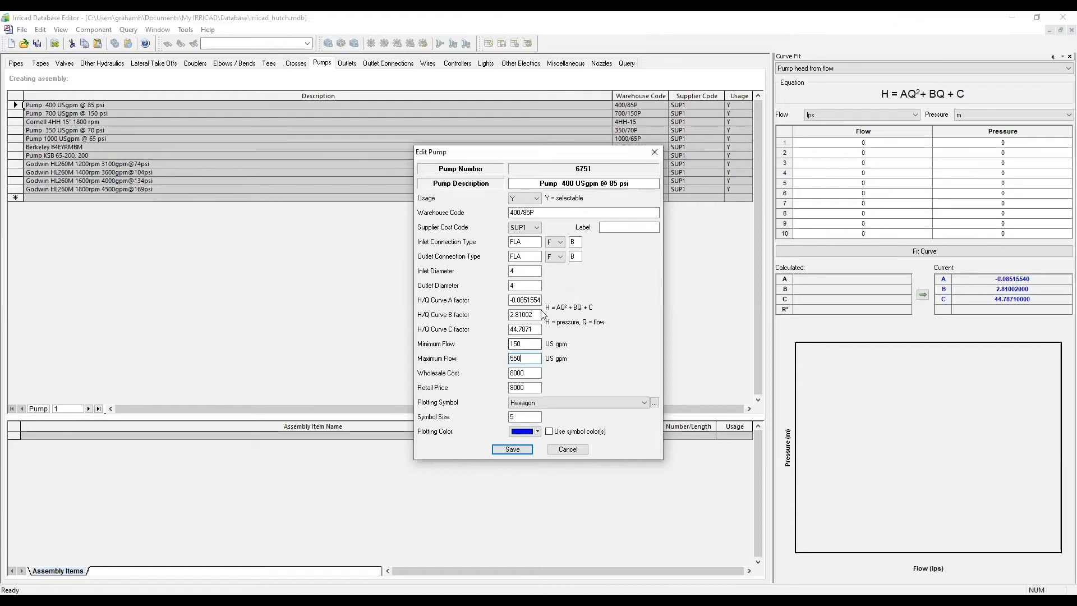
# - Append "(150-550 gpm)" to the description of the Pump 400 USgpm @ 85 psi and save the record
pyautogui.click(637, 181)
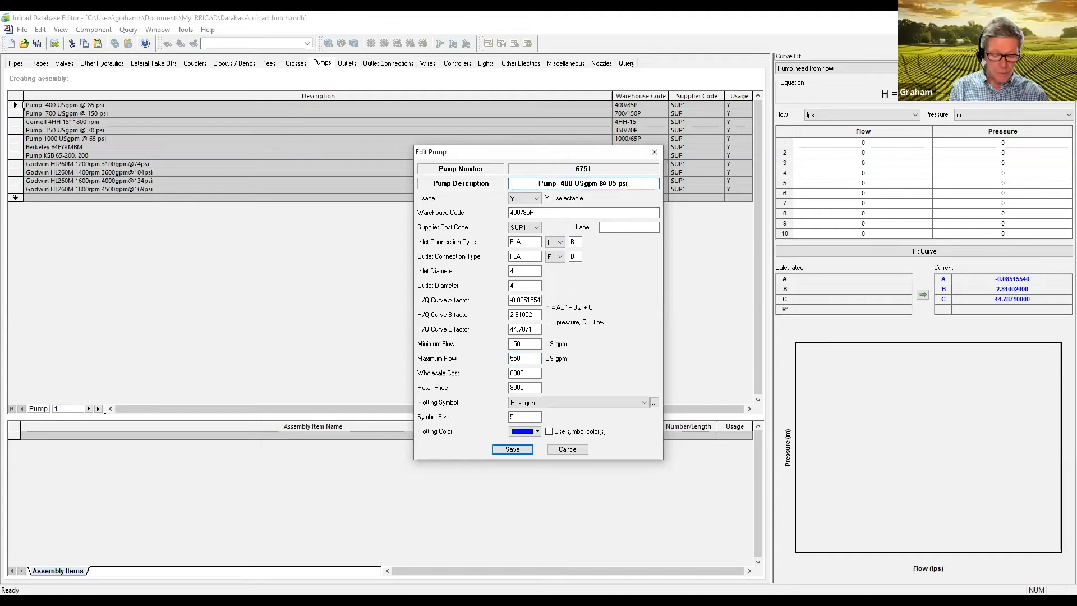
pyautogui.write('(150-')
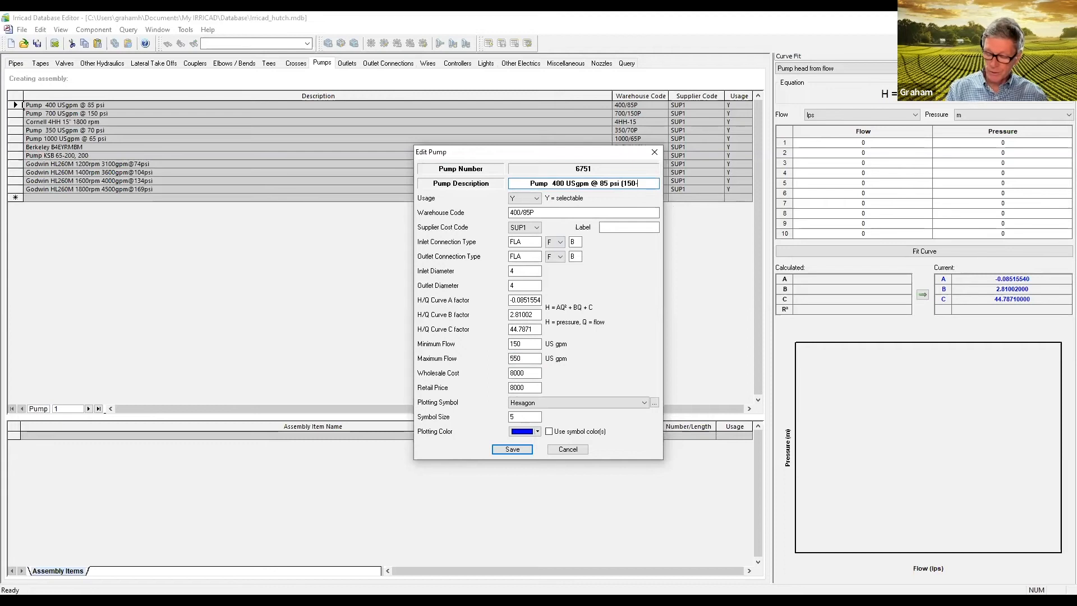
pyautogui.write('550')
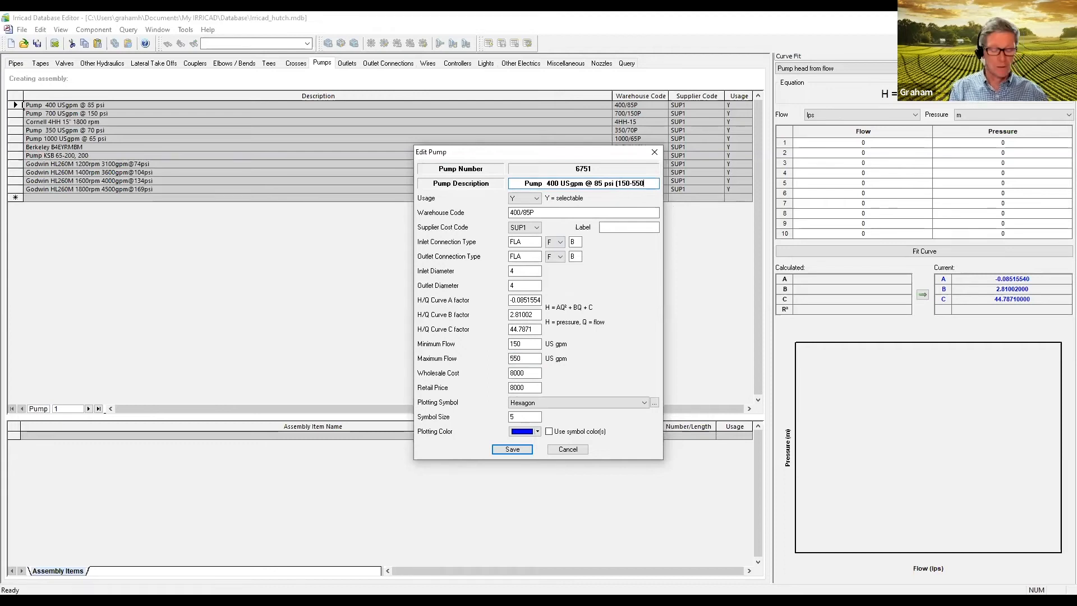
pyautogui.write(' gpm)')
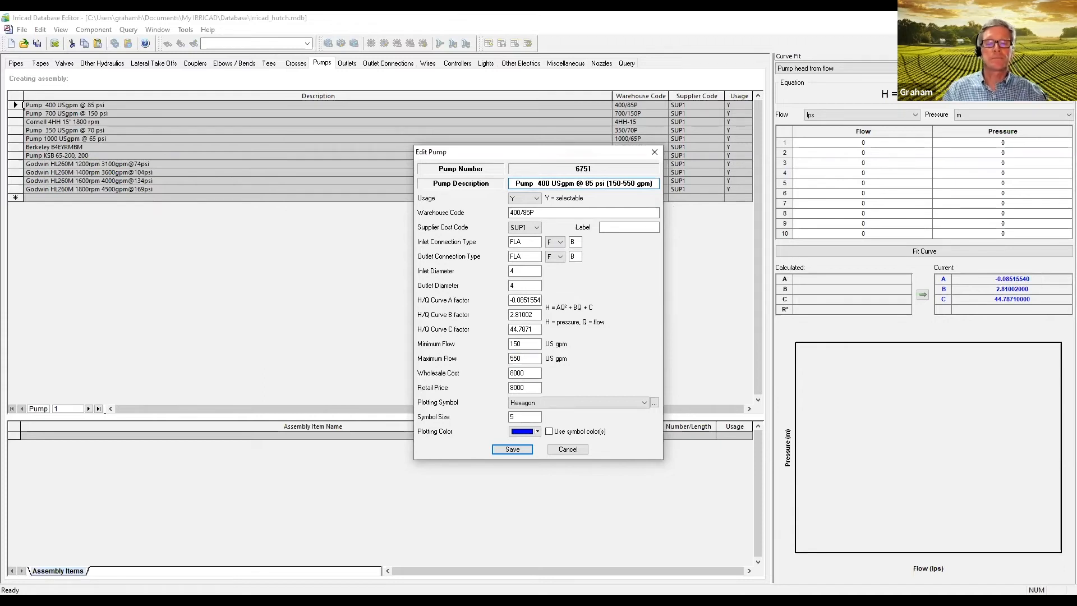
pyautogui.click(512, 450)
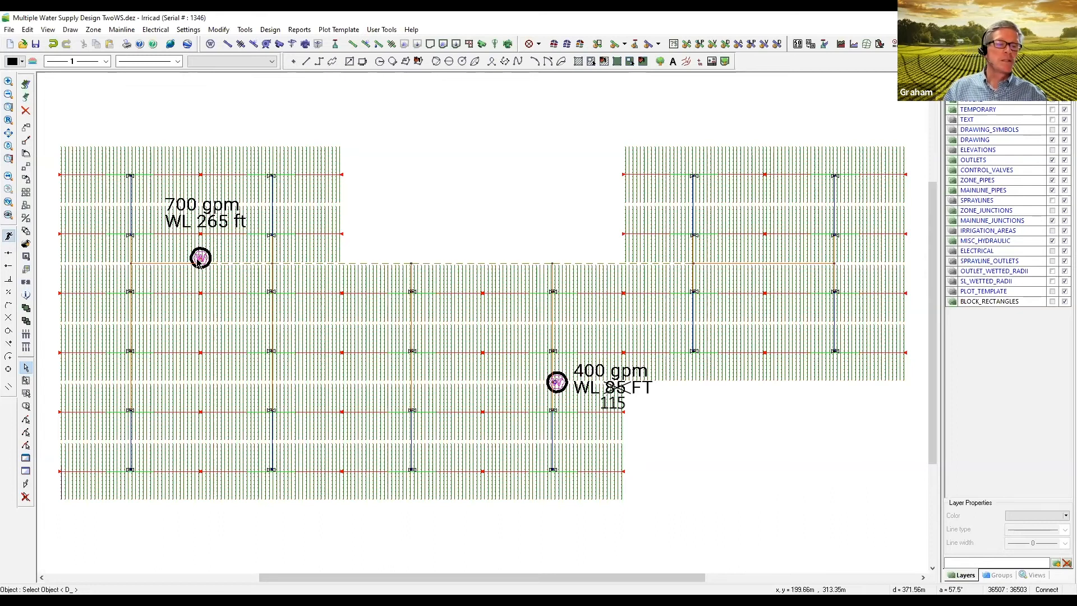
# - Try to place a 4" Gate Valve as a miscellaneous mainline hydraulic item between the pump and the mainline junction at the 700 gpm supply
pyautogui.scroll(1, 194, 251)
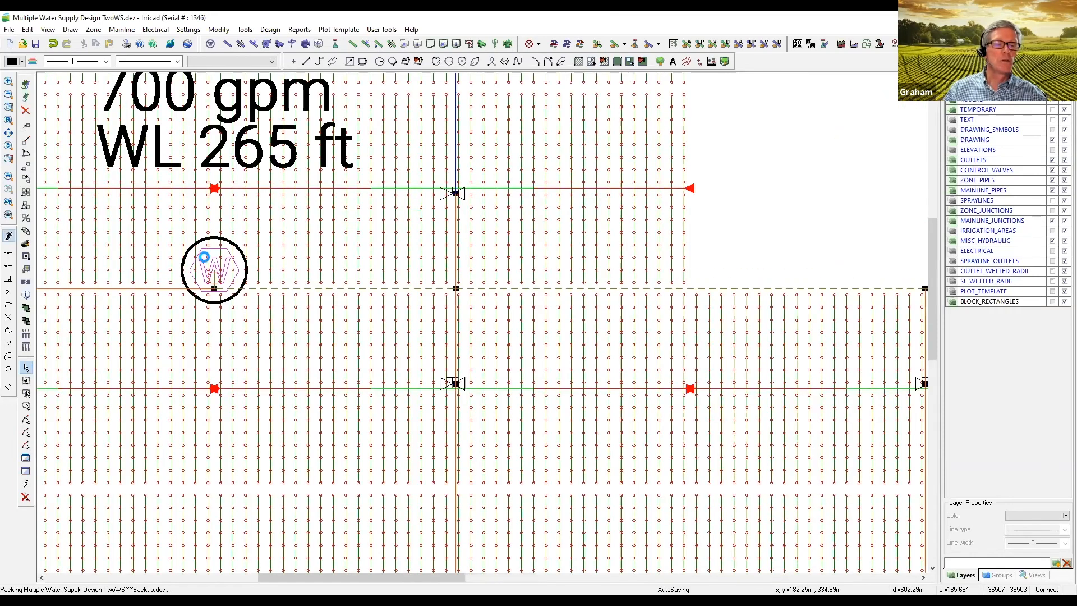
pyautogui.scroll(1, 222, 283)
pyautogui.scroll(2, 224, 283)
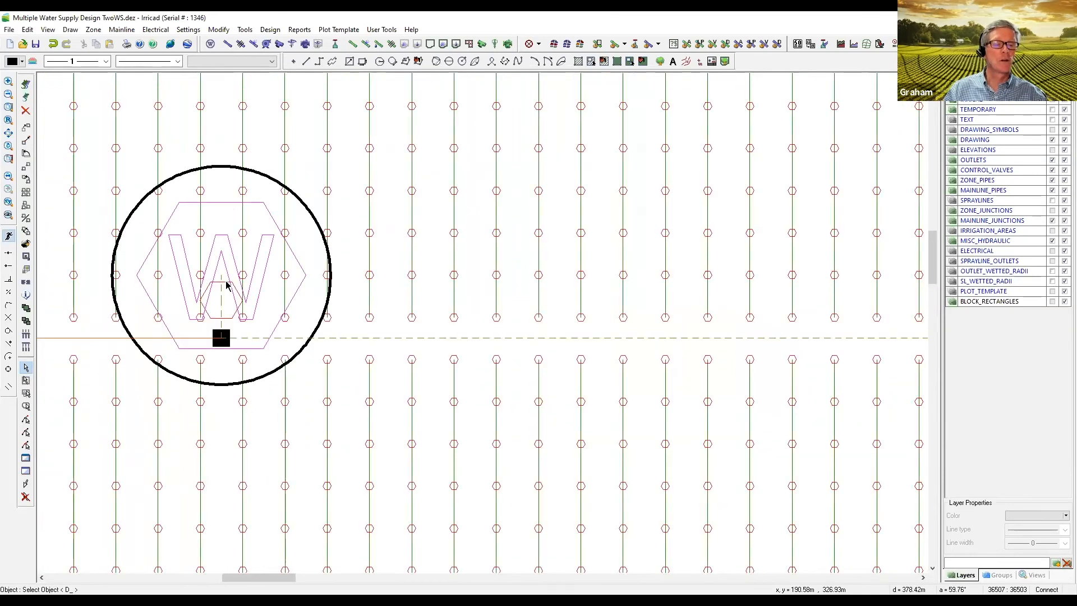
pyautogui.scroll(2, 251, 275)
pyautogui.moveTo(287, 255)
pyautogui.mouseDown(button='middle')
pyautogui.moveTo(531, 200)
pyautogui.moveTo(537, 240)
pyautogui.mouseUp(button='middle')
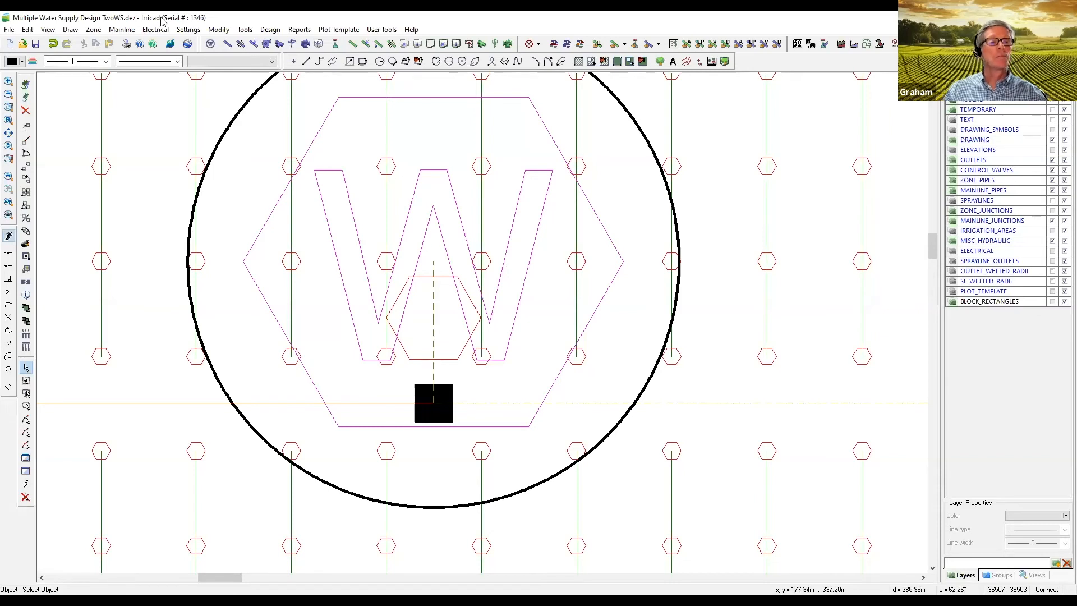
pyautogui.click(123, 30)
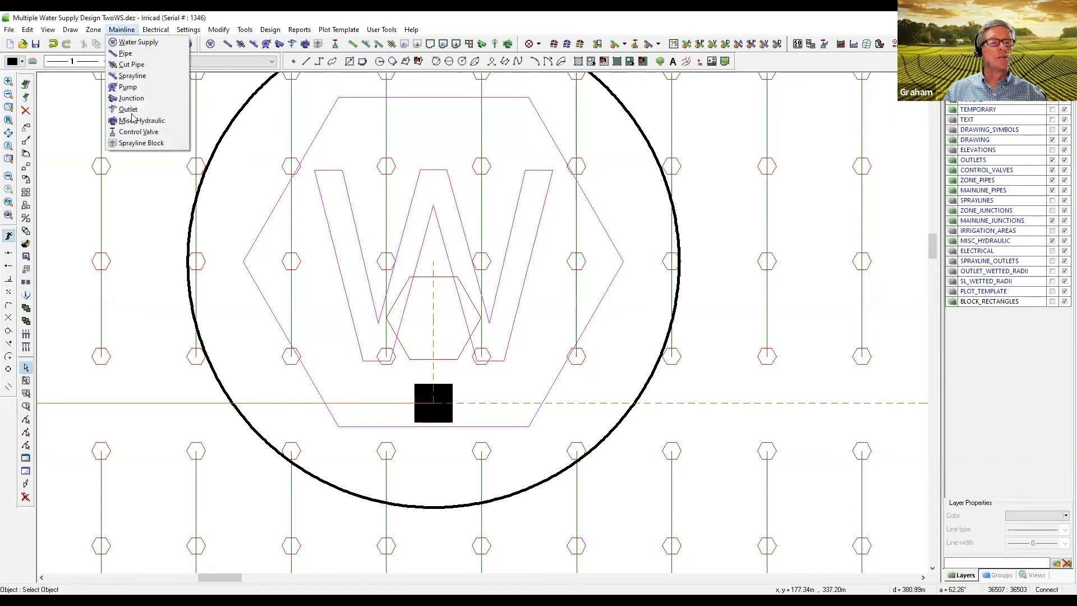
pyautogui.click(156, 120)
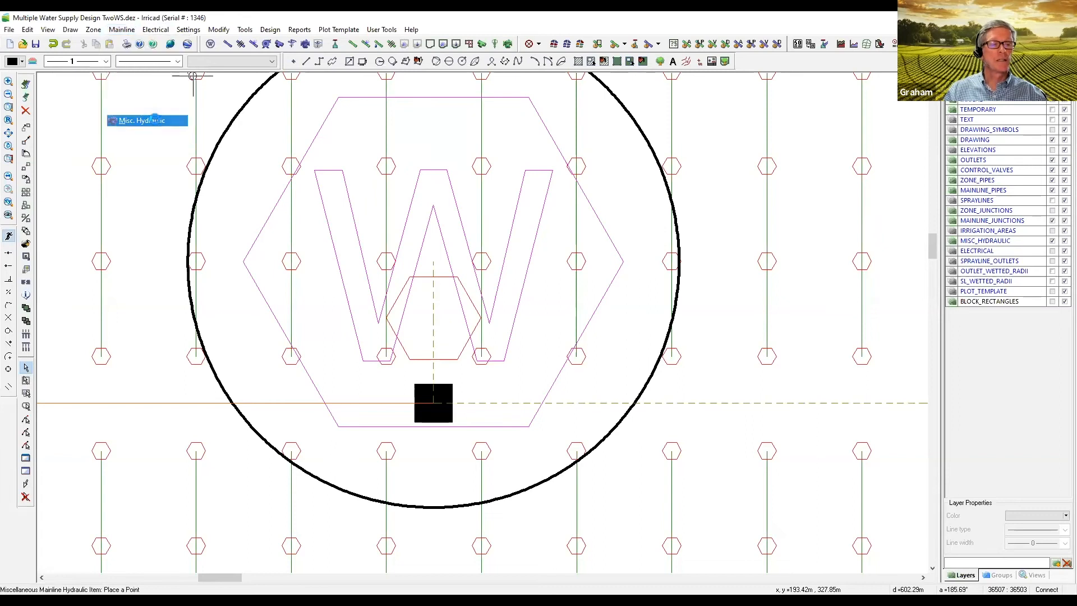
pyautogui.click(504, 283)
pyautogui.click(623, 291)
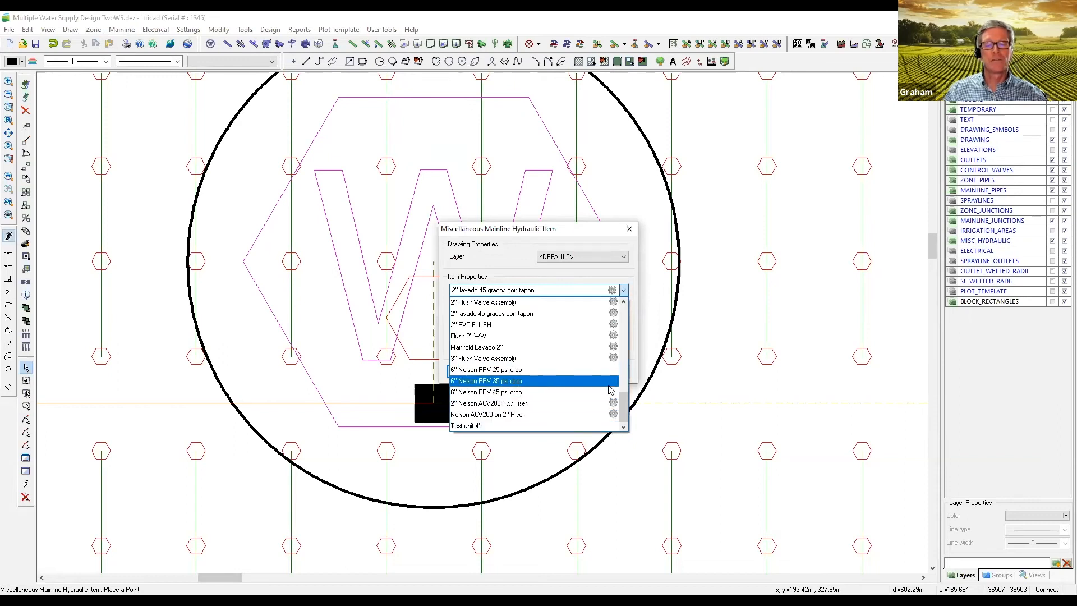
pyautogui.moveTo(623, 407); pyautogui.dragTo(622, 375)
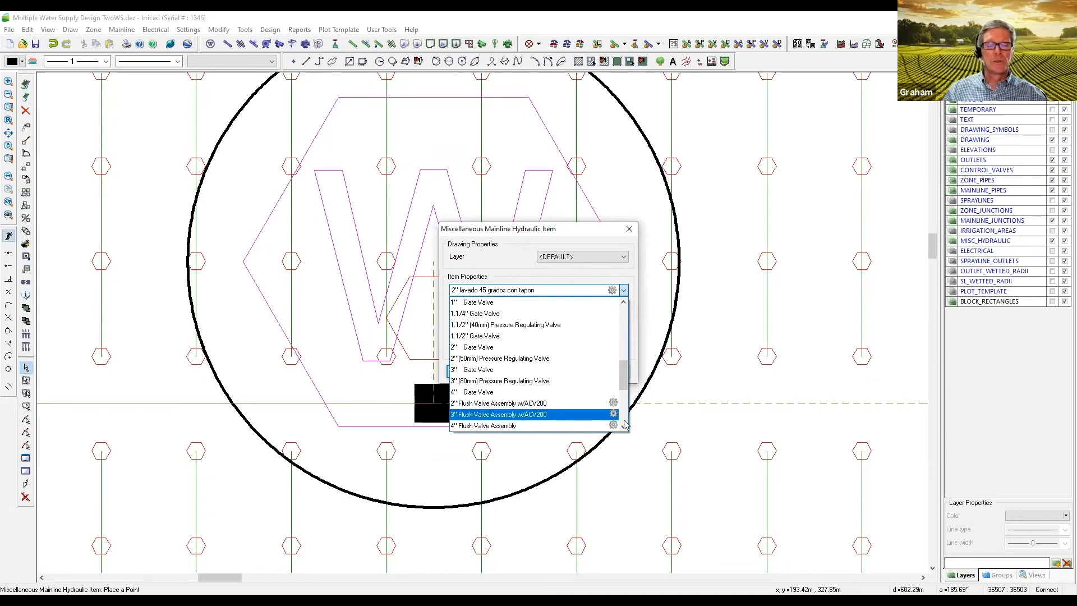
pyautogui.click(507, 392)
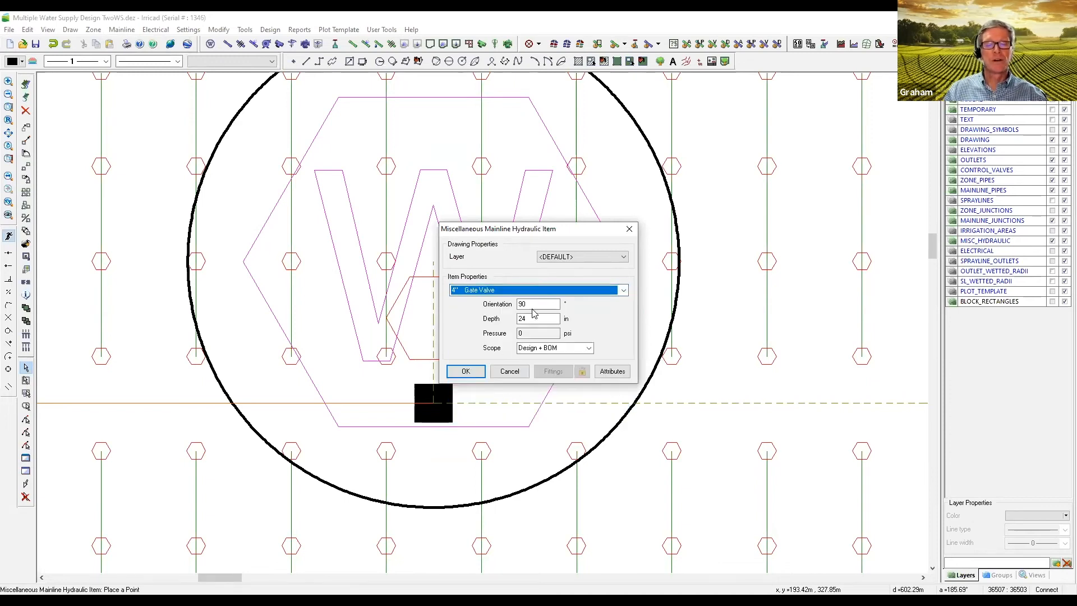
pyautogui.click(466, 371)
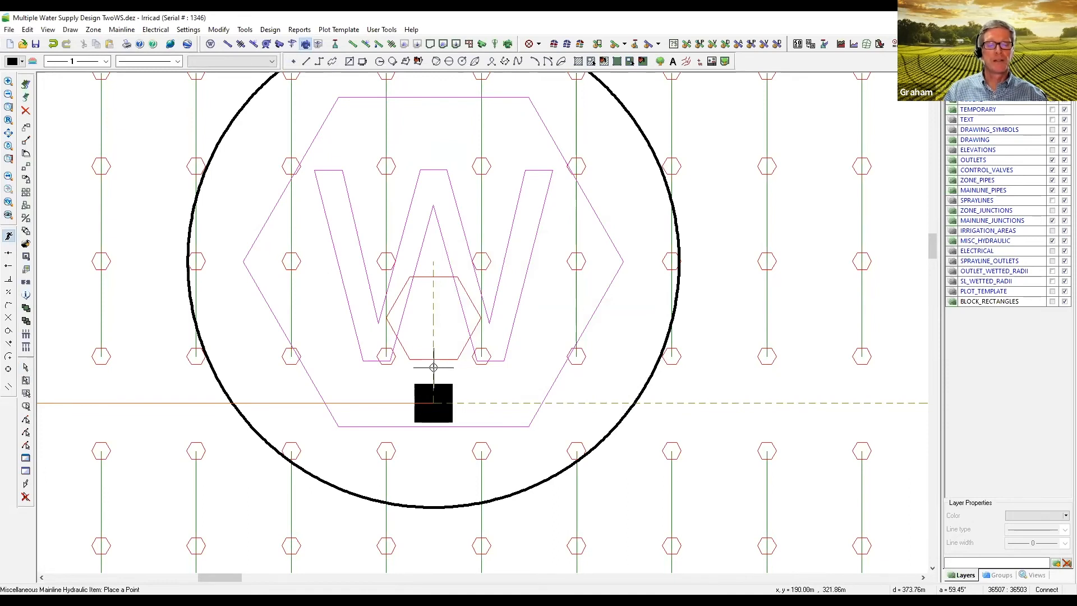
pyautogui.click(434, 368)
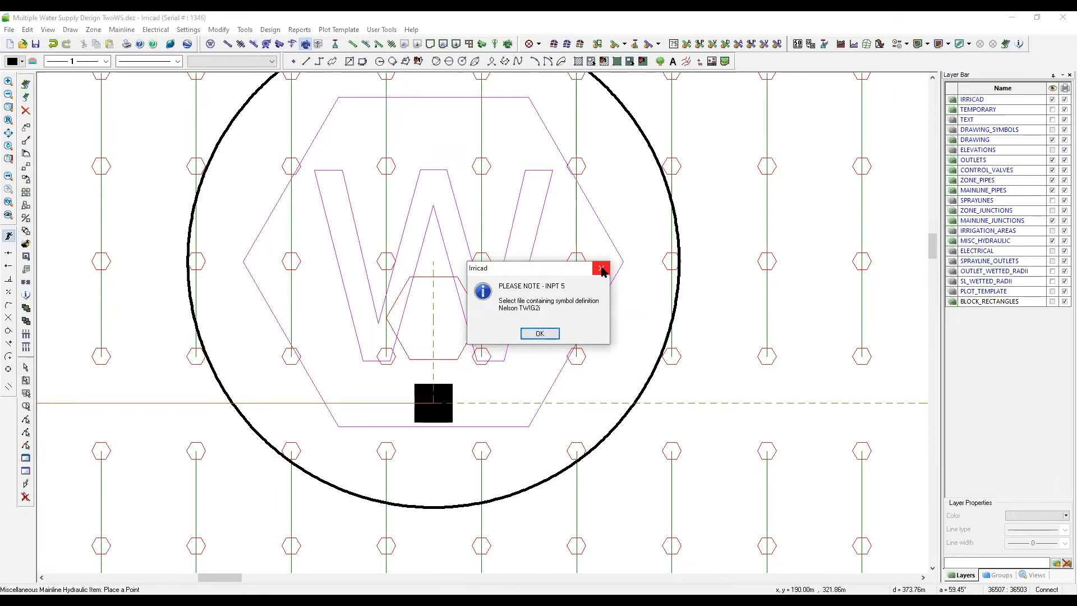
pyautogui.press('Return')
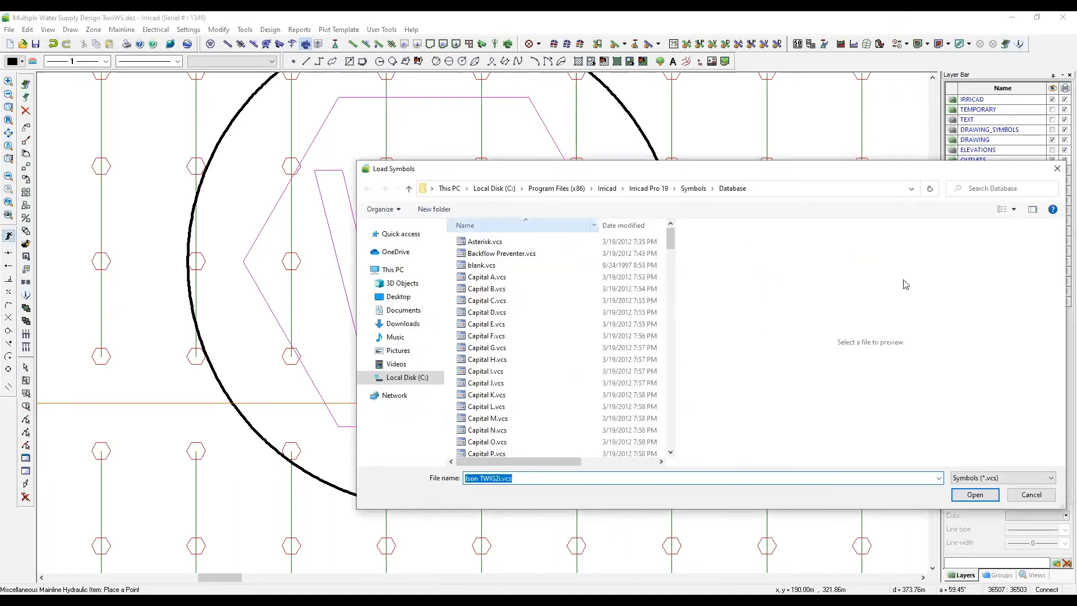
pyautogui.press('Return')
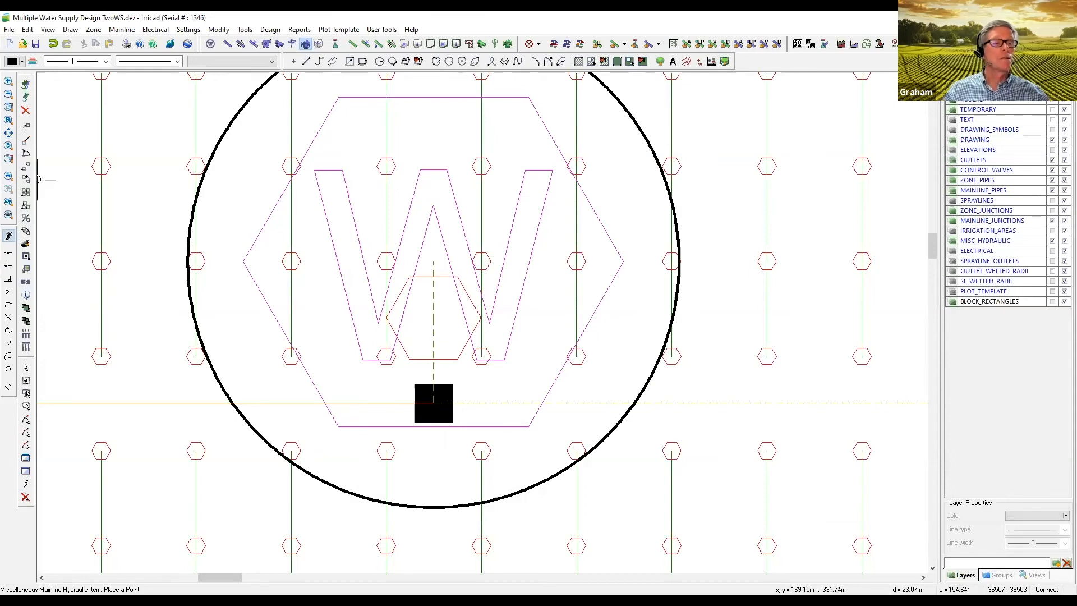
# - Review the head and flow settings of Supply no. 1 and return to the full extents of the drawing
pyautogui.click(26, 368)
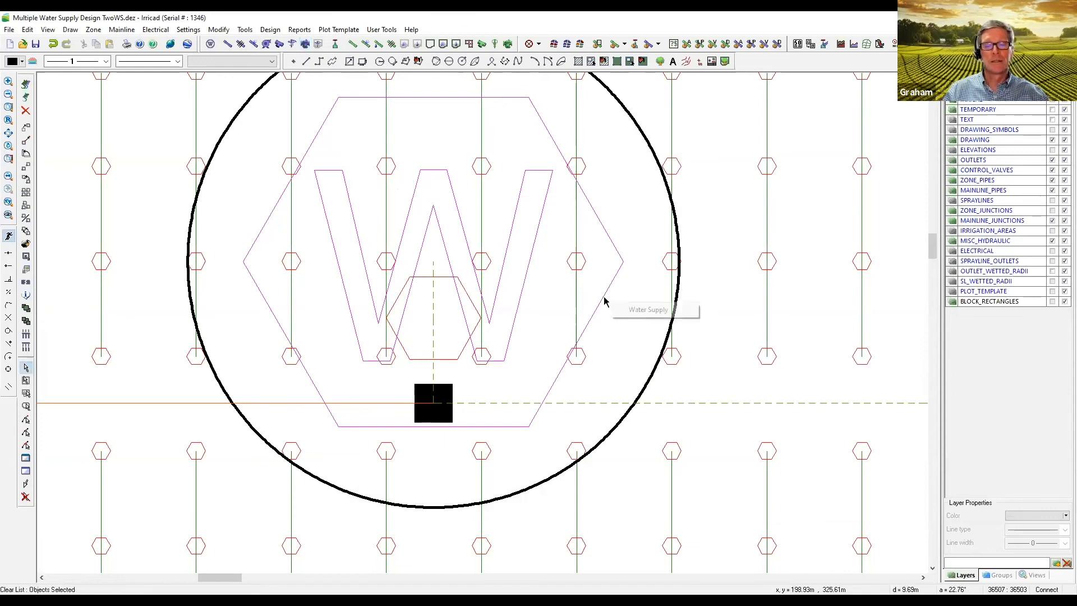
pyautogui.doubleClick(634, 310)
pyautogui.click(562, 310)
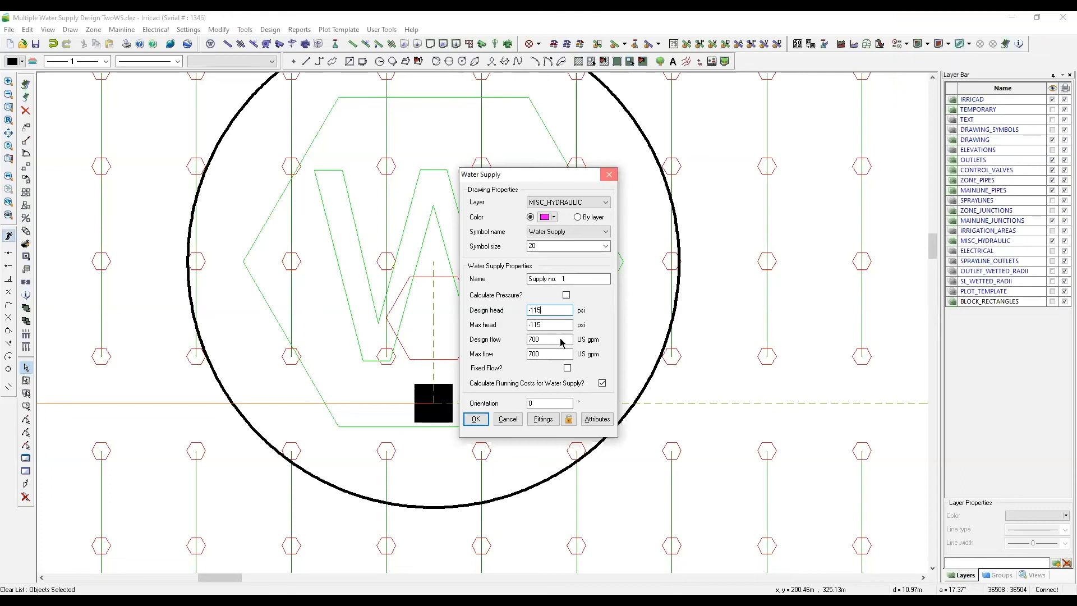
pyautogui.click(609, 176)
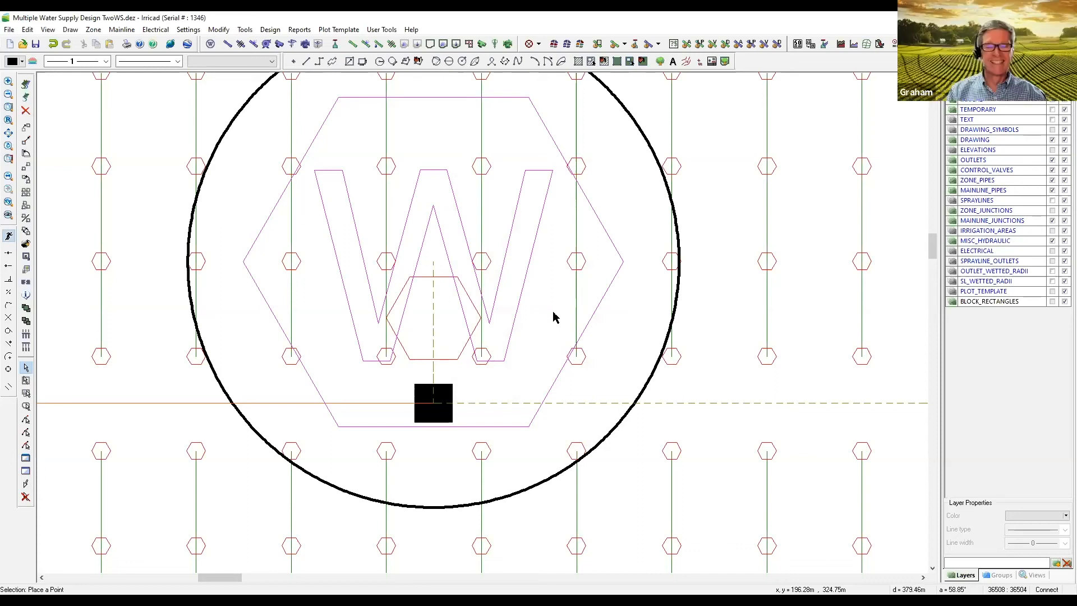
pyautogui.scroll(-1, 553, 303)
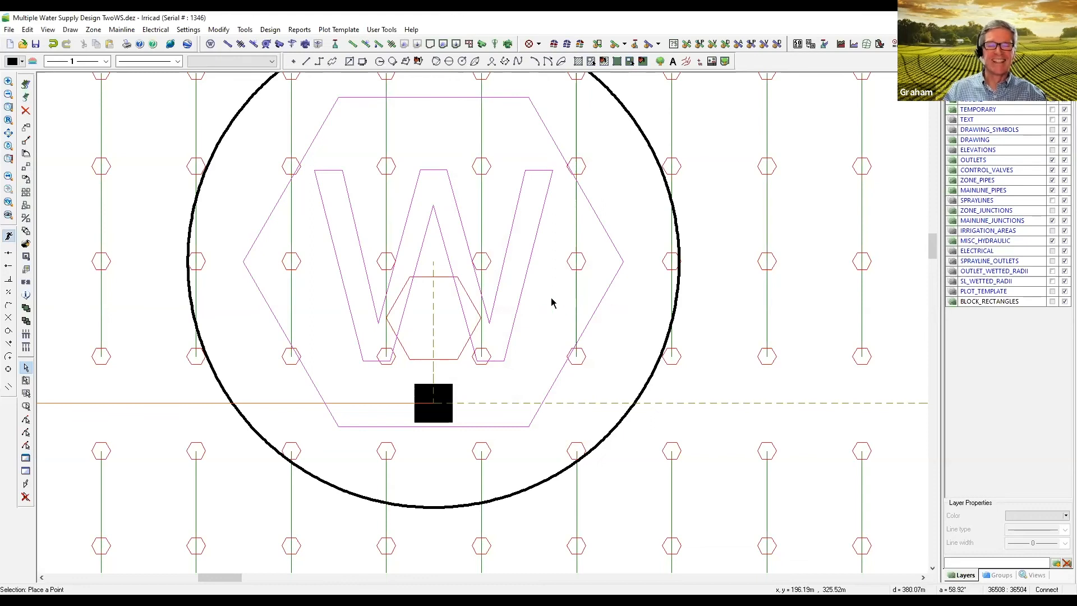
pyautogui.scroll(2, 551, 300)
pyautogui.scroll(-4, 551, 301)
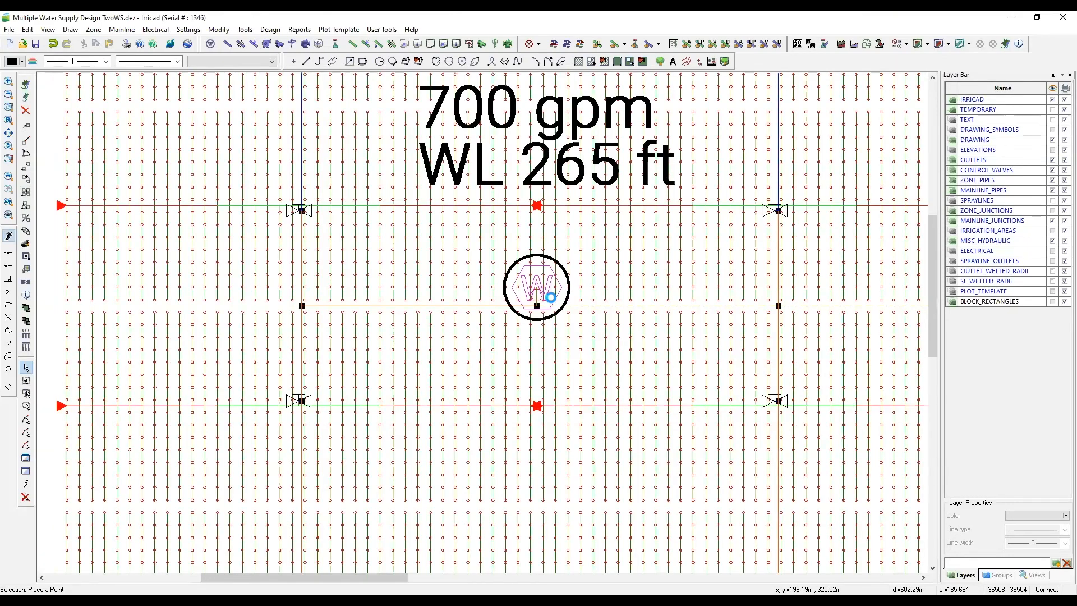
pyautogui.scroll(-2, 552, 303)
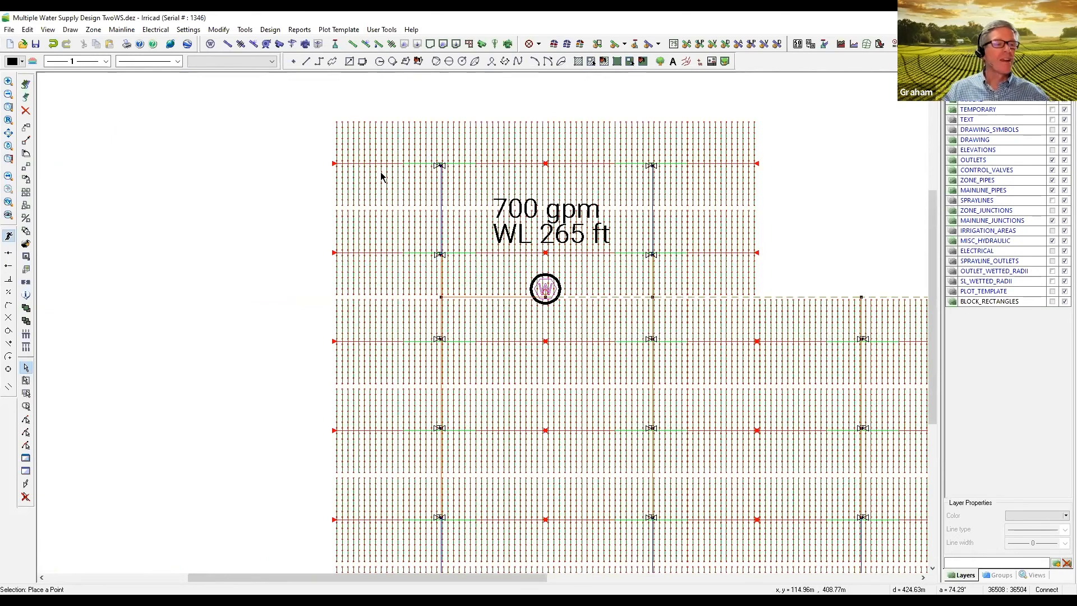
pyautogui.click(8, 133)
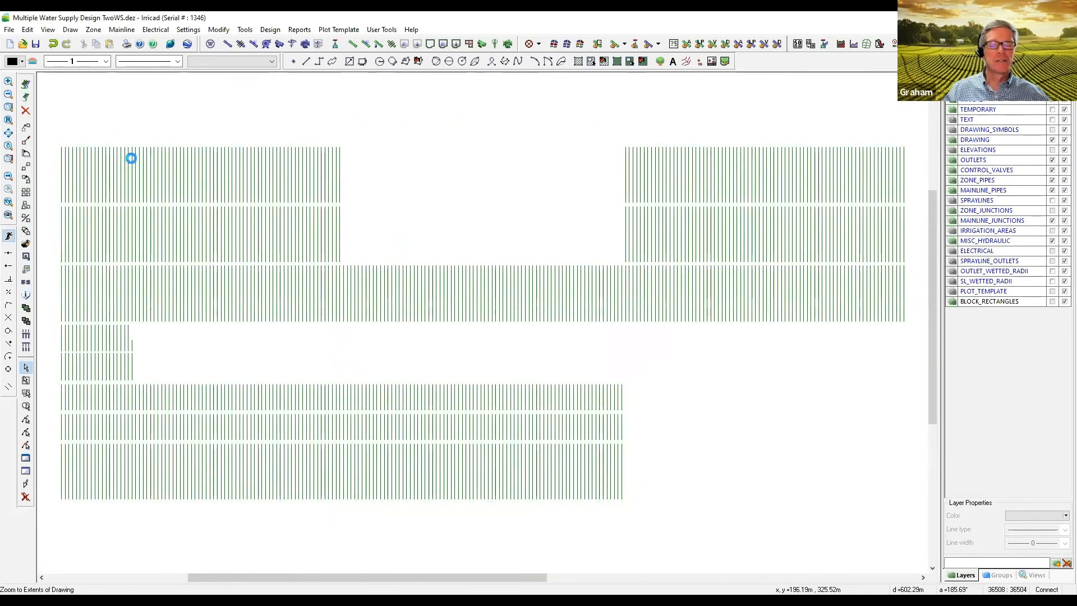